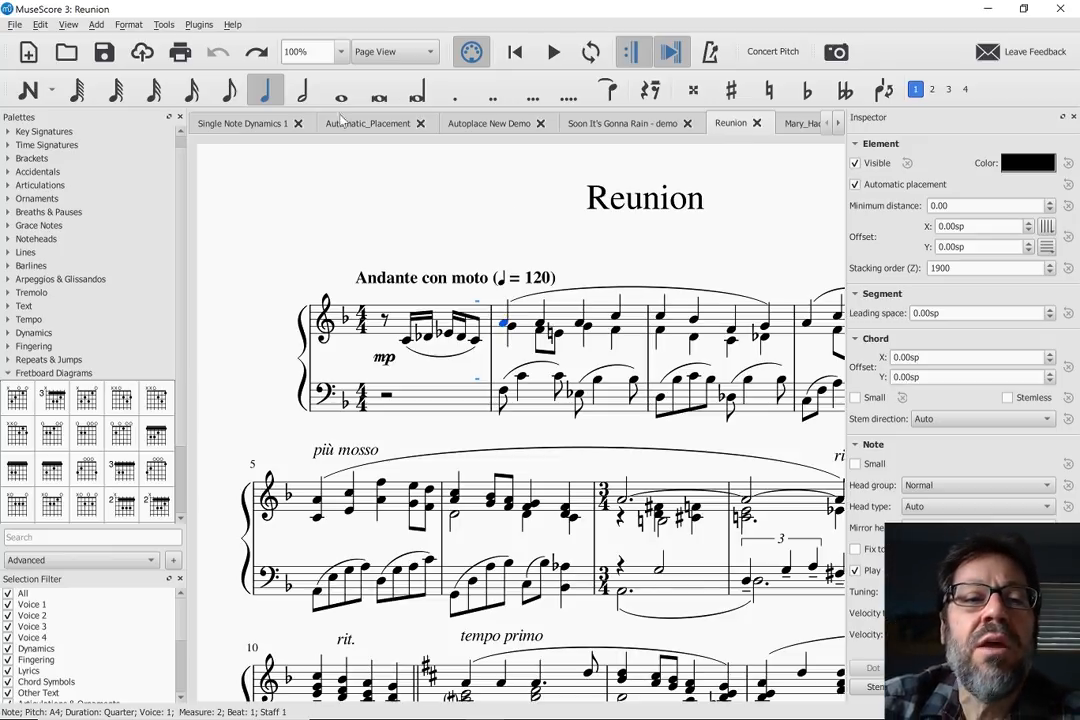
- Play the Single Note Dynamics 1 score from the first note of the B♭ Trumpet 1 staff
{"action": "left_click", "coordinate": [225, 124]}
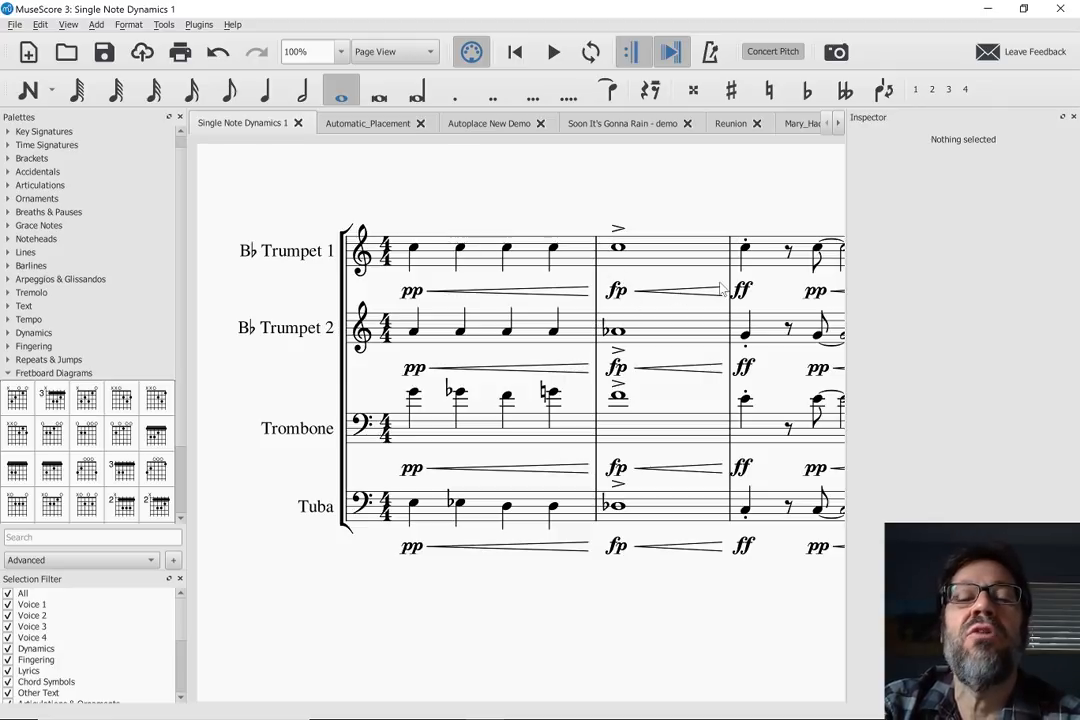
{"action": "left_click", "coordinate": [415, 249]}
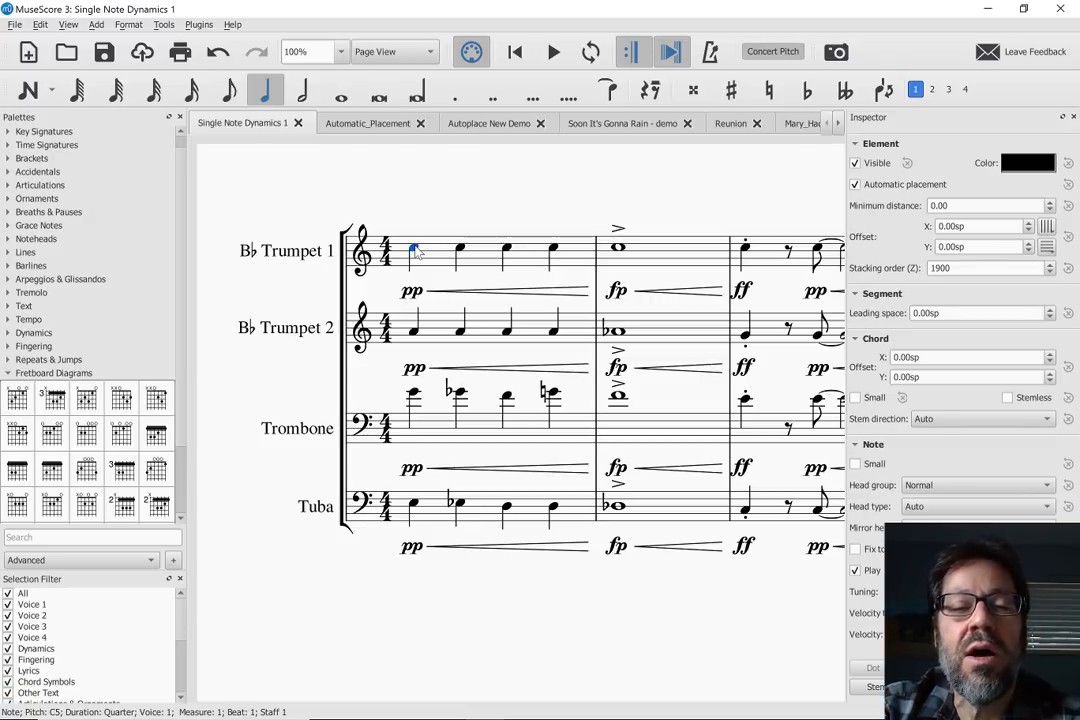
{"action": "key", "text": "space"}
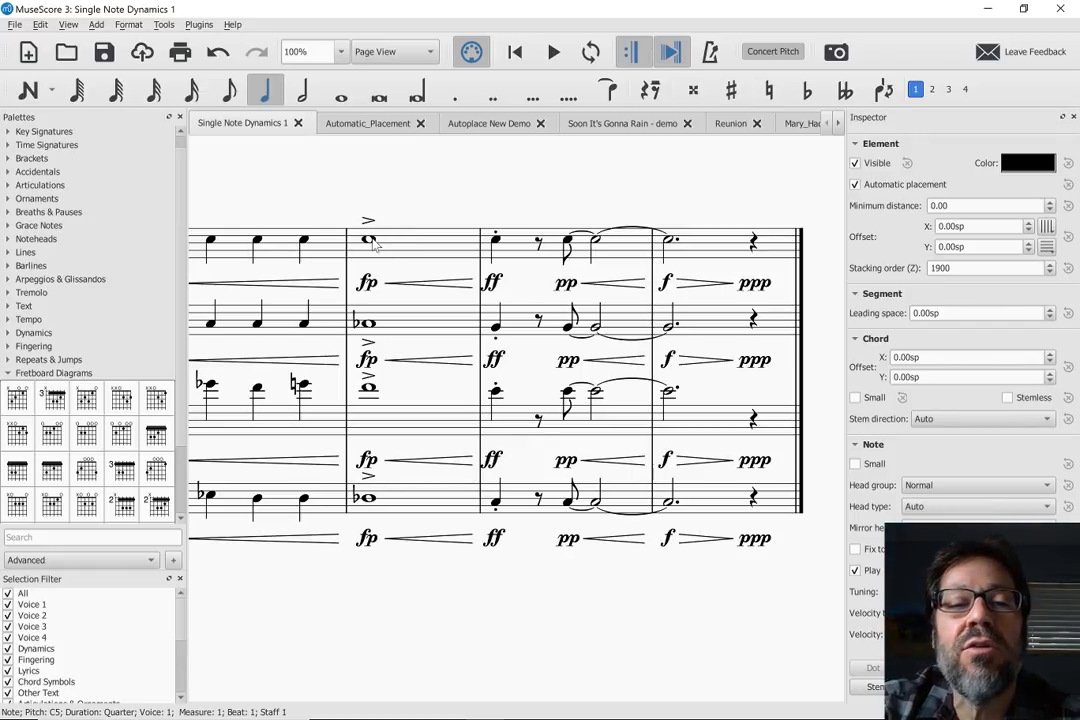
- Inspect the measure 2 crescendo hairpins of B♭ Trumpet 1 and B♭ Trumpet 2, including their hairpin dynamics properties
{"action": "left_click", "coordinate": [370, 241]}
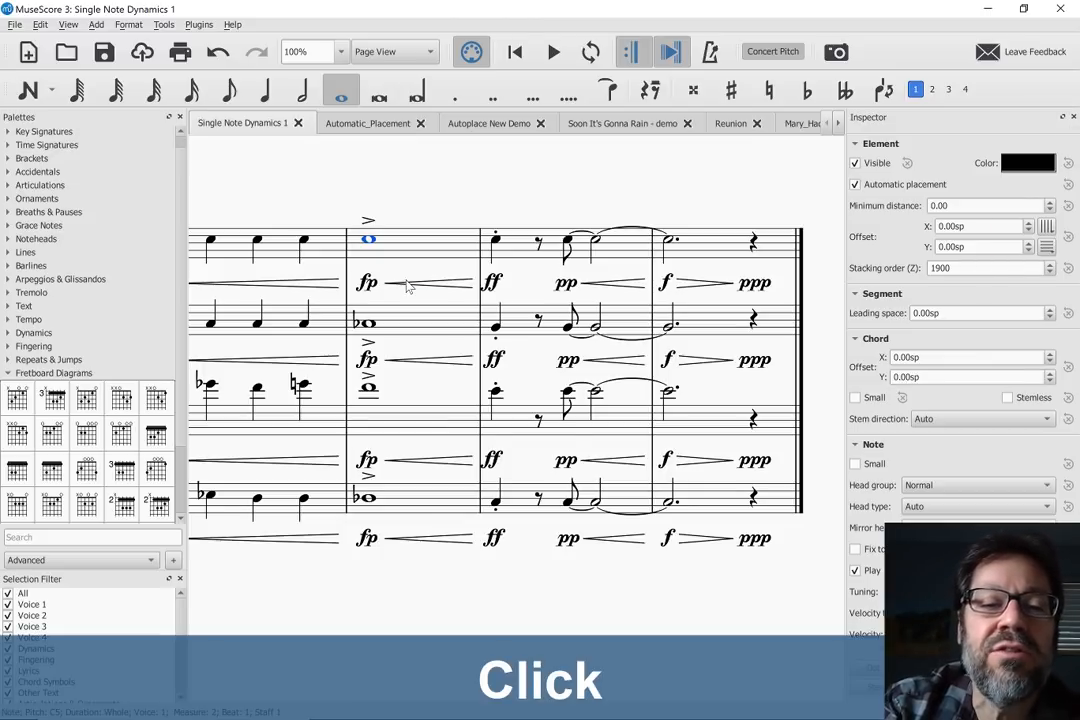
{"action": "left_click", "coordinate": [407, 286]}
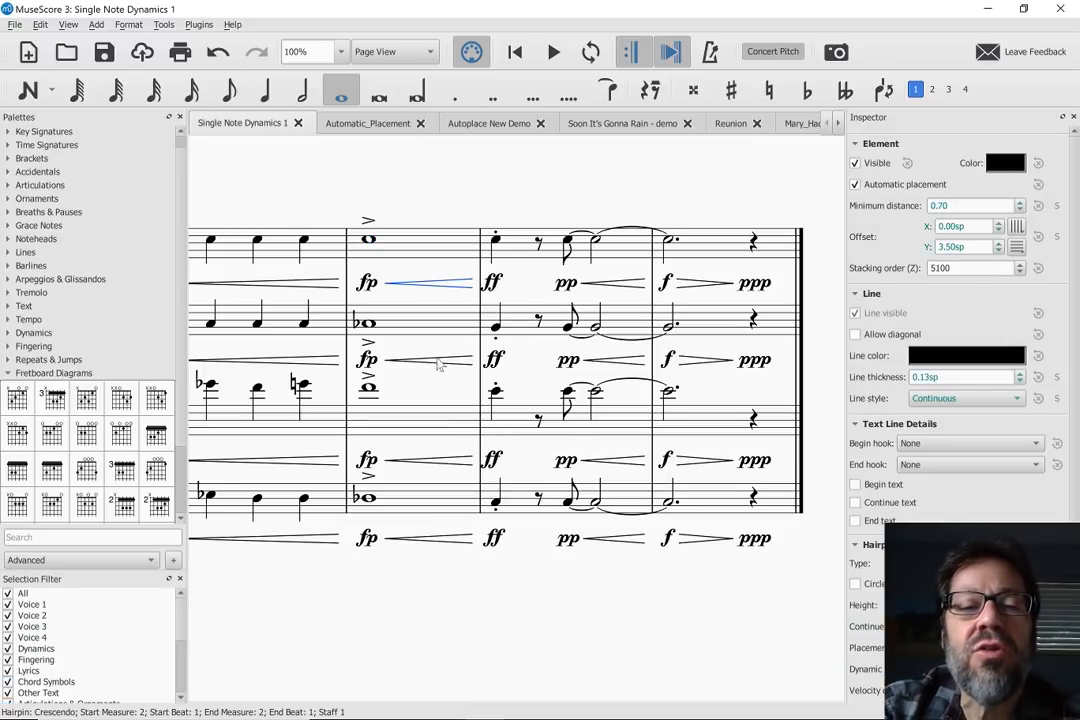
{"action": "left_click", "coordinate": [437, 364]}
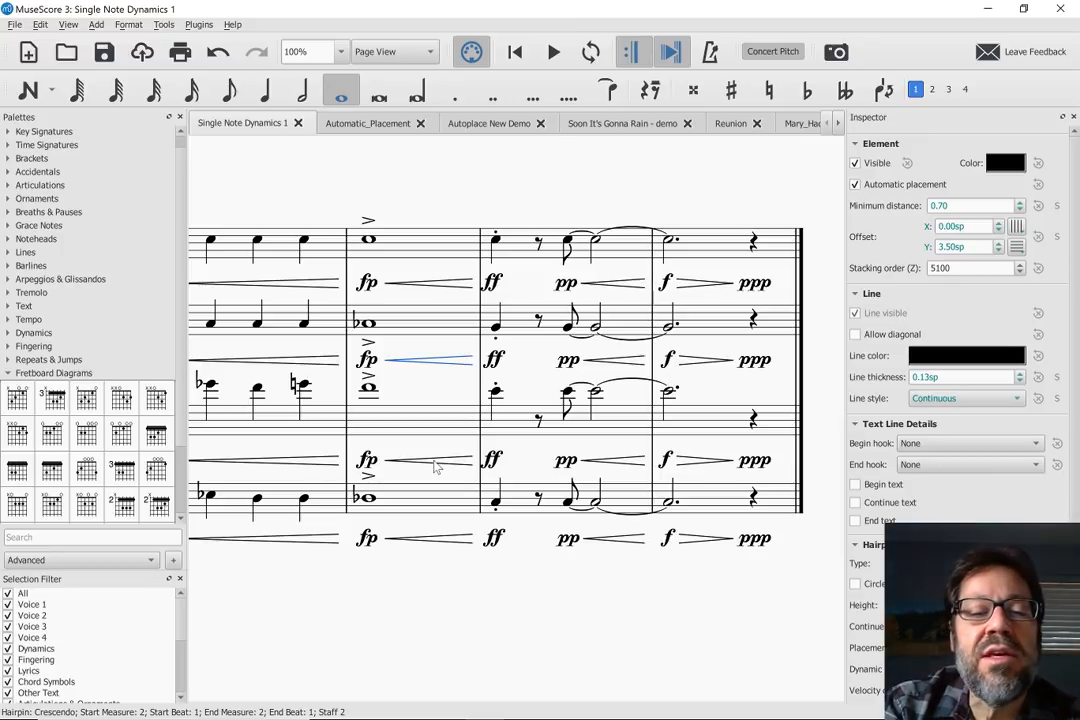
{"action": "left_click", "coordinate": [1073, 409]}
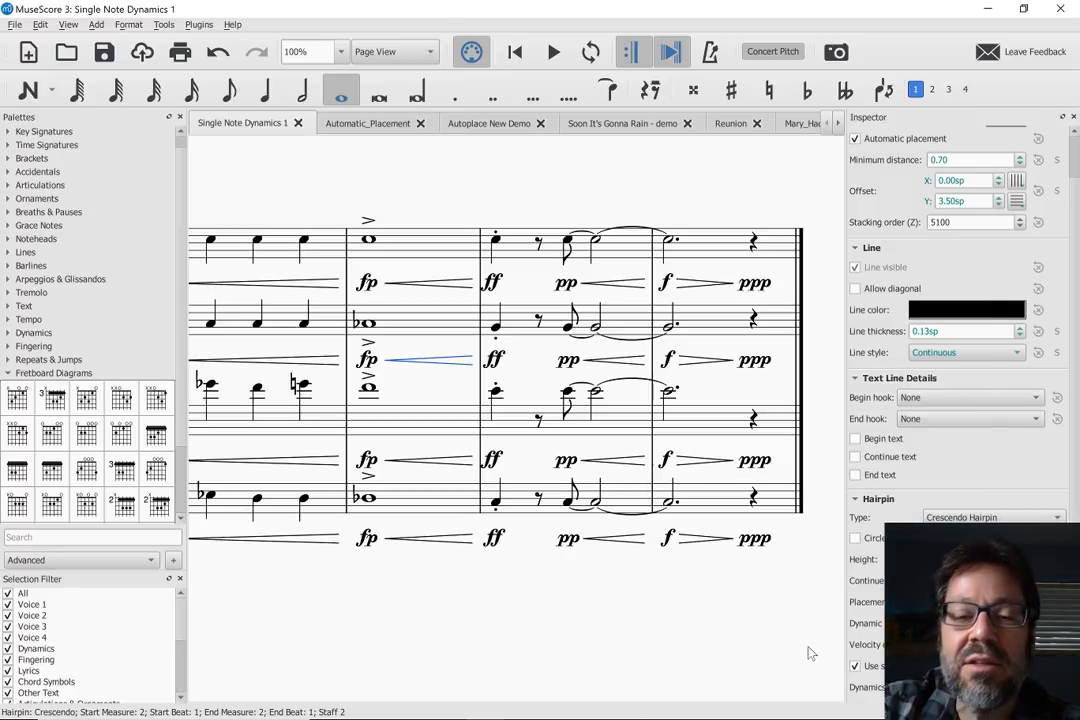
- Switch to OBS, activate the Full screen scene, and return to MuseScore 3
{"action": "key", "text": "alt+Tab"}
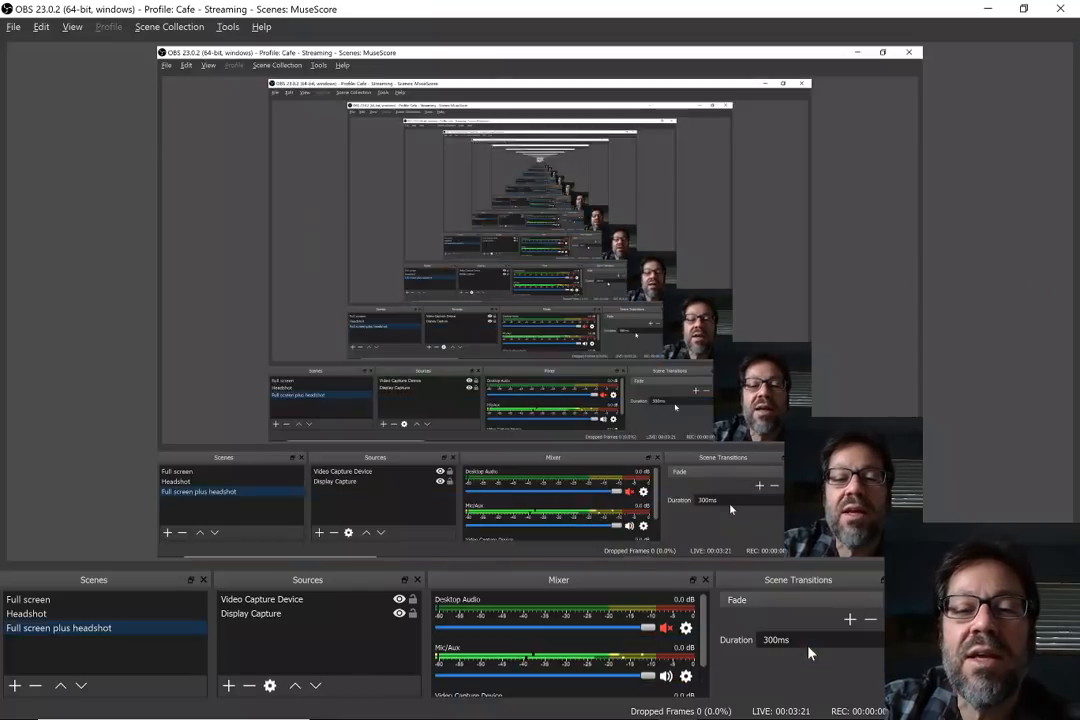
{"action": "left_click", "coordinate": [22, 601]}
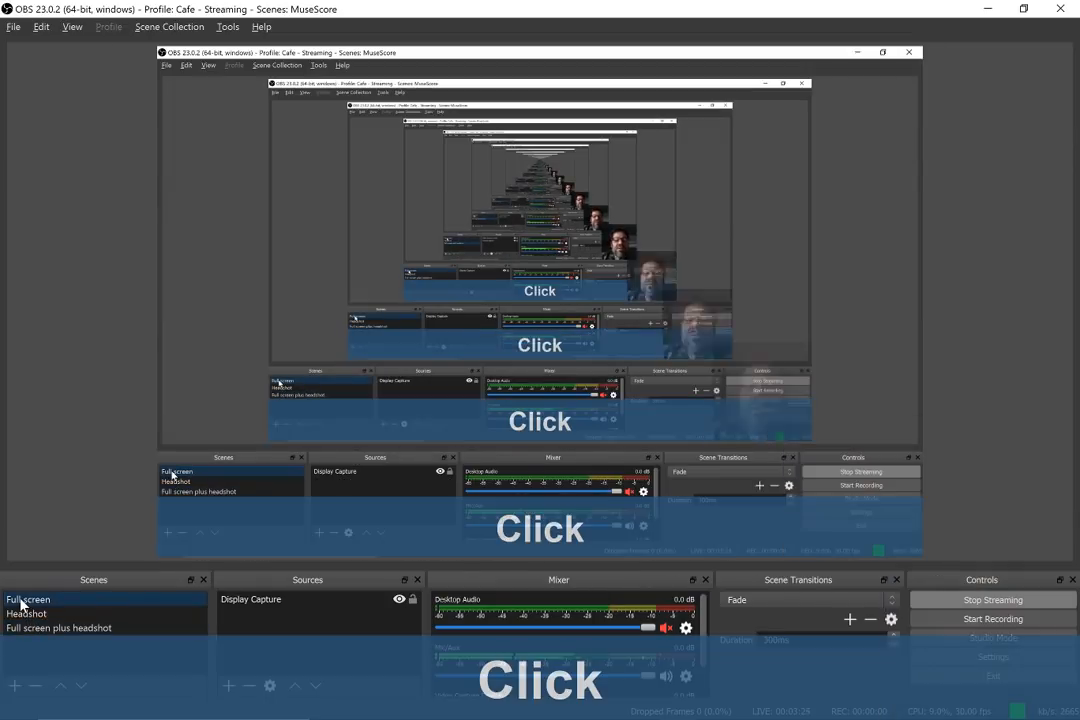
{"action": "key", "text": "alt+Tab"}
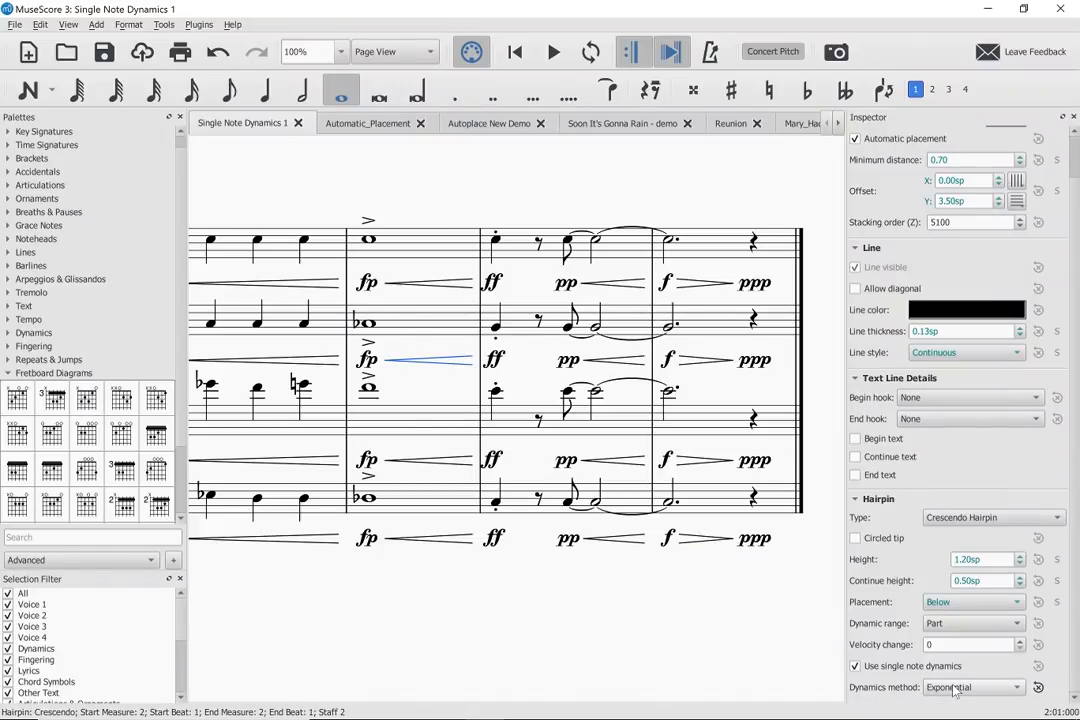
- Play the score from the Tuba's whole note in measure 2 and stop playback
{"action": "left_click", "coordinate": [368, 498]}
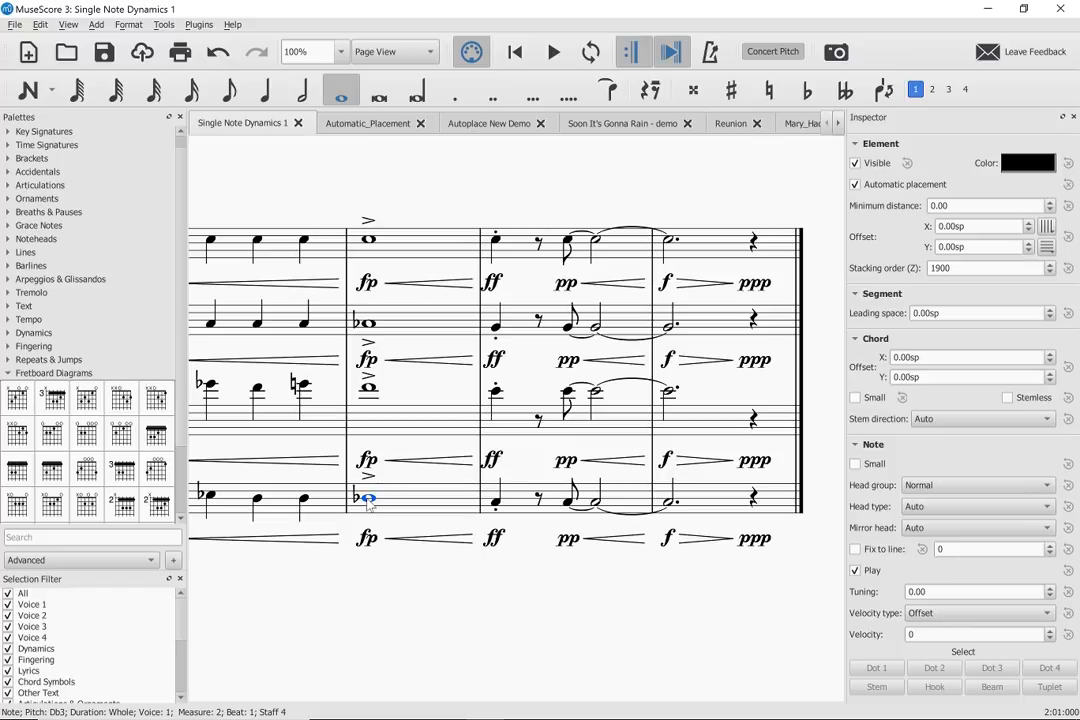
{"action": "key", "text": "space"}
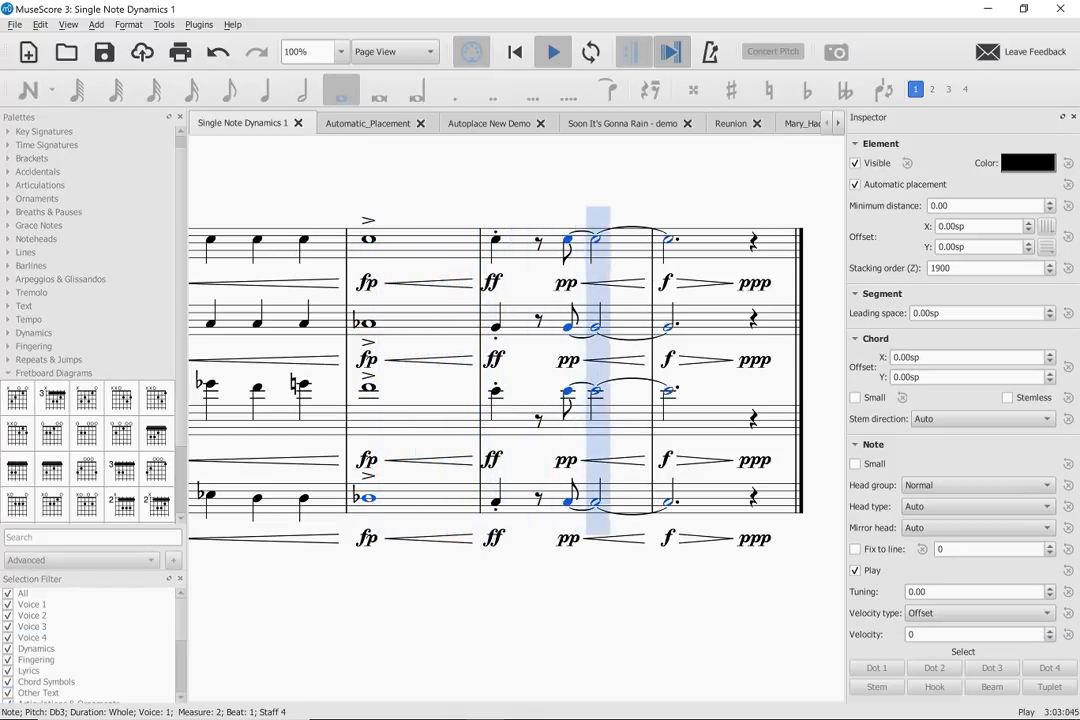
{"action": "key", "text": "space"}
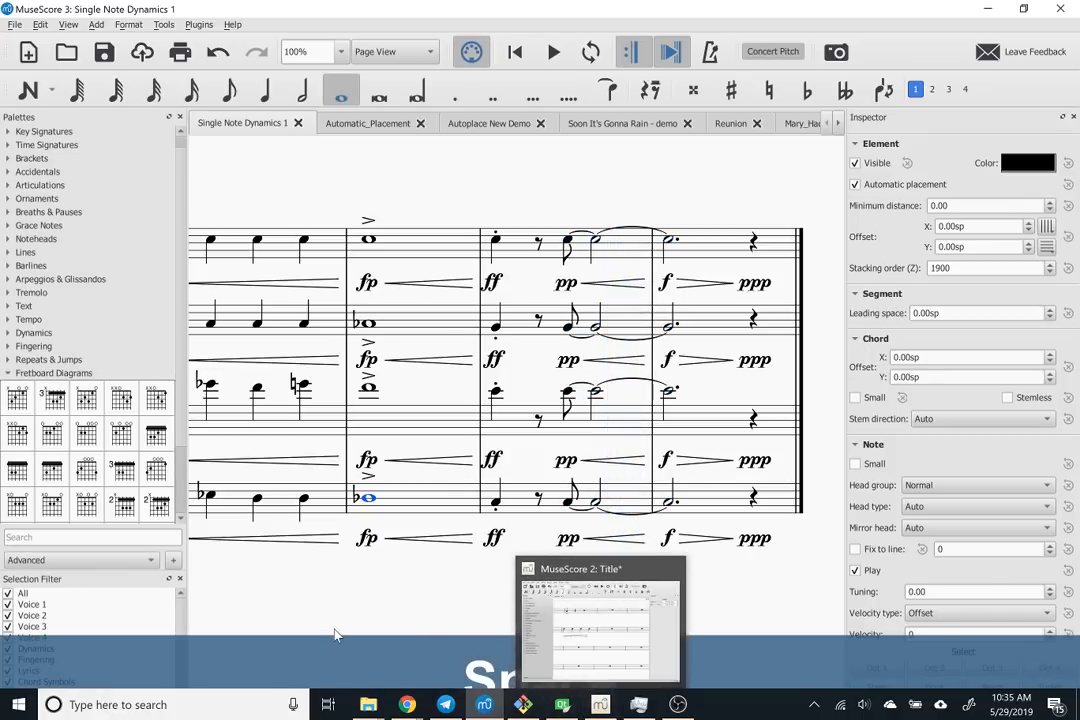
- Inspect the Tuba's measure 2 crescendo hairpin, clear the selection, and return to the start of the score
{"action": "left_click", "coordinate": [424, 539]}
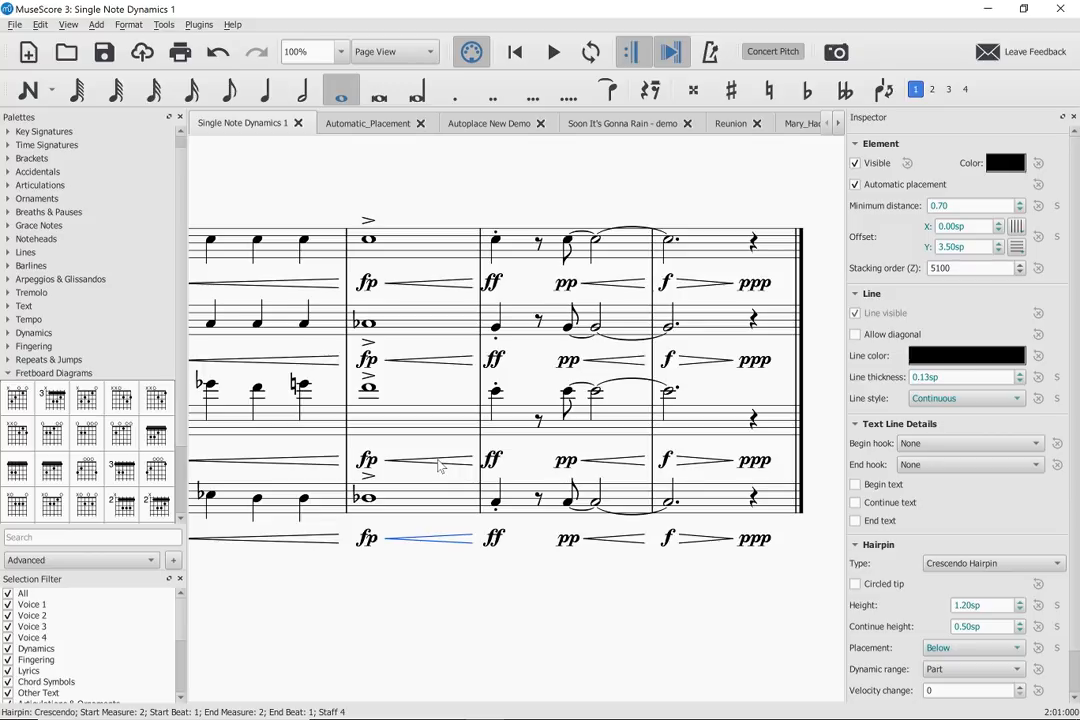
{"action": "left_click", "coordinate": [432, 558]}
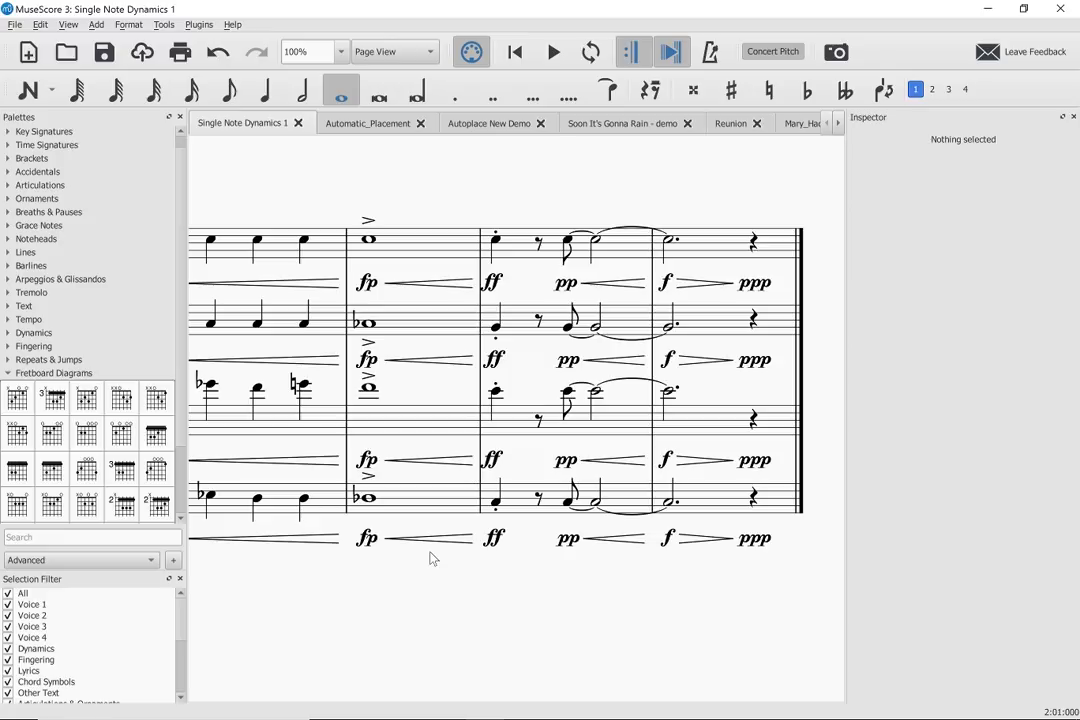
{"action": "key", "text": "Home"}
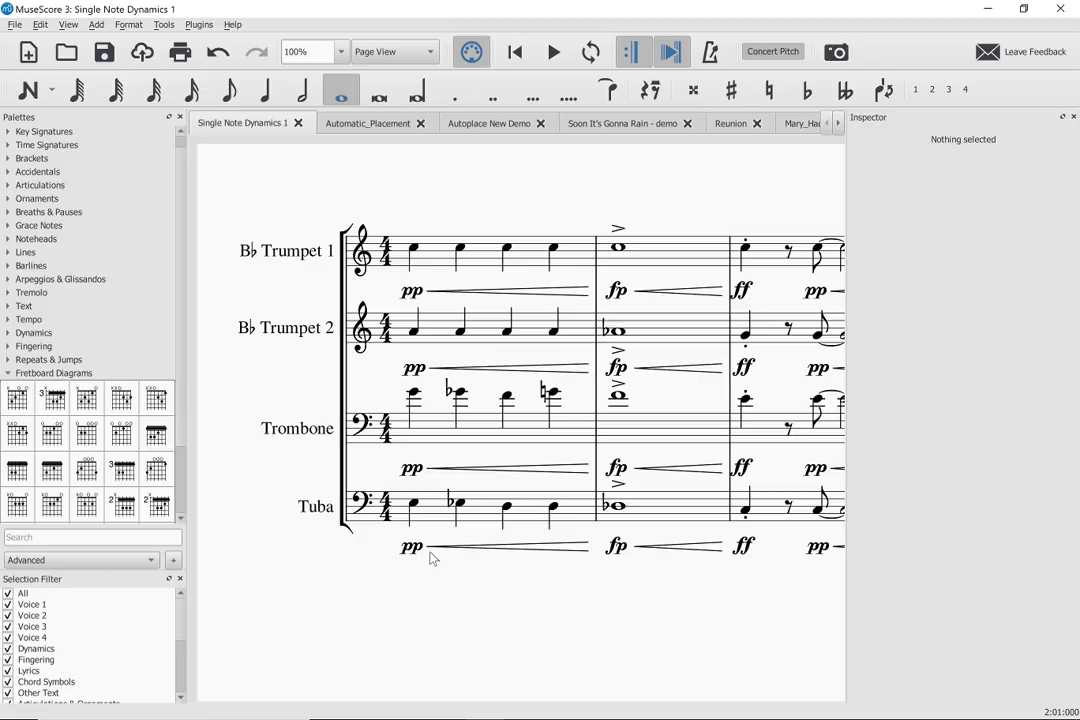
- Display the Automatic_Placement score, and switch to MuseScore 2 to open Automatic_Placement.musicxml from the Scores folder
{"action": "left_click", "coordinate": [366, 123]}
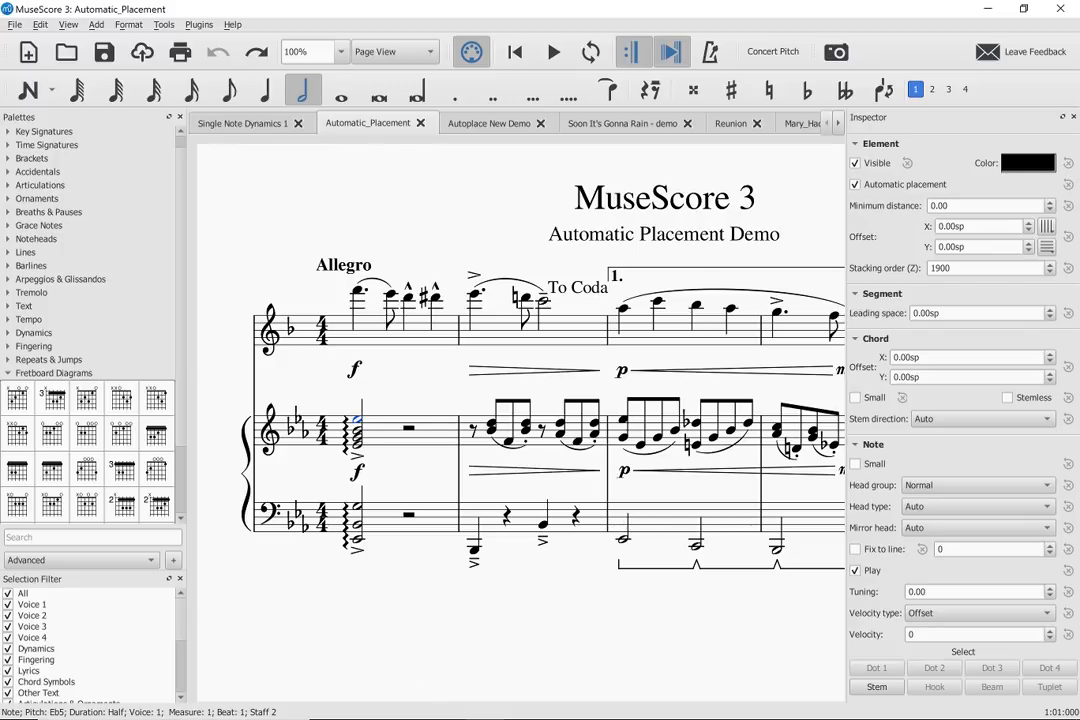
{"action": "left_click", "coordinate": [518, 706]}
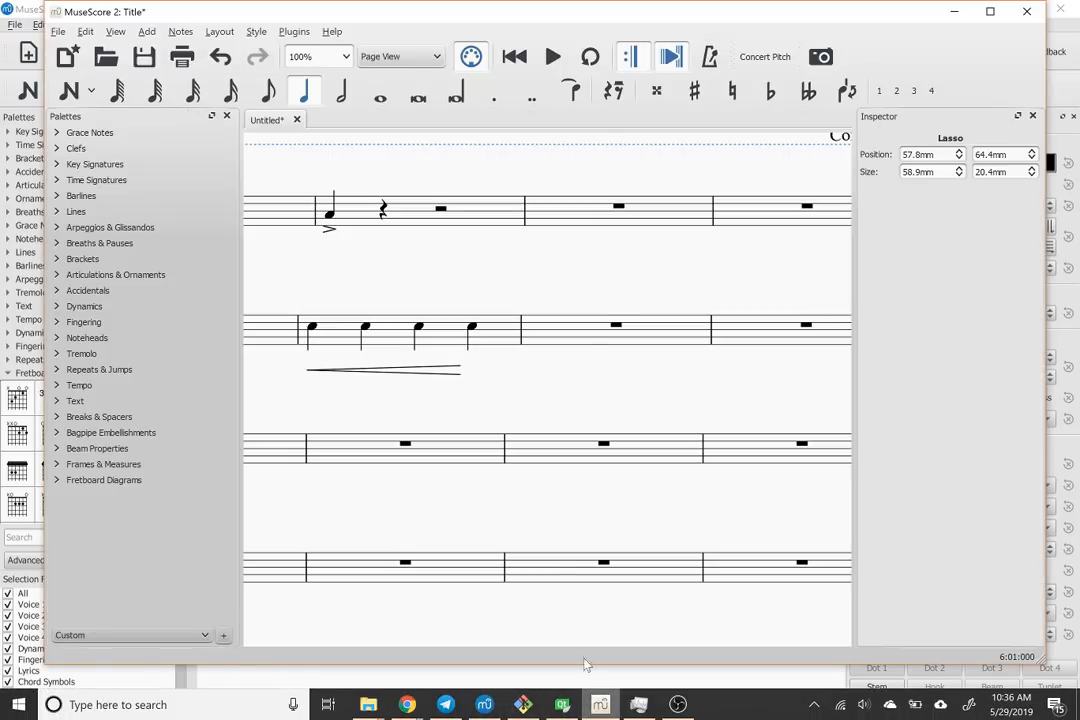
{"action": "key", "text": "ctrl+o"}
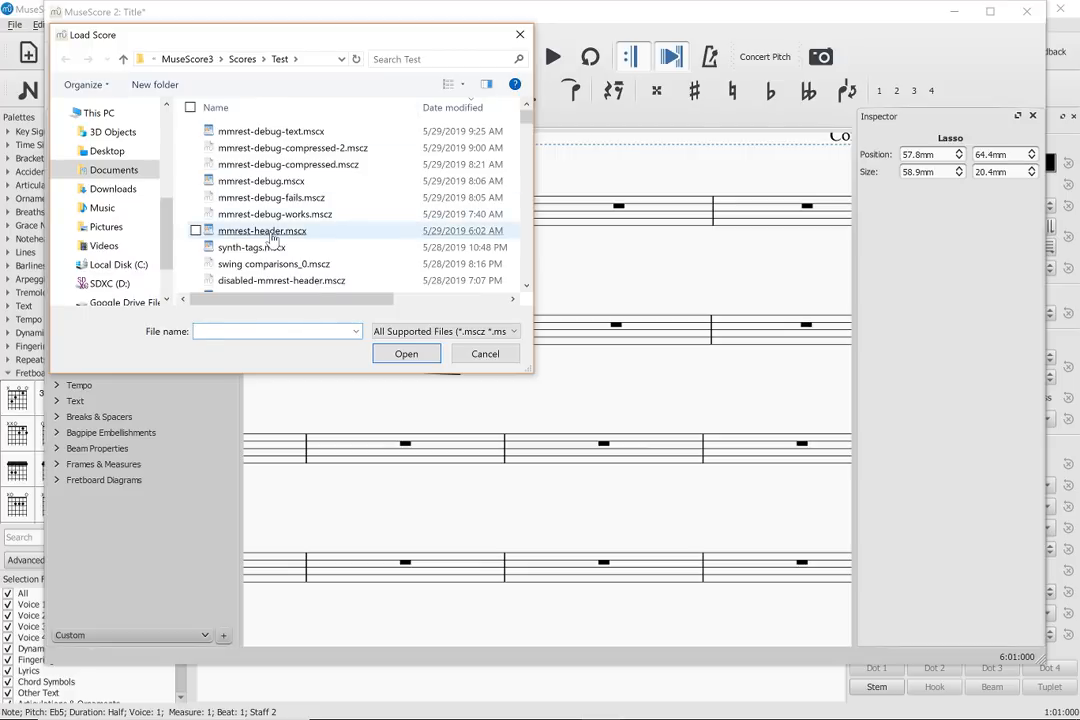
{"action": "scroll", "coordinate": [270, 240], "scroll_direction": "down", "scroll_amount": 3}
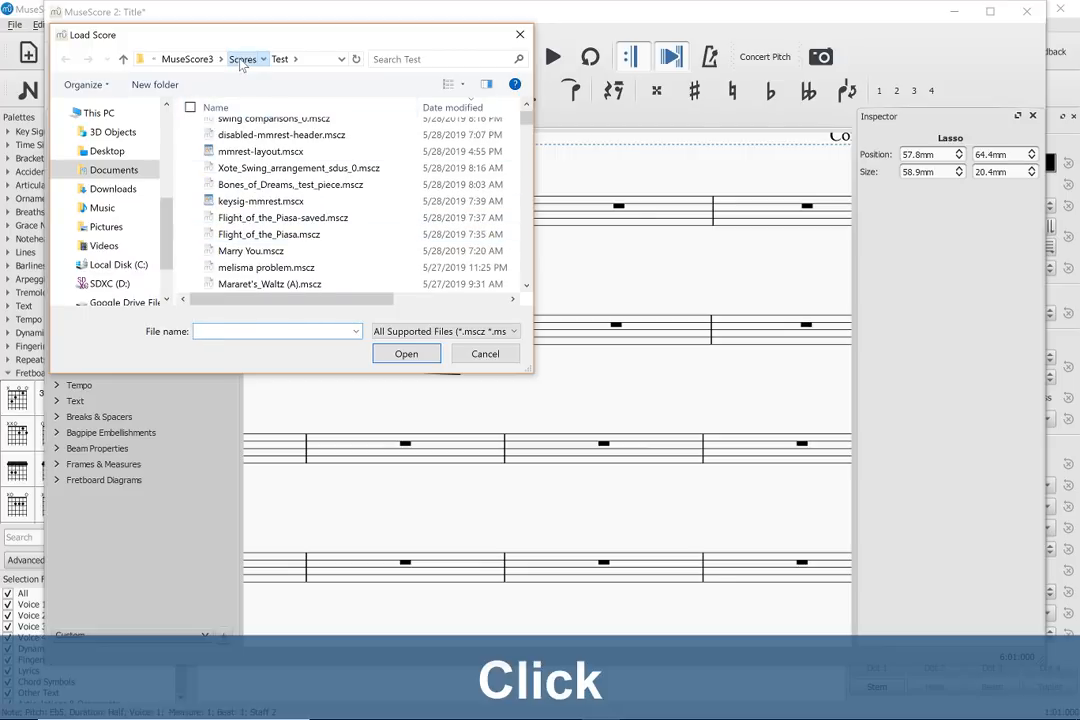
{"action": "left_click", "coordinate": [241, 62]}
{"action": "scroll", "coordinate": [283, 210], "scroll_direction": "down", "scroll_amount": 2}
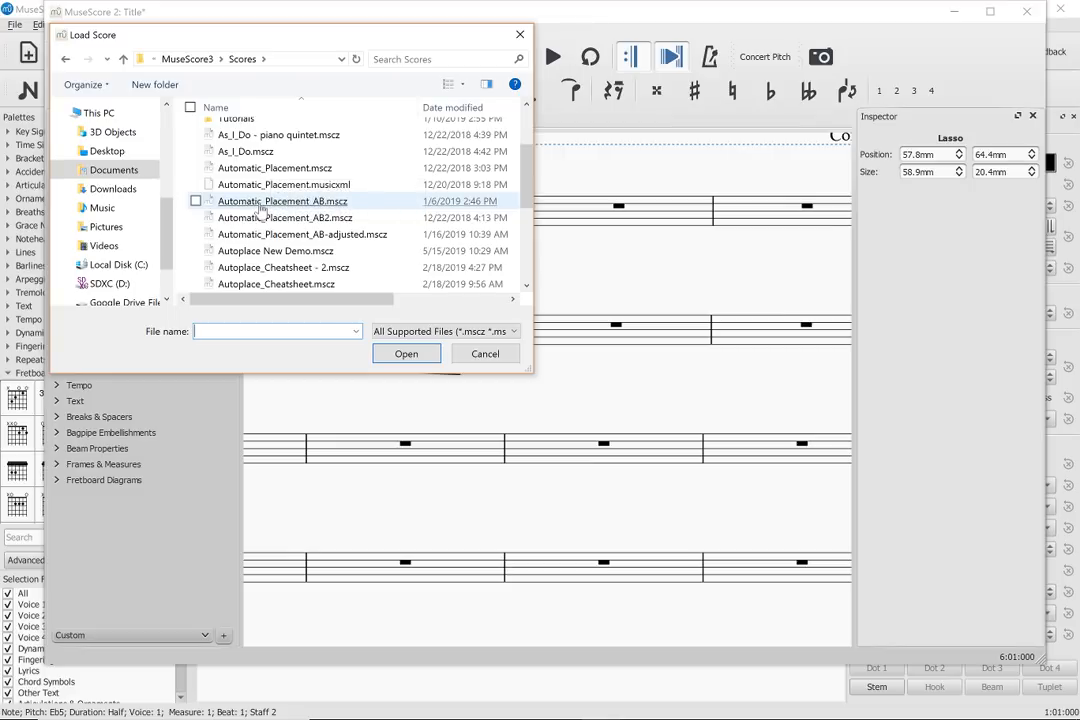
{"action": "left_click", "coordinate": [256, 189]}
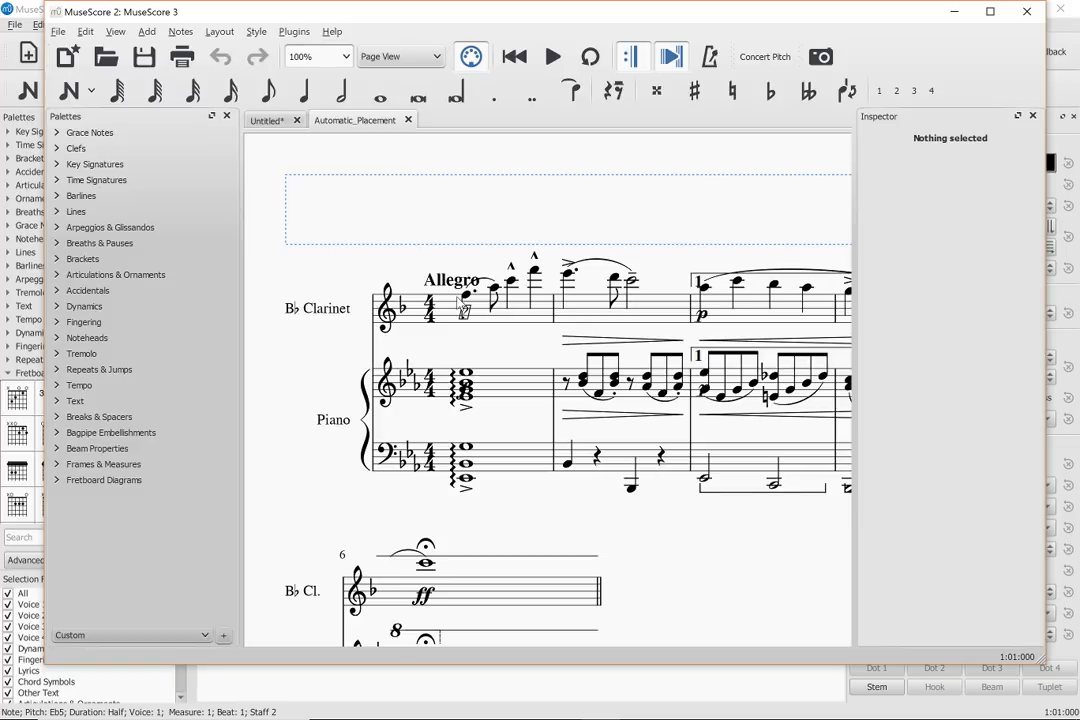
- Raise the first B♭ Clarinet note by an octave and switch back to MuseScore 3
{"action": "left_click", "coordinate": [464, 308]}
{"action": "key", "text": "ctrl+Up"}
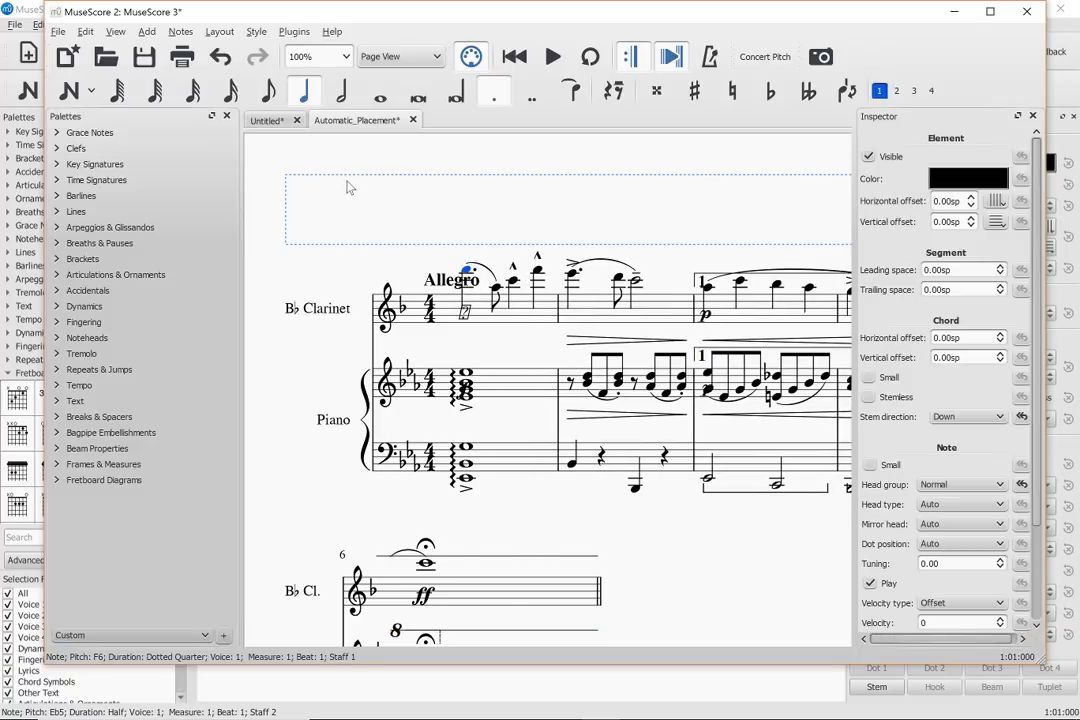
{"action": "key", "text": "alt+Tab"}
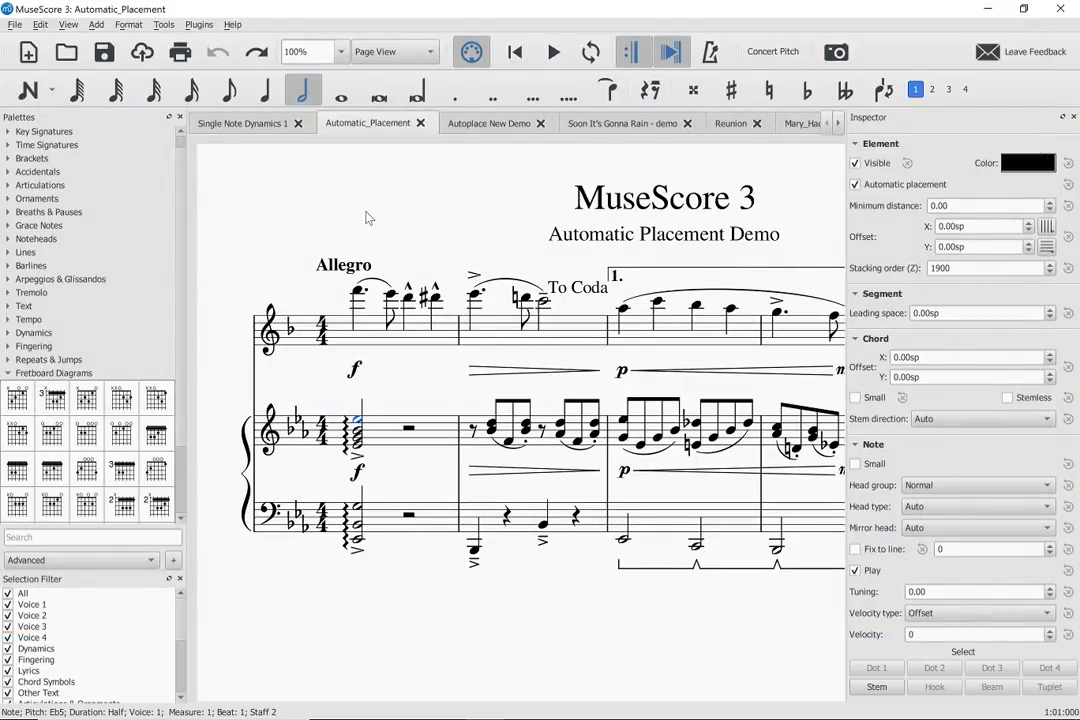
- Open the program preferences and look through the update and advanced settings
{"action": "left_click", "coordinate": [129, 24]}
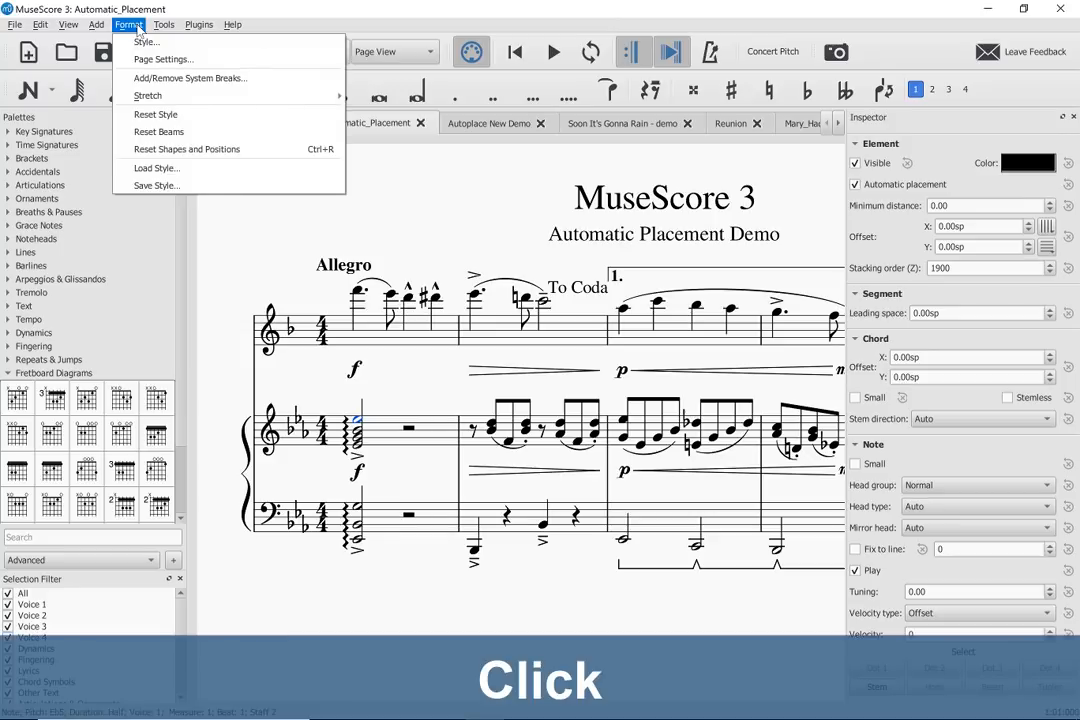
{"action": "mouse_move", "coordinate": [150, 27]}
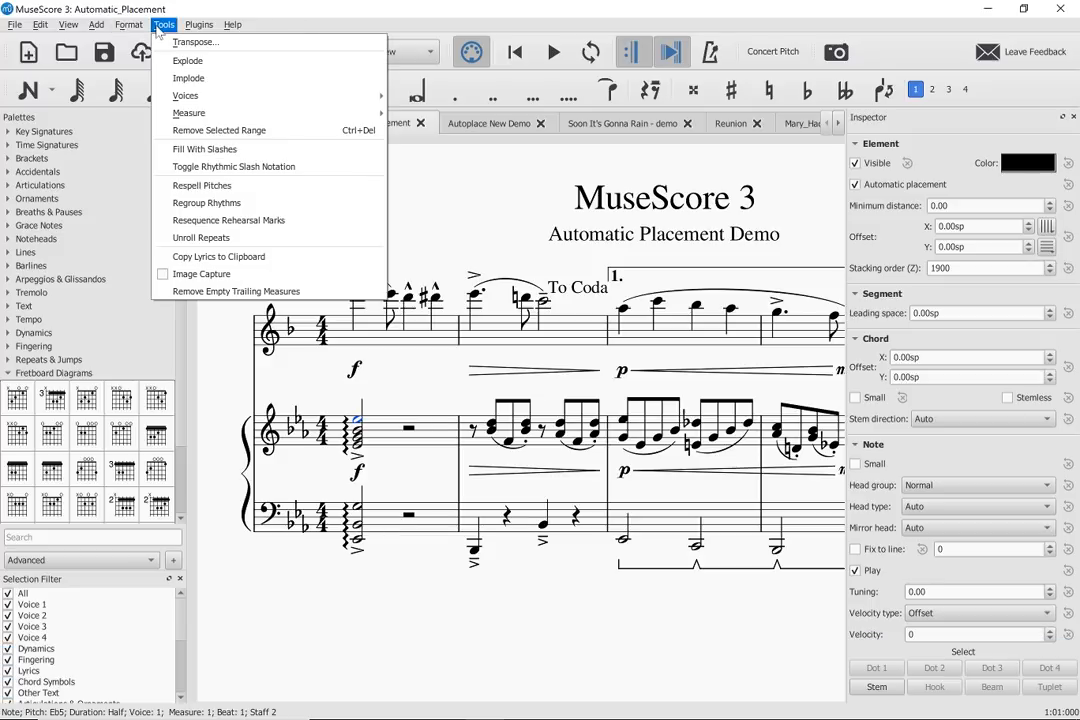
{"action": "mouse_move", "coordinate": [40, 26]}
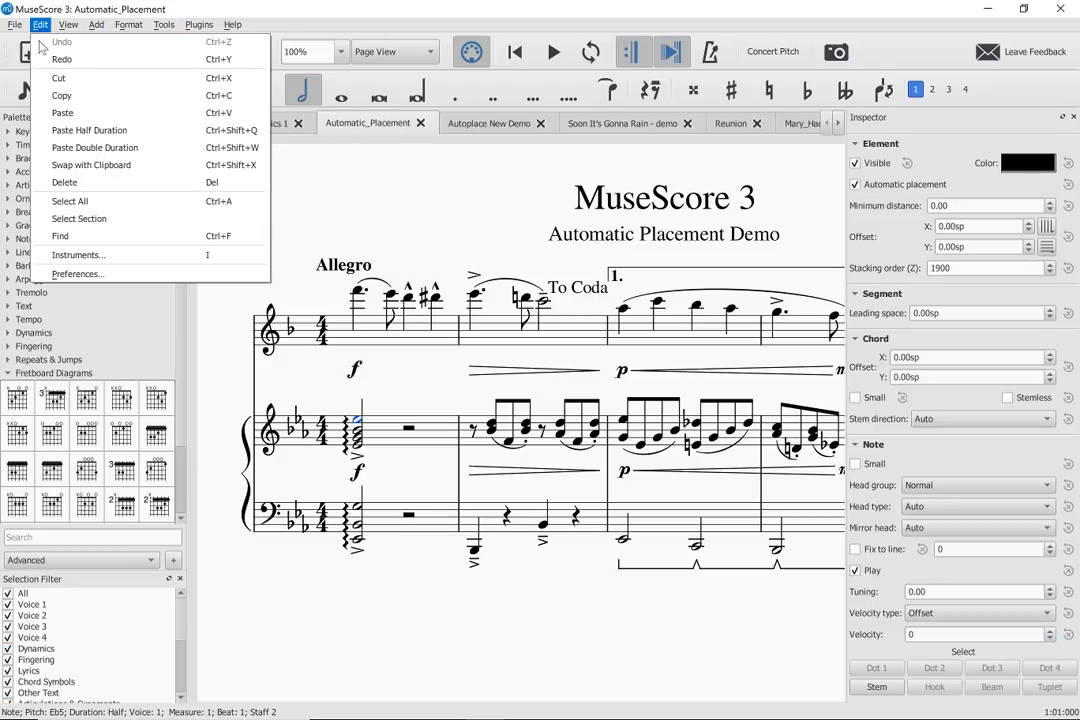
{"action": "left_click", "coordinate": [88, 273]}
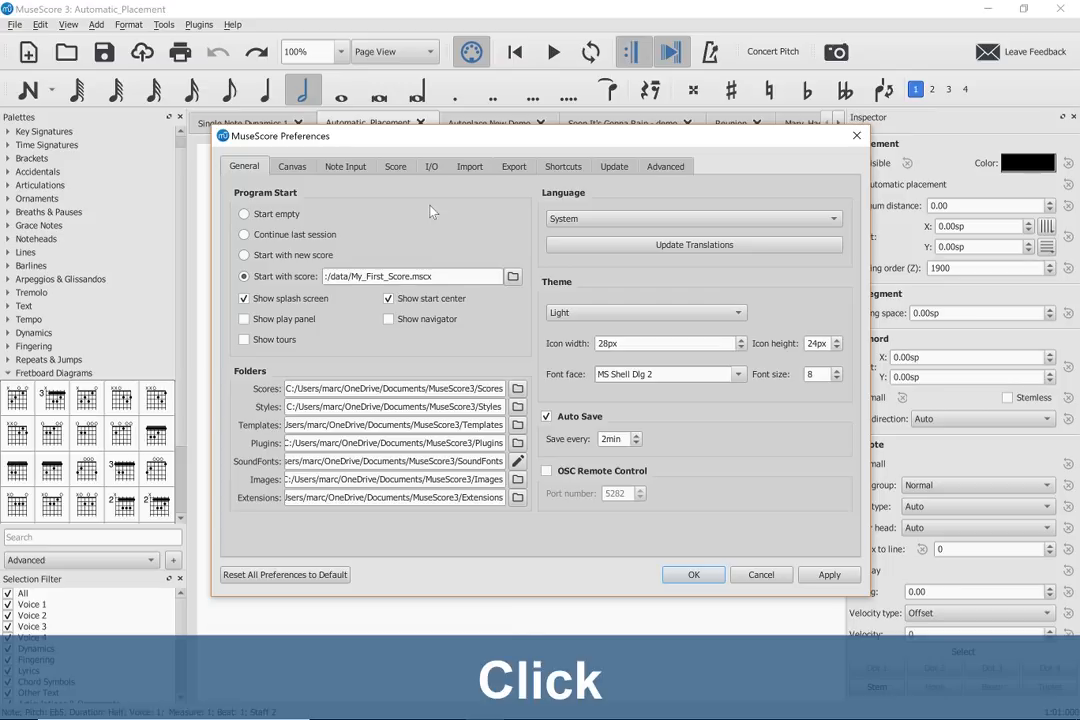
{"action": "left_click", "coordinate": [614, 168]}
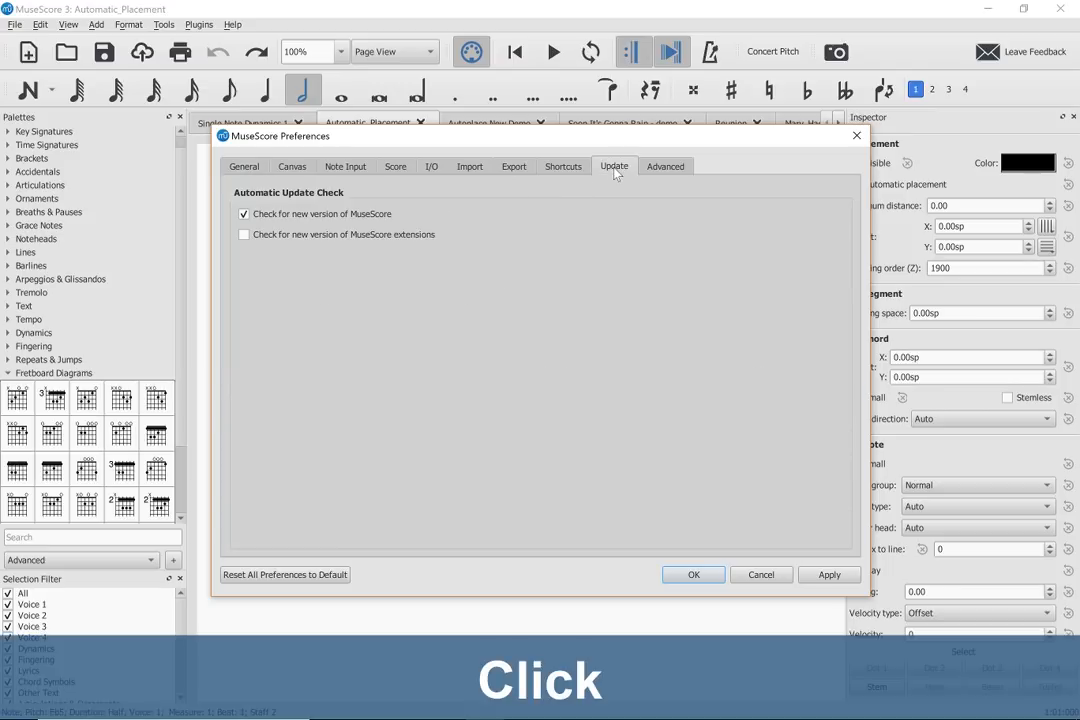
{"action": "left_click", "coordinate": [649, 172]}
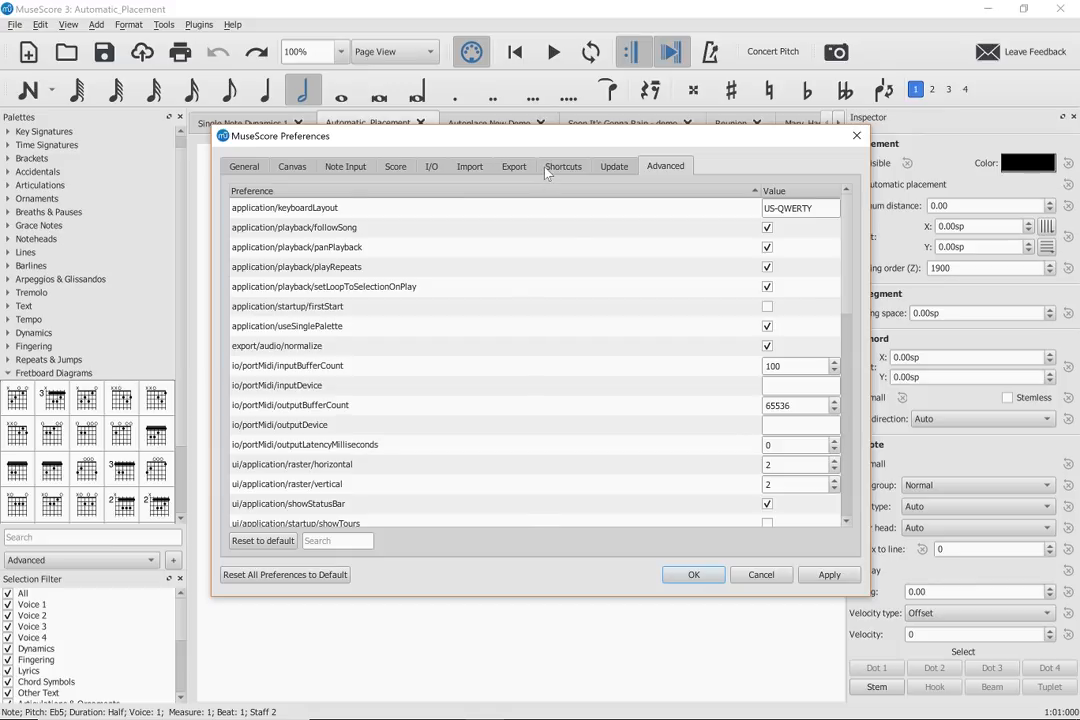
- Search the keyboard shortcuts for "auto", select the global 'Automatic Placement' toggle action, and dismiss the preferences
{"action": "left_click", "coordinate": [560, 168]}
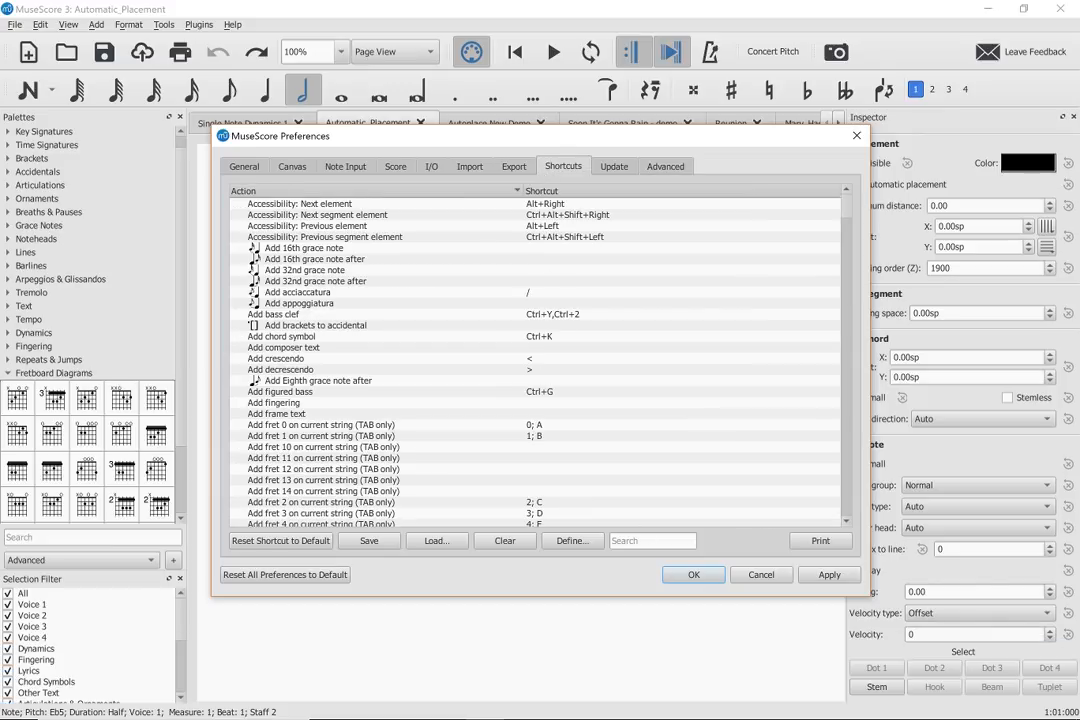
{"action": "left_click", "coordinate": [652, 541]}
{"action": "type", "text": "auto"}
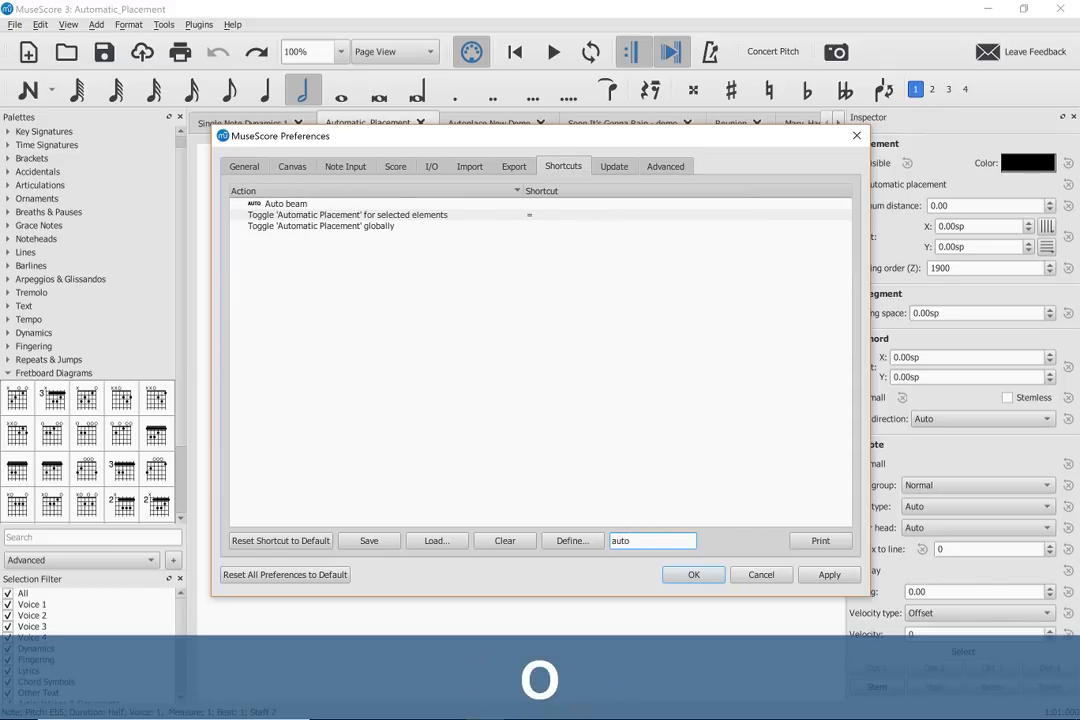
{"action": "left_click", "coordinate": [377, 228]}
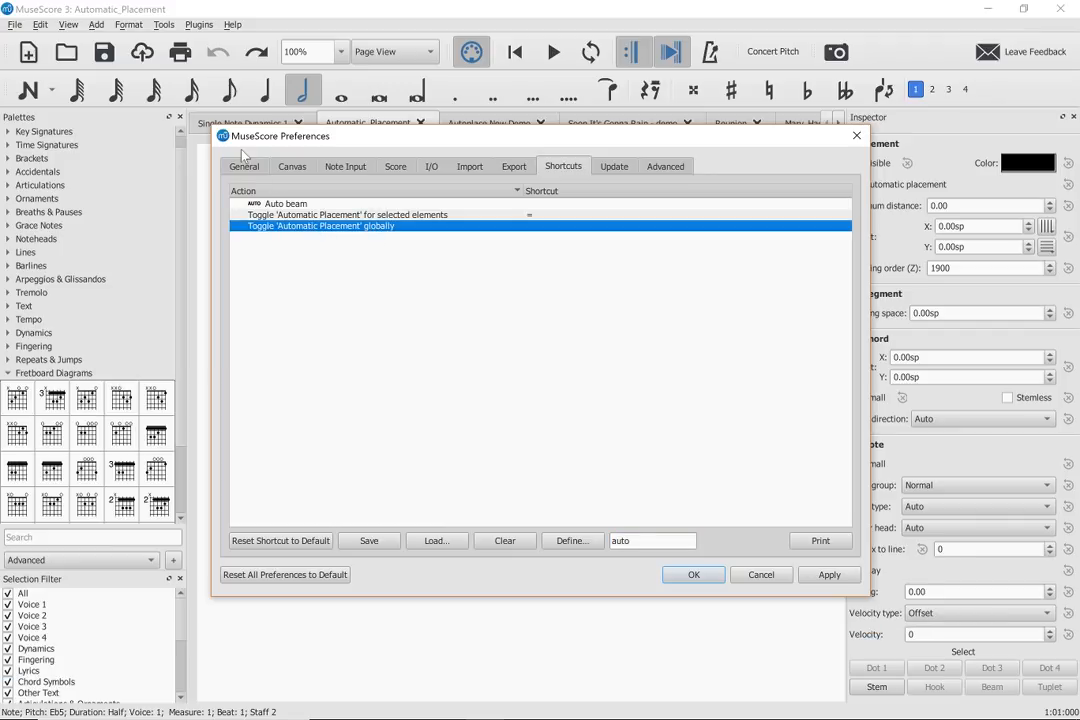
{"action": "key", "text": "Escape"}
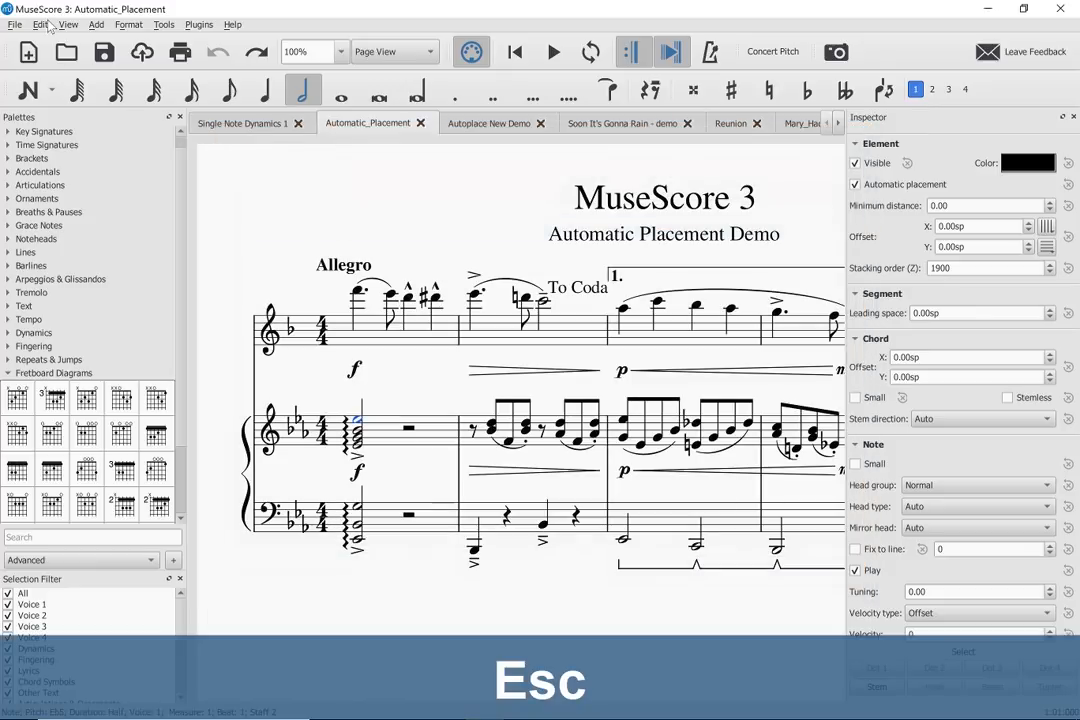
- Try to assign ~ as the keyboard shortcut for toggling 'Automatic Placement' globally
{"action": "left_click", "coordinate": [41, 24]}
{"action": "left_click", "coordinate": [93, 275]}
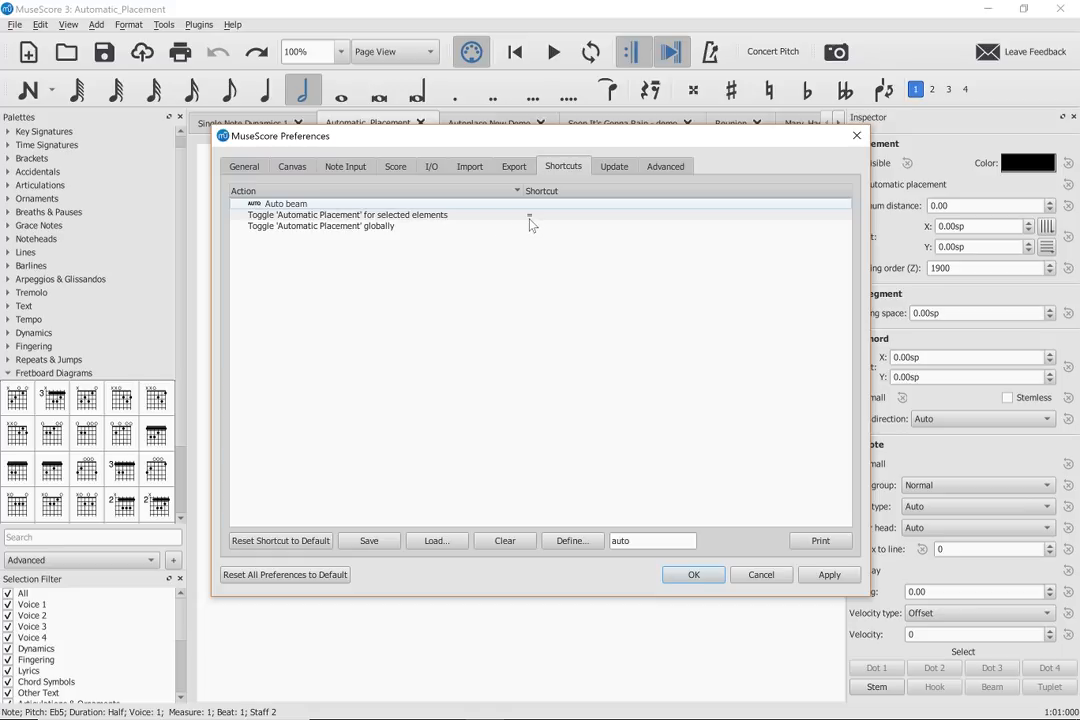
{"action": "left_click", "coordinate": [384, 237]}
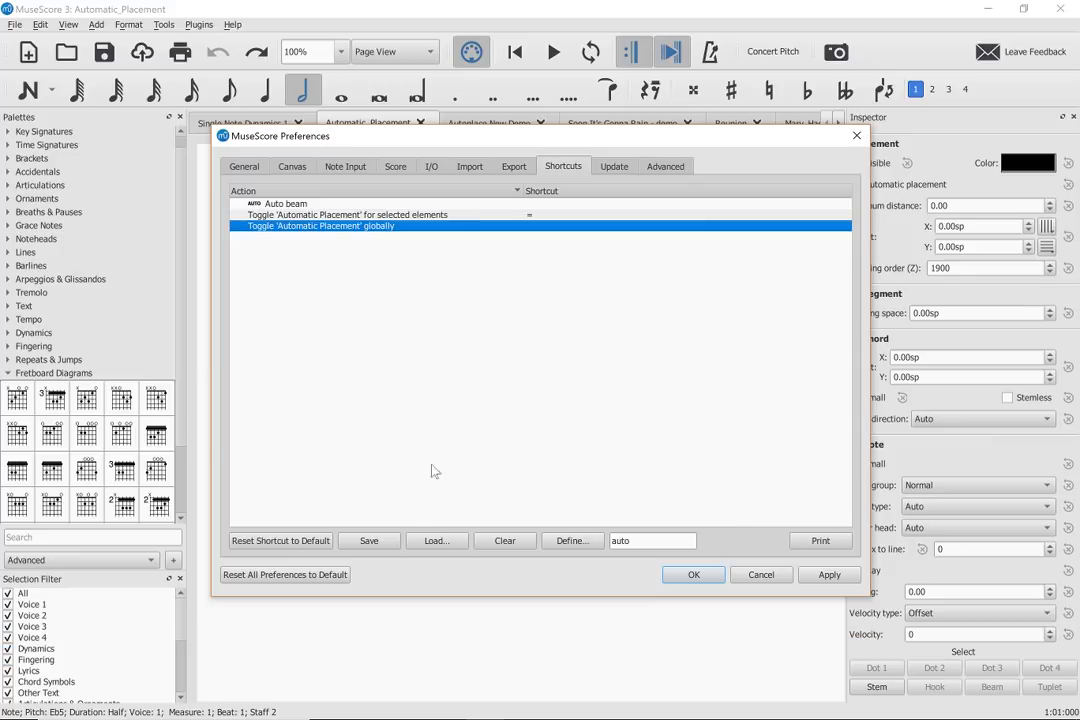
{"action": "left_click", "coordinate": [575, 543]}
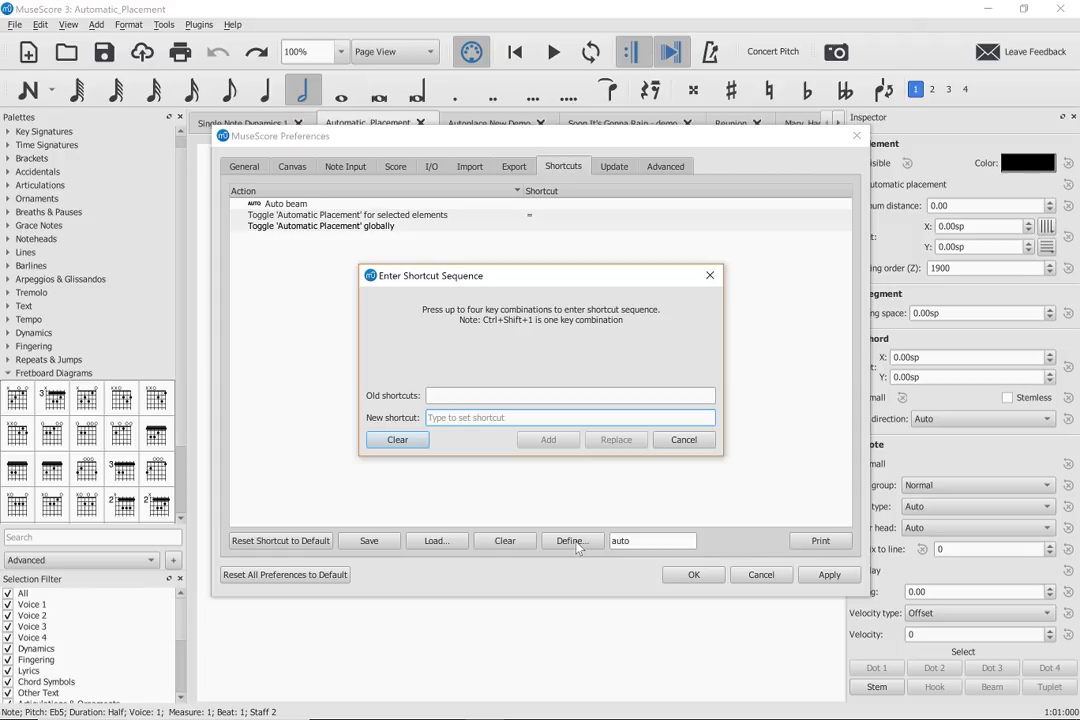
{"action": "key", "text": "shift+grave"}
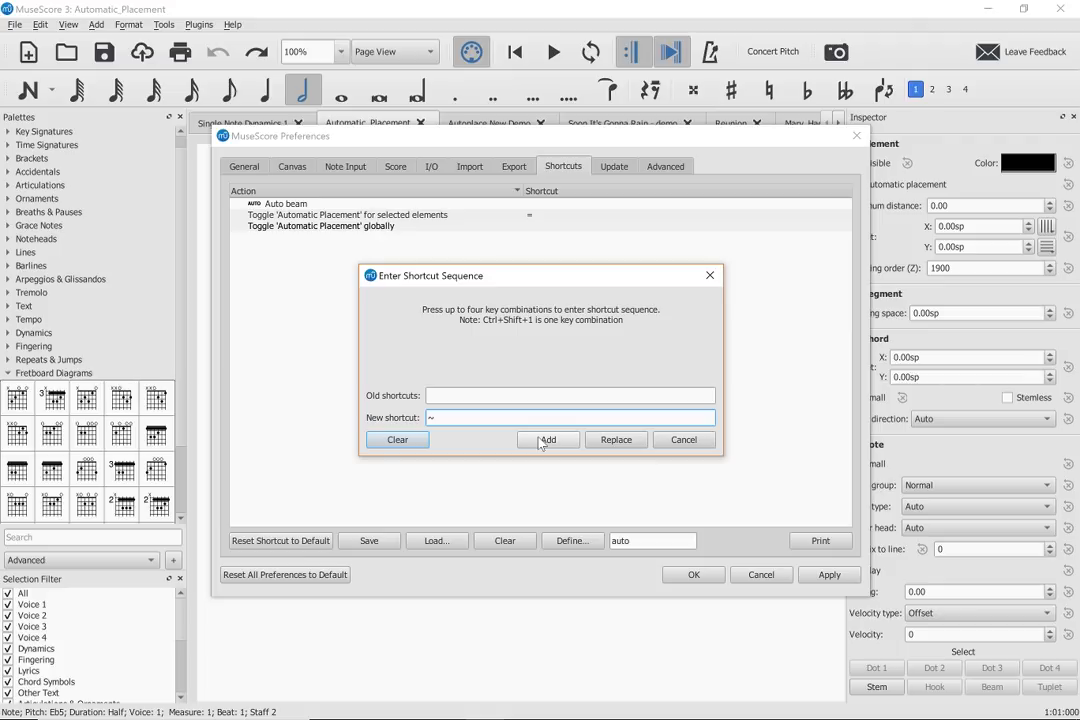
{"action": "left_click", "coordinate": [545, 443]}
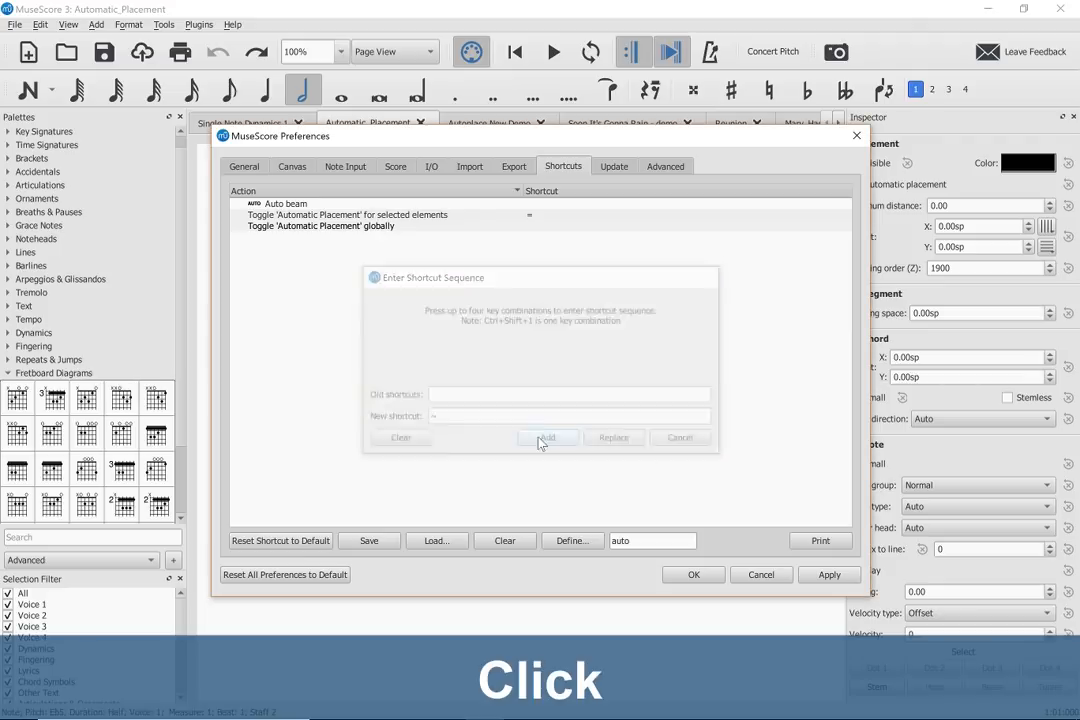
{"action": "left_click", "coordinate": [694, 575]}
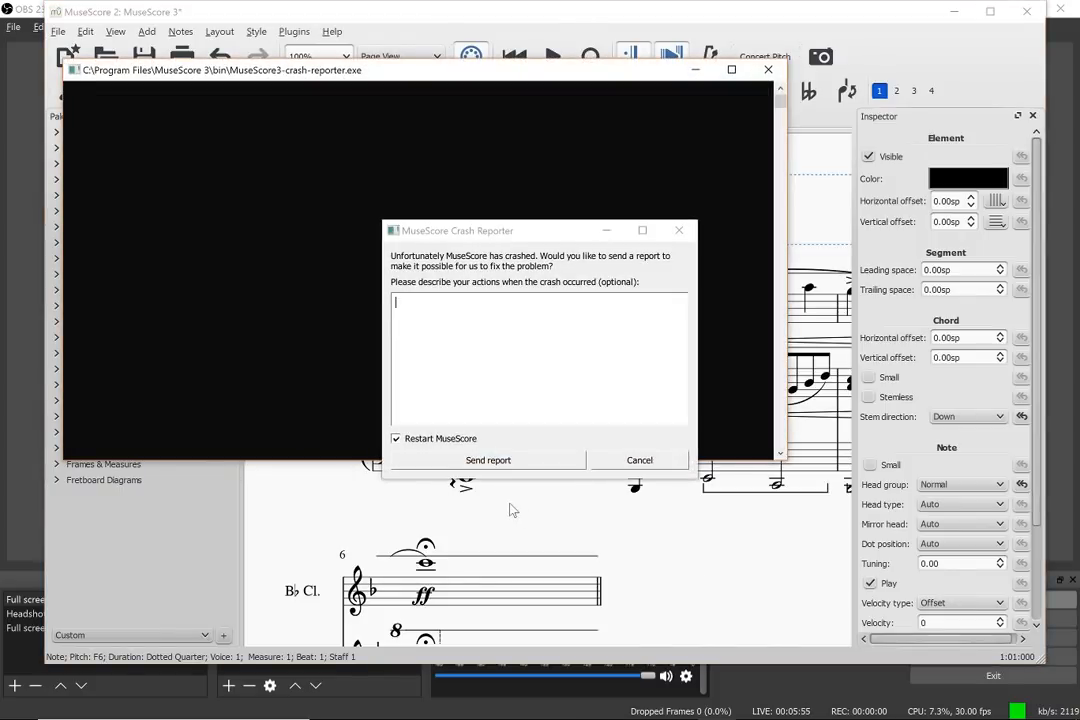
- Send the crash report, and relaunch MuseScore 3 with the previous session restored in a maximized window
{"action": "left_click", "coordinate": [485, 460]}
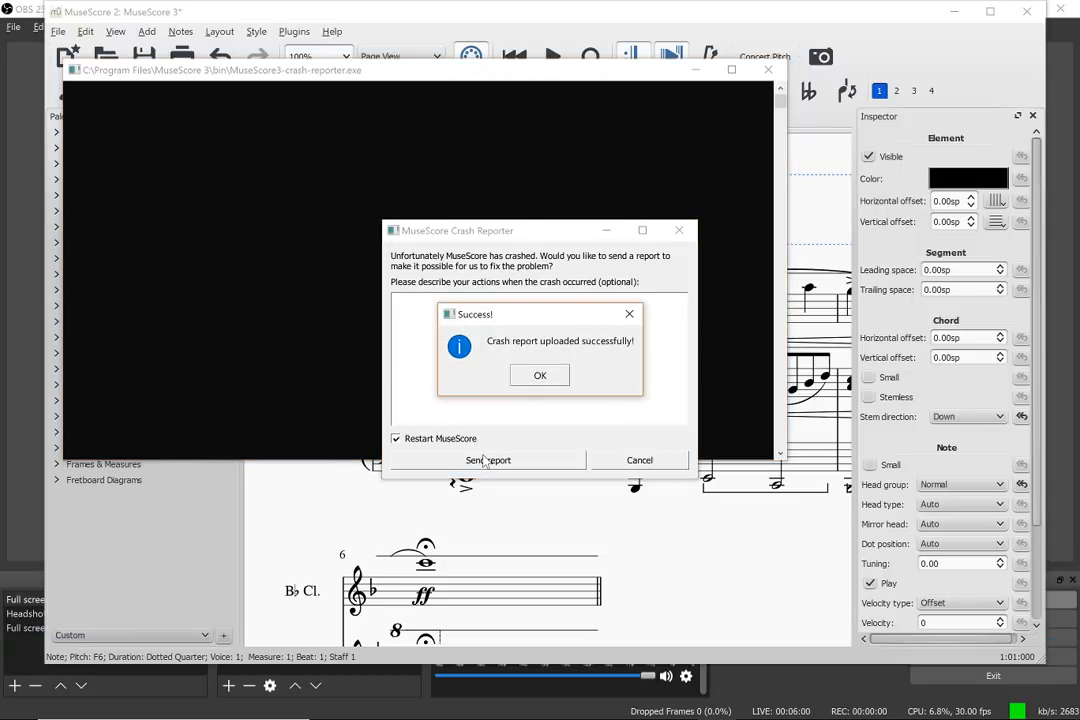
{"action": "left_click", "coordinate": [540, 375]}
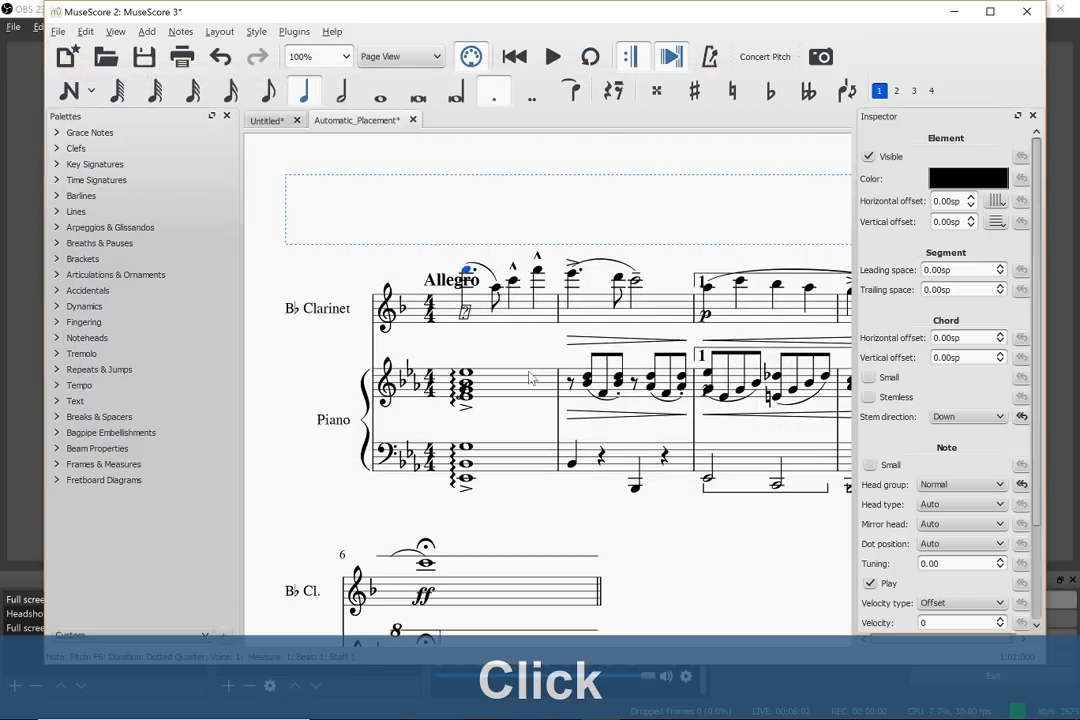
{"action": "key", "text": "alt+Tab"}
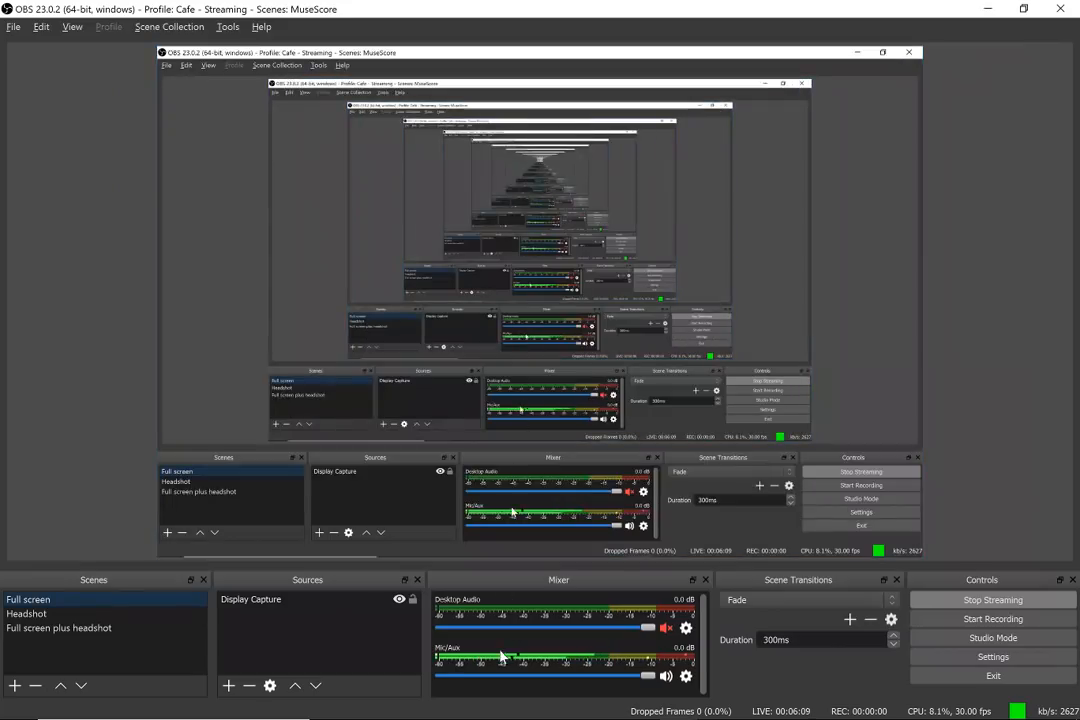
{"action": "key", "text": "alt+Tab"}
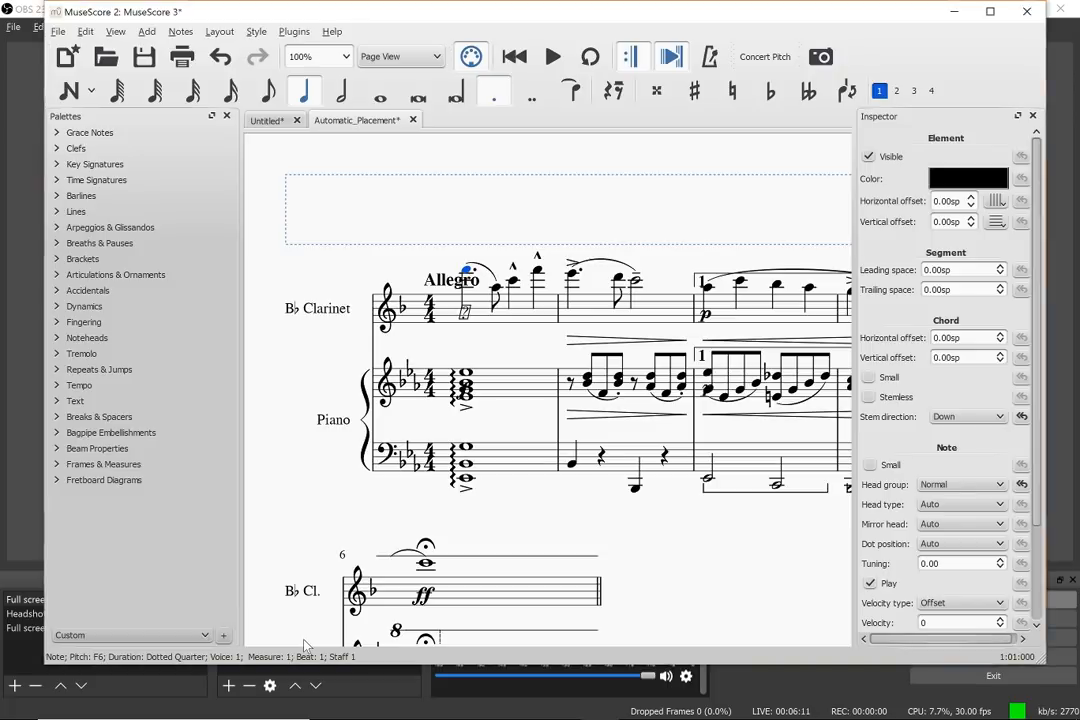
{"action": "left_click", "coordinate": [205, 705]}
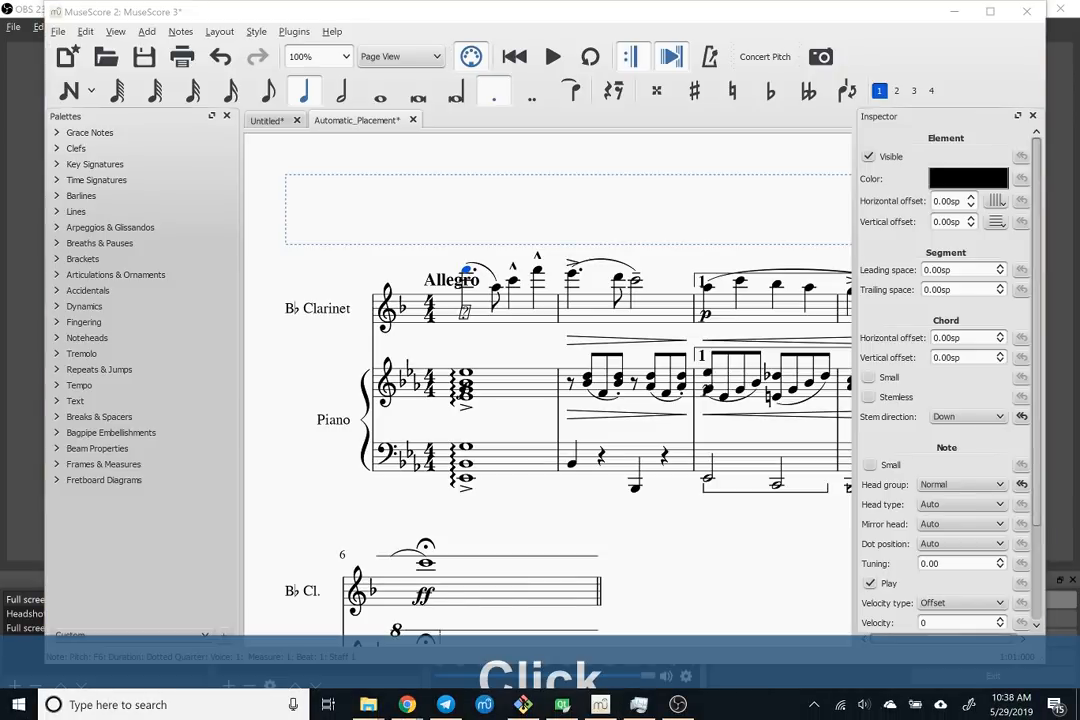
{"action": "left_click", "coordinate": [484, 705]}
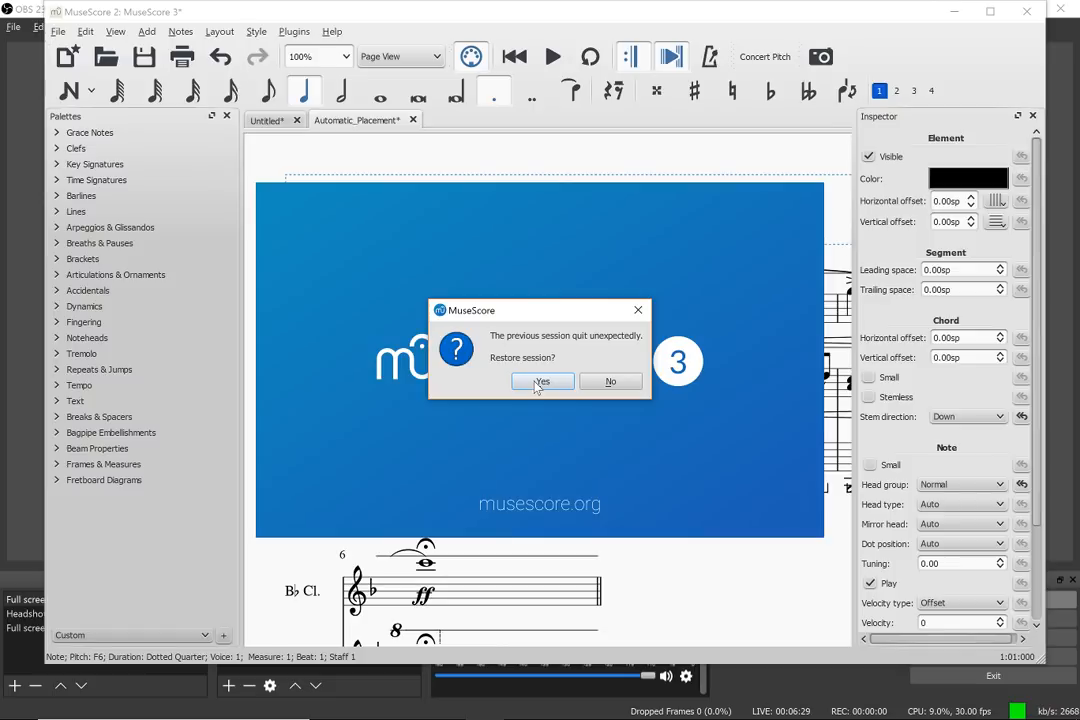
{"action": "left_click", "coordinate": [538, 382]}
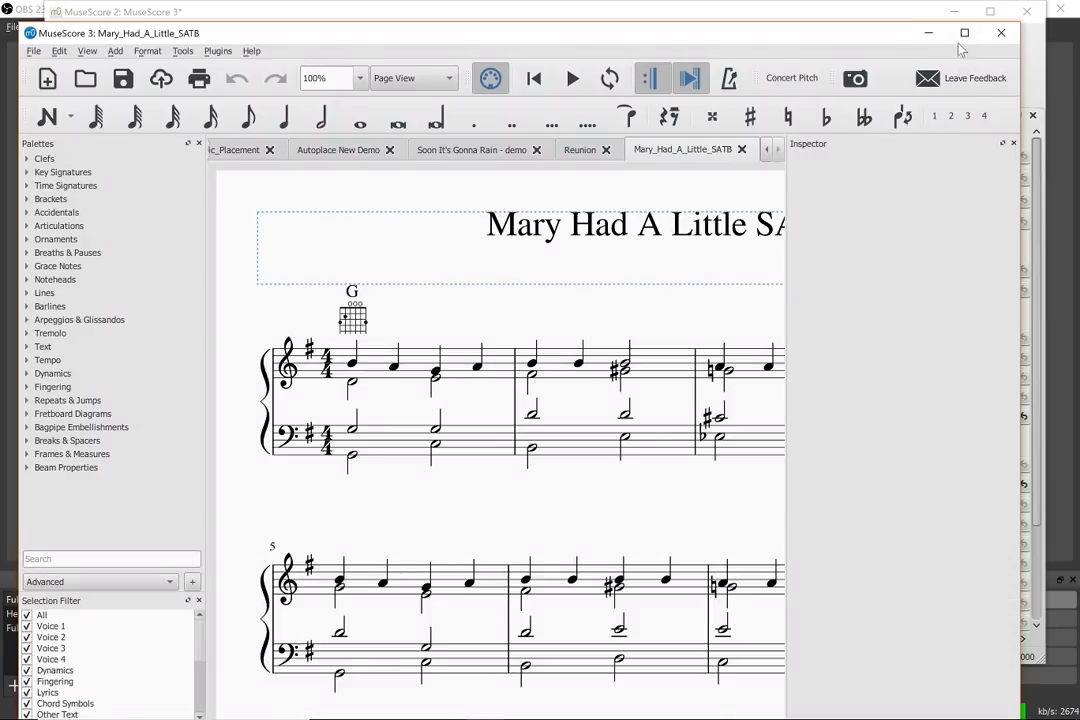
{"action": "left_click", "coordinate": [962, 38]}
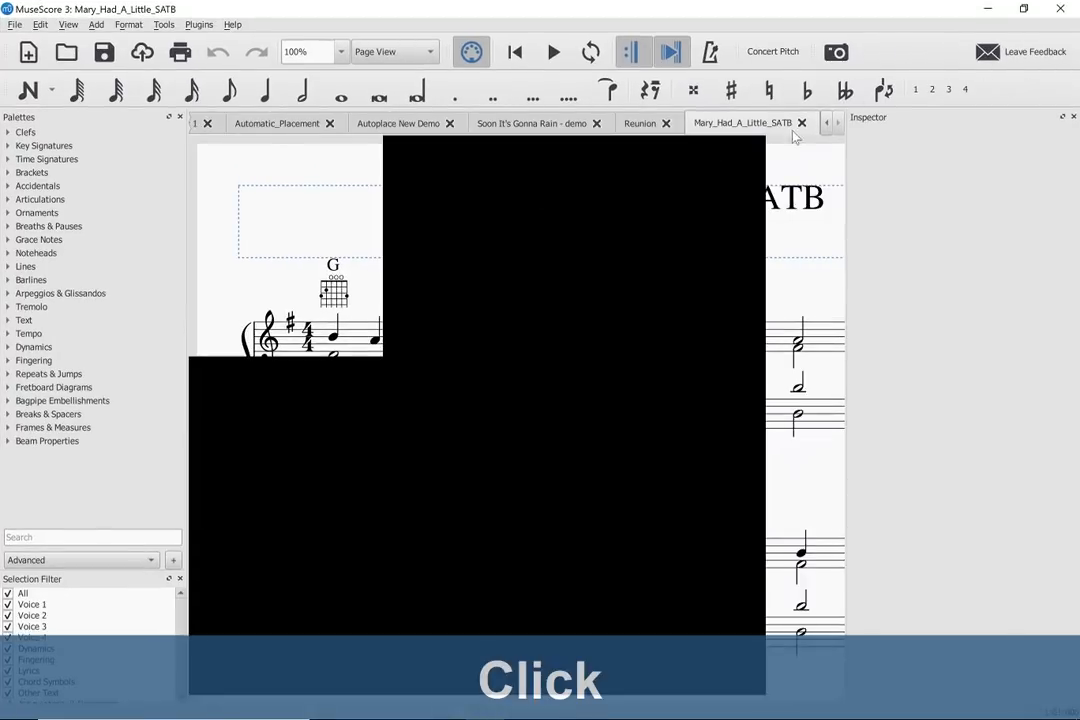
- Display the Automatic_Placement score and try to toggle automatic placement globally
{"action": "double_click", "coordinate": [827, 123]}
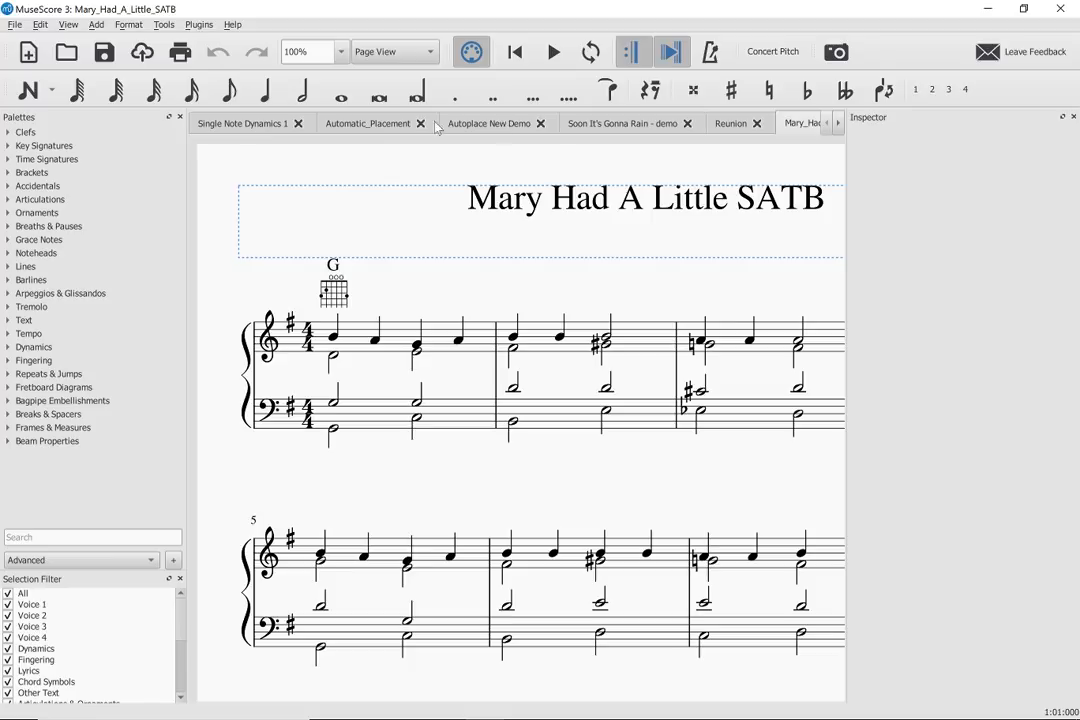
{"action": "left_click", "coordinate": [368, 124]}
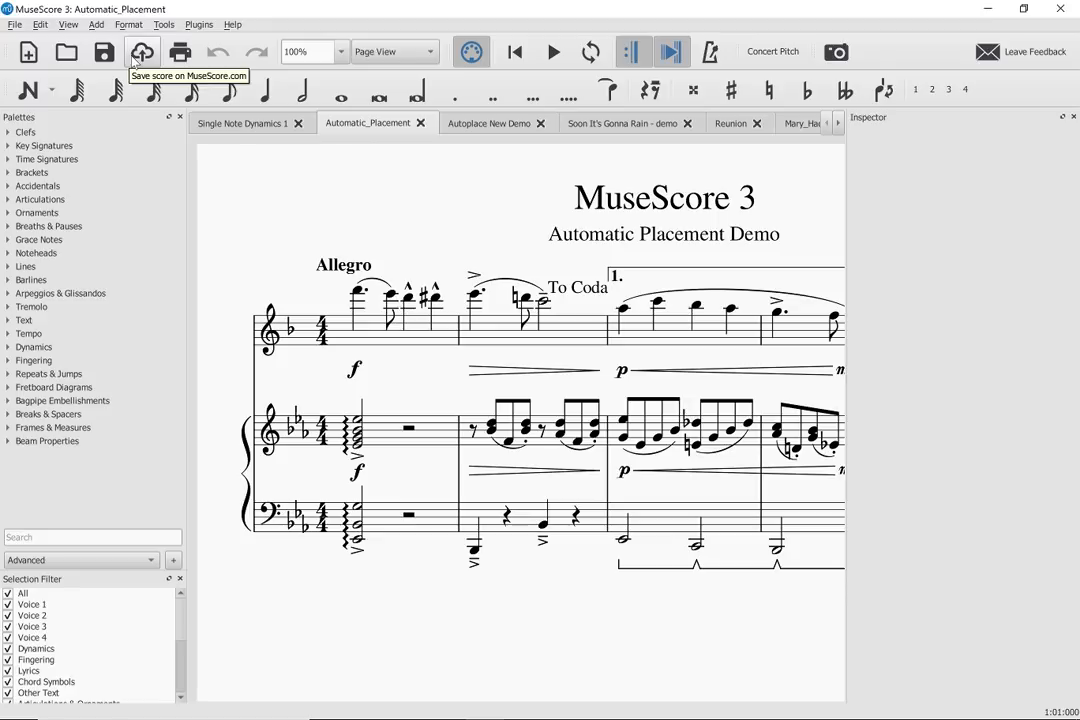
{"action": "key", "text": "shift+grave"}
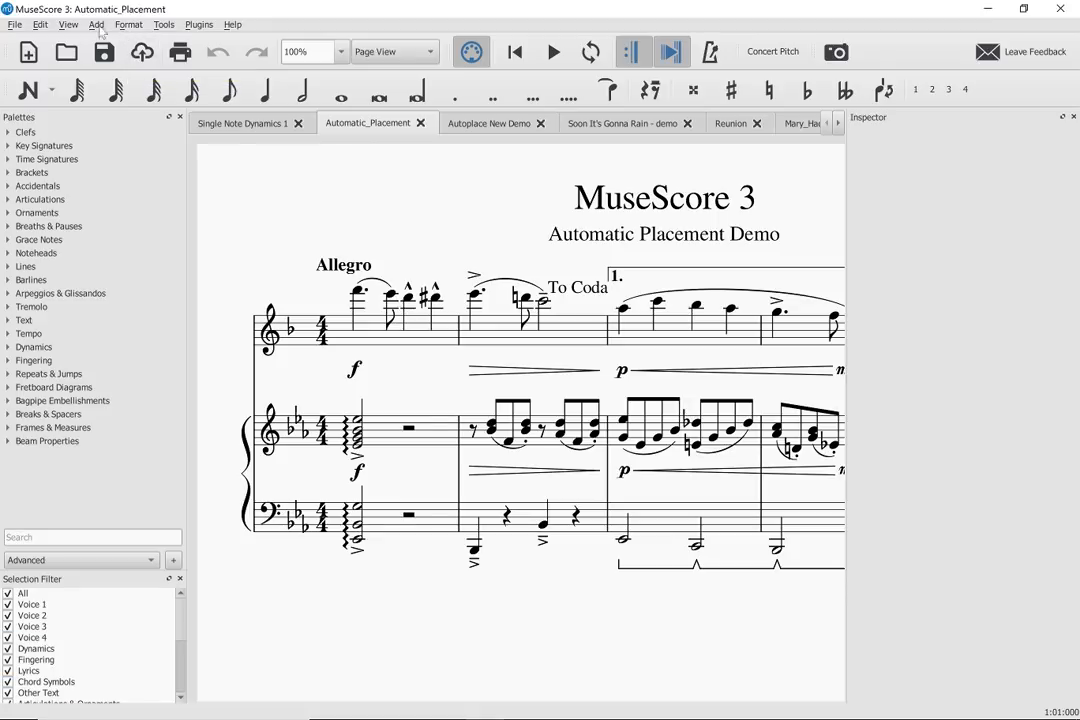
- Find the global 'Automatic Placement' toggle in the keyboard shortcuts by searching "au", and assign it the shortcut ~
{"action": "left_click", "coordinate": [40, 24]}
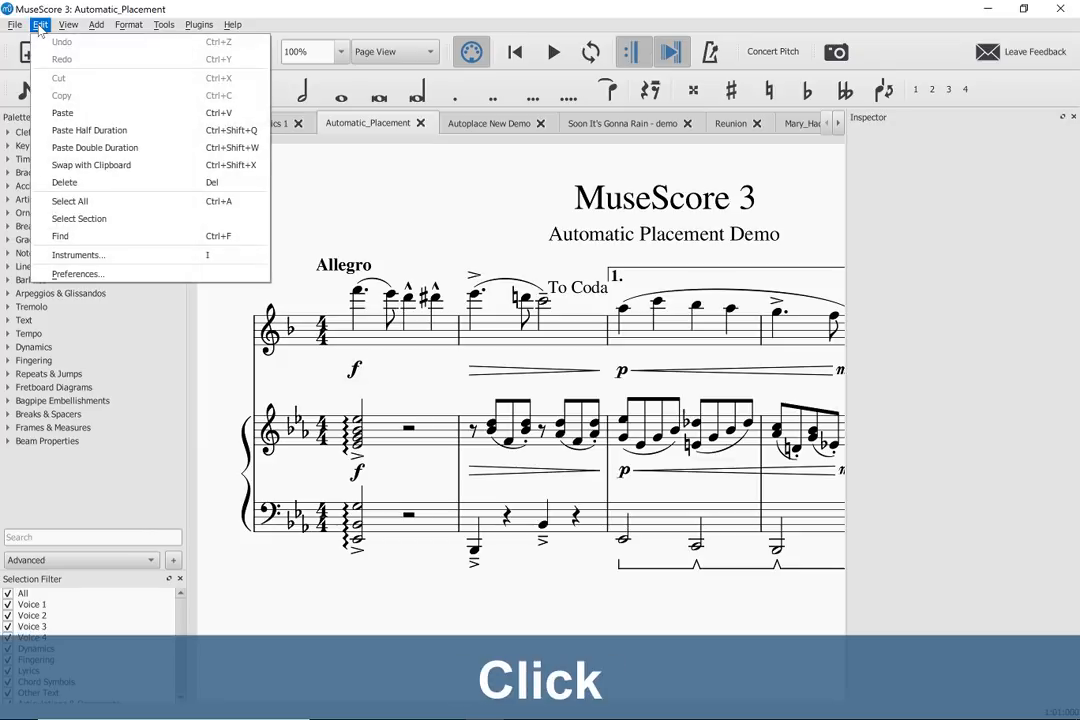
{"action": "left_click", "coordinate": [76, 274]}
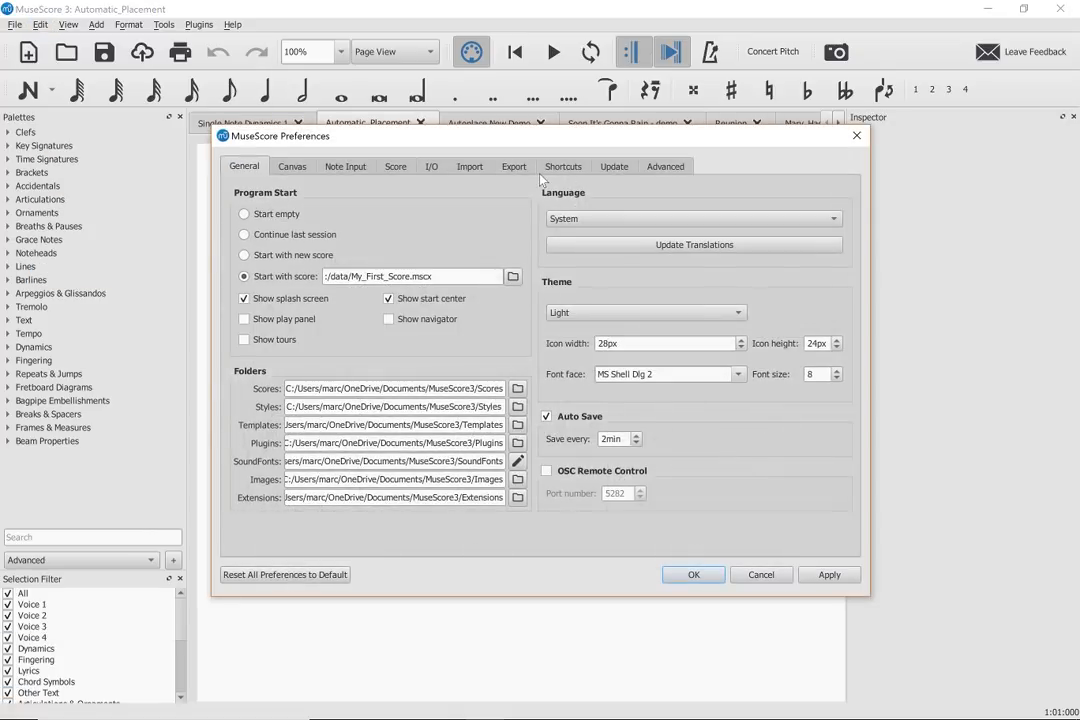
{"action": "left_click", "coordinate": [564, 167]}
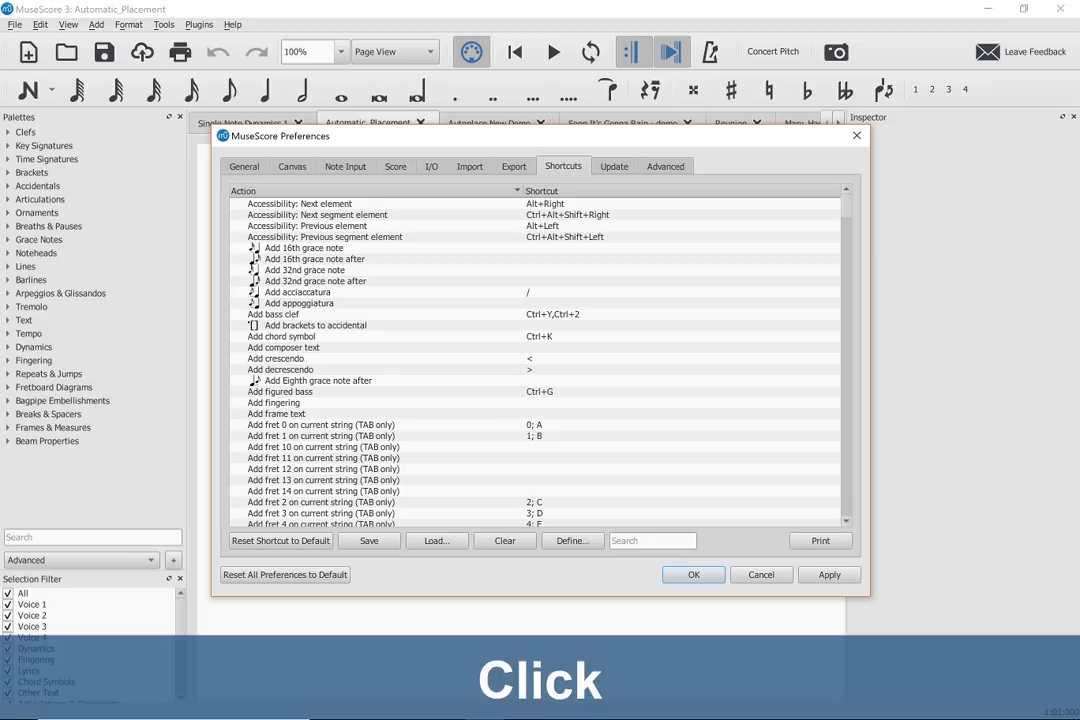
{"action": "type", "text": "au"}
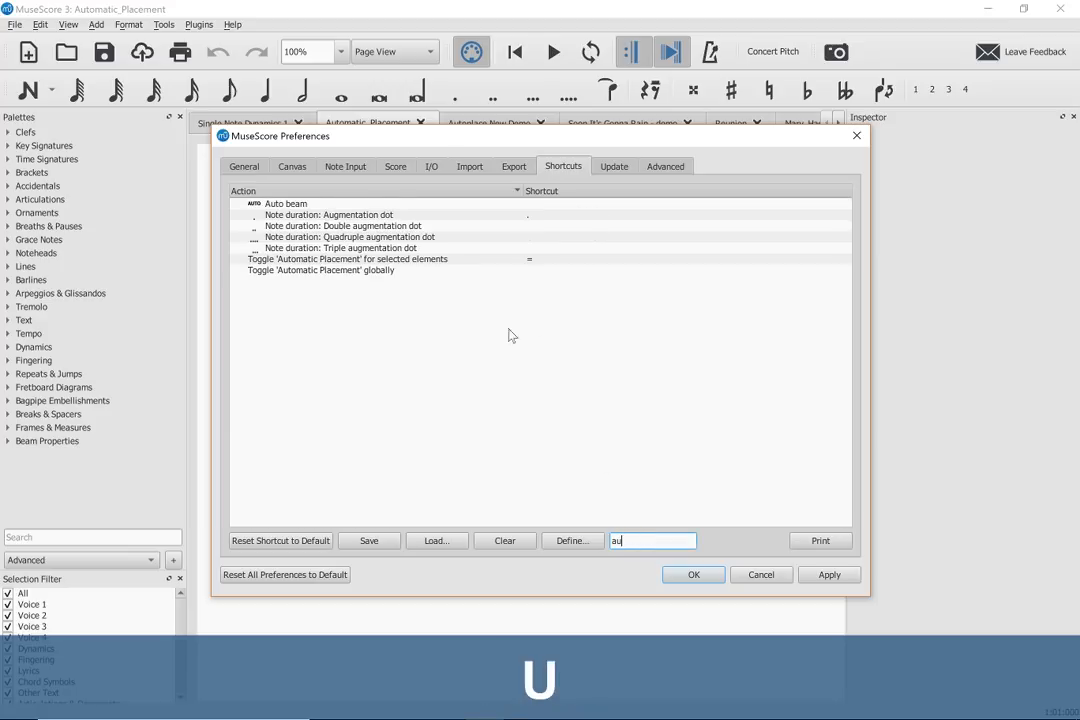
{"action": "left_click", "coordinate": [394, 272]}
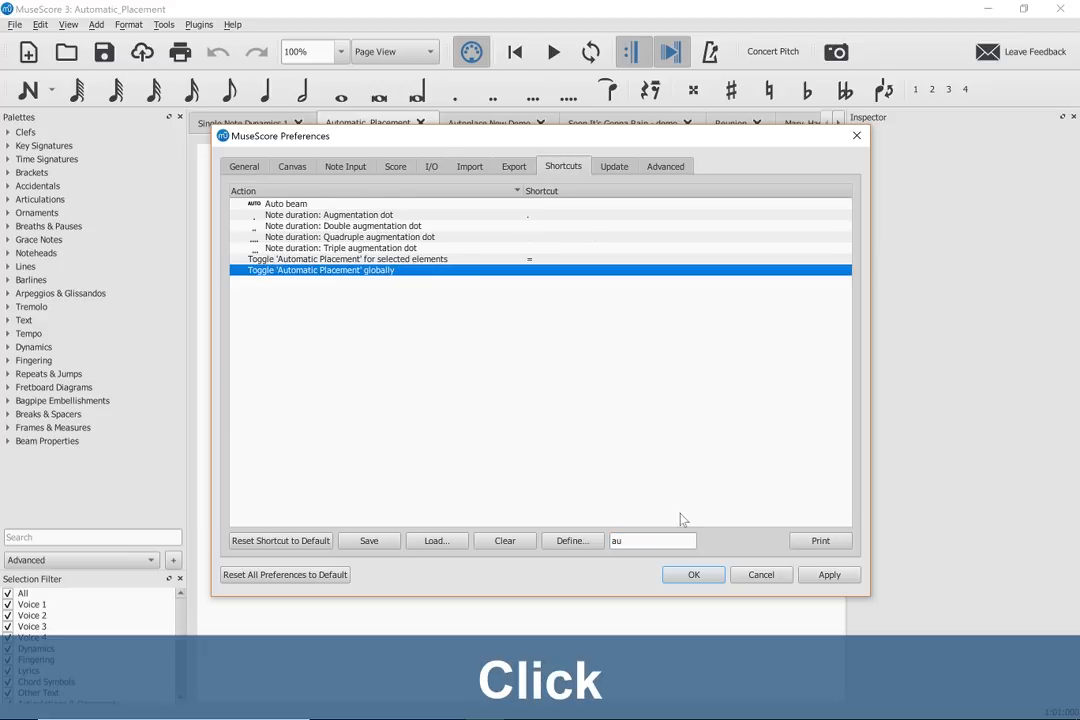
{"action": "left_click", "coordinate": [566, 541]}
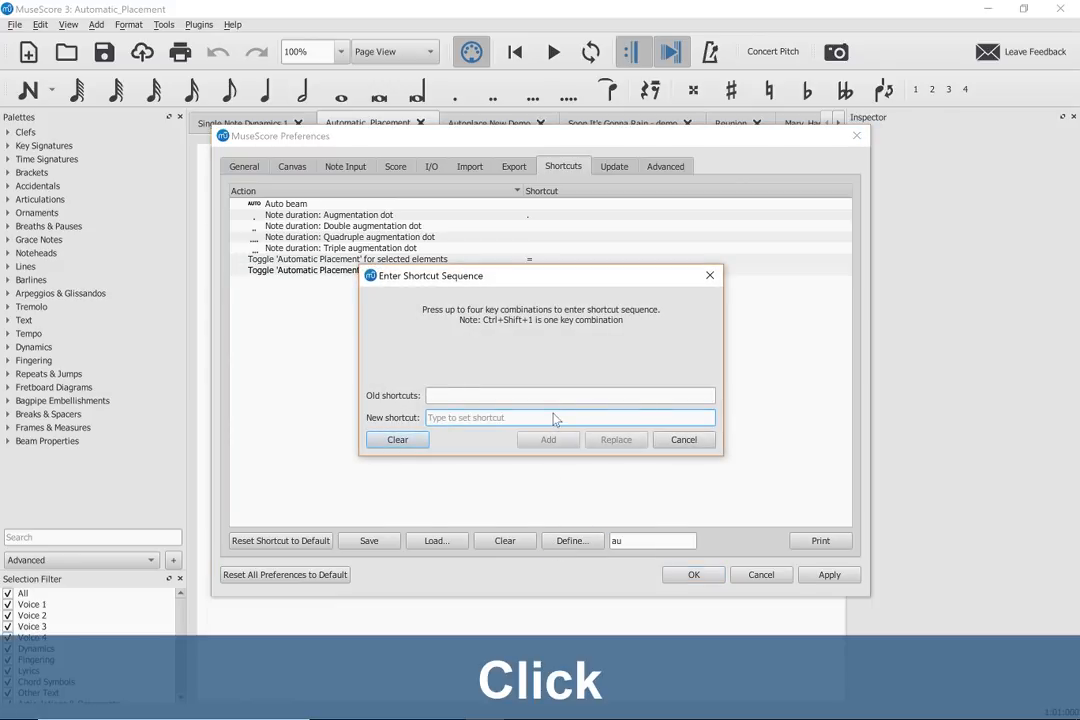
{"action": "key", "text": "shift+grave"}
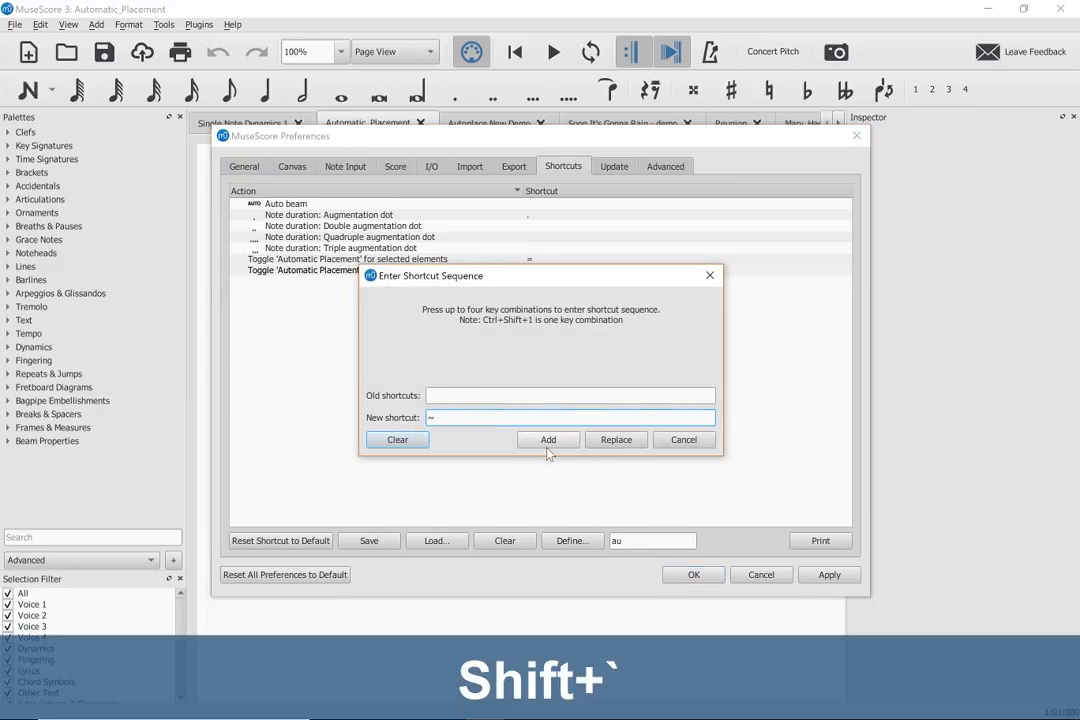
{"action": "left_click", "coordinate": [549, 440]}
{"action": "left_click", "coordinate": [688, 575]}
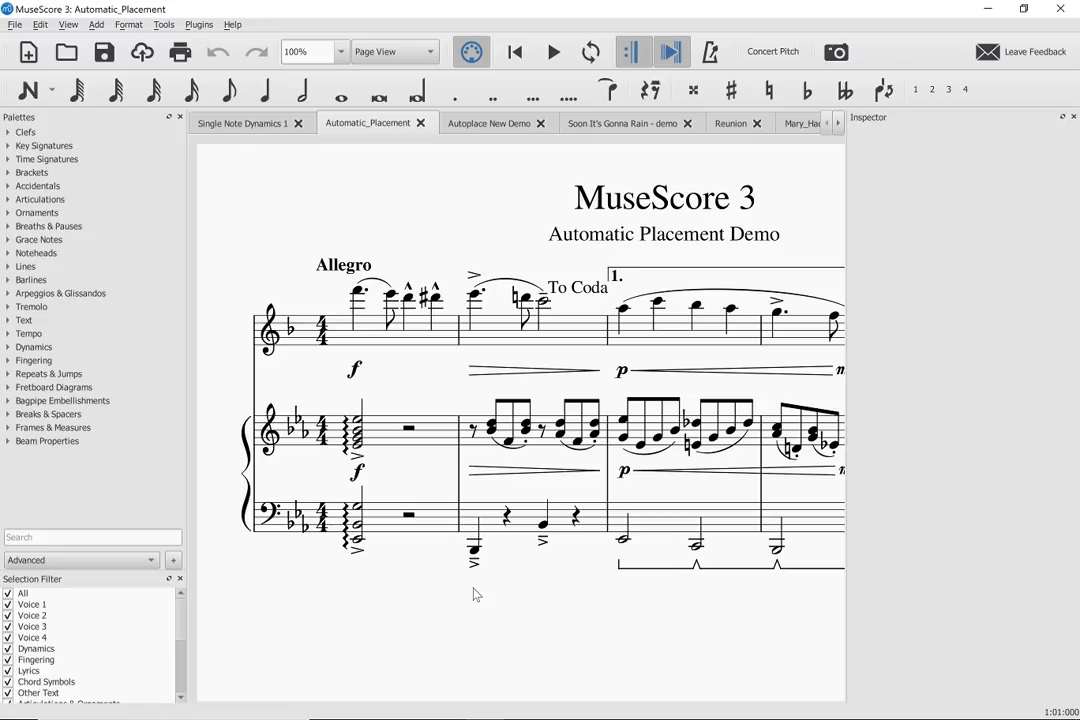
- Turn off automatic placement globally, and switch to MuseScore 2 to open Automatic_Placement_AB.mscz for comparison
{"action": "key", "text": "shift+grave"}
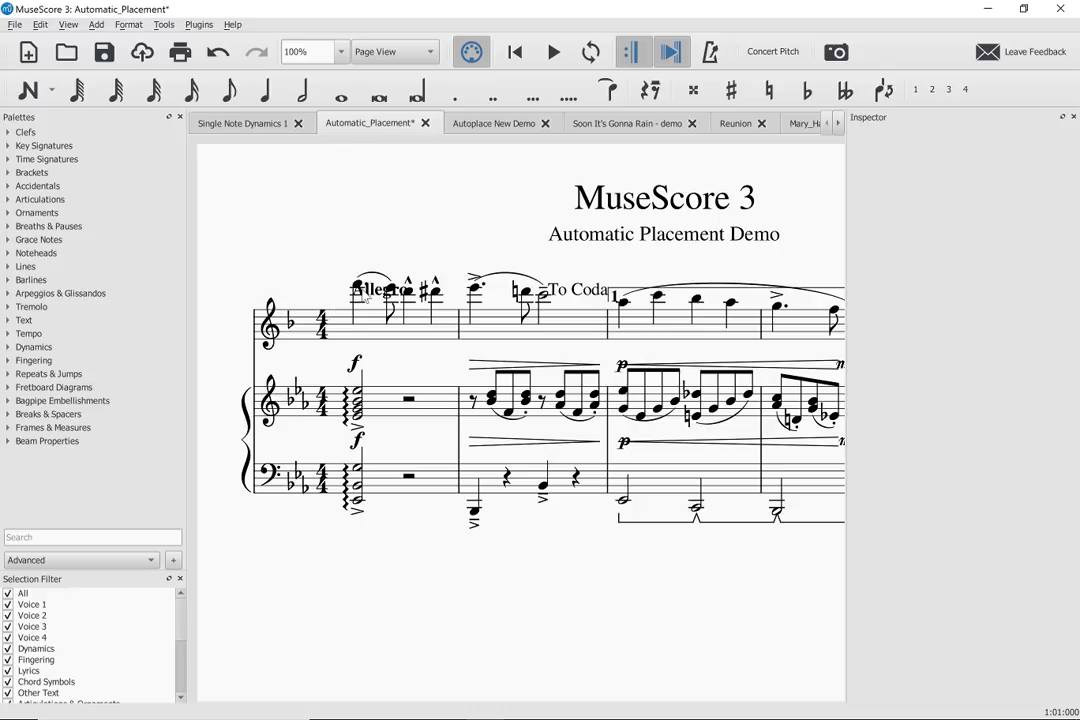
{"action": "key", "text": "alt+Tab"}
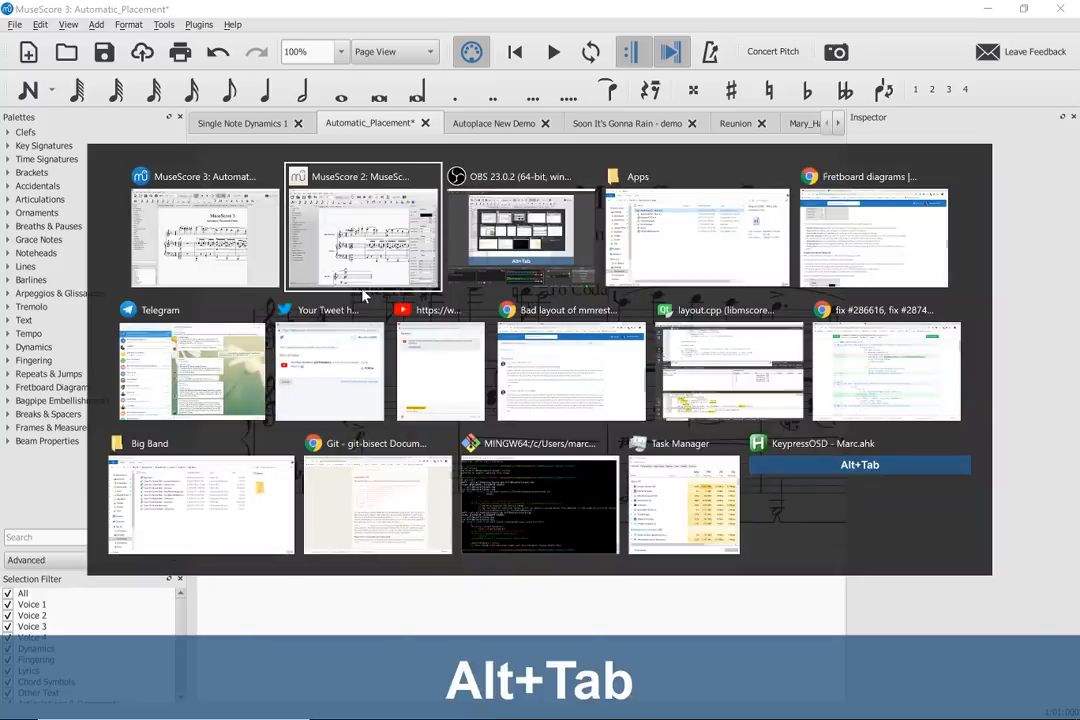
{"action": "key", "text": "ctrl+o"}
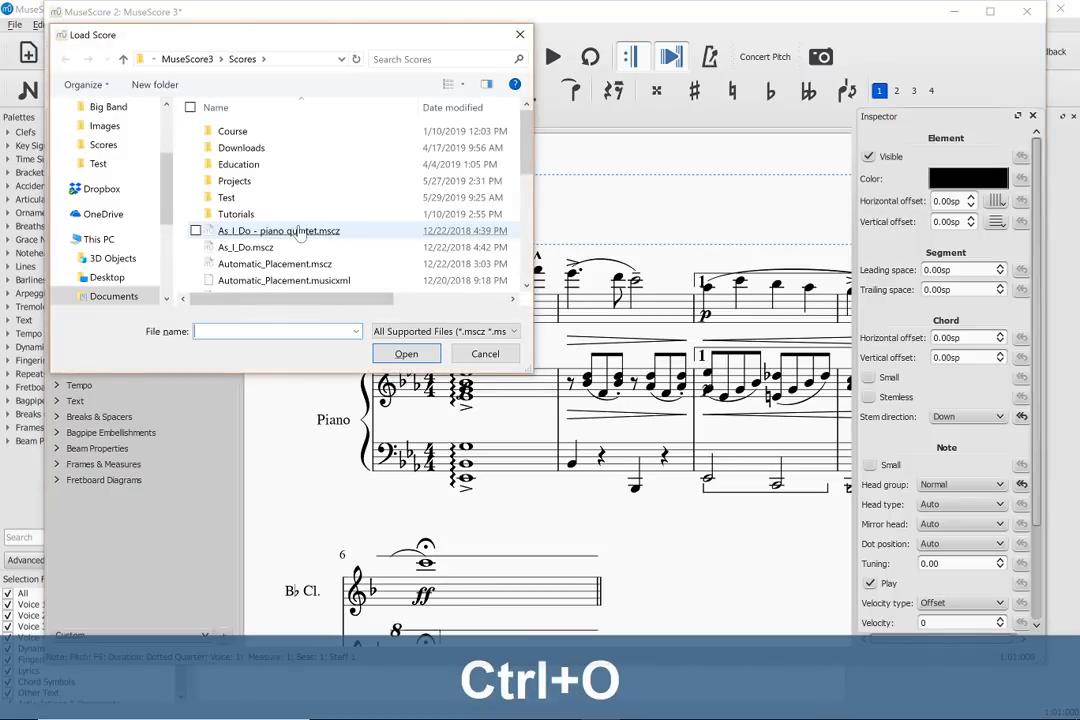
{"action": "scroll", "coordinate": [298, 232], "scroll_direction": "down", "scroll_amount": 3}
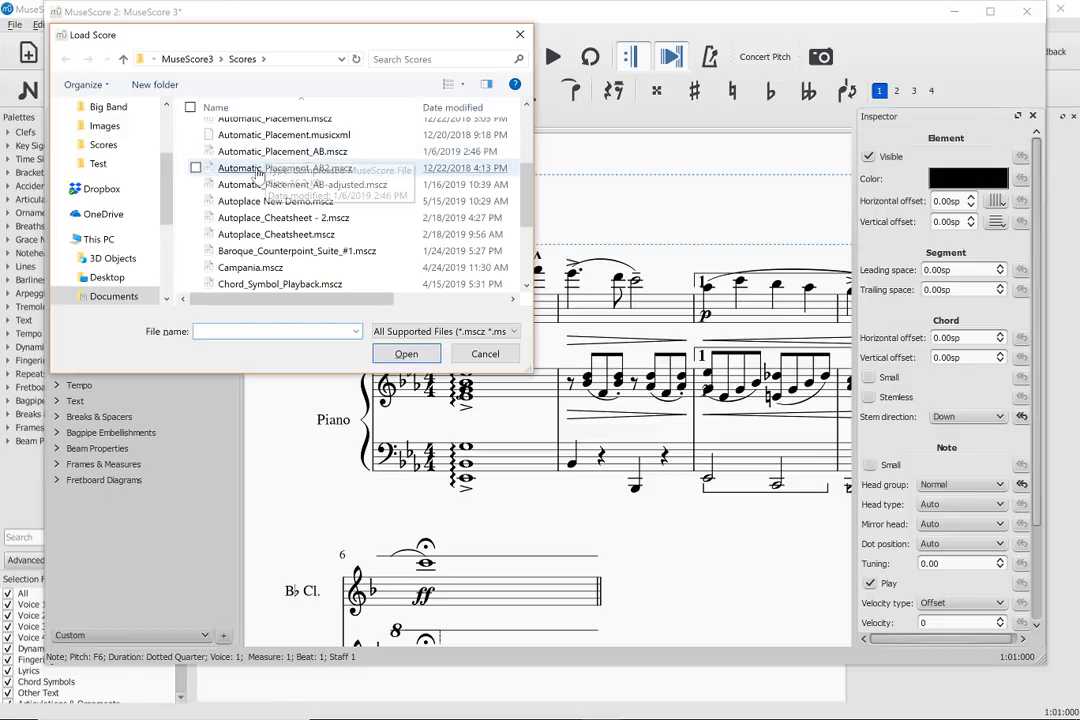
{"action": "double_click", "coordinate": [248, 151]}
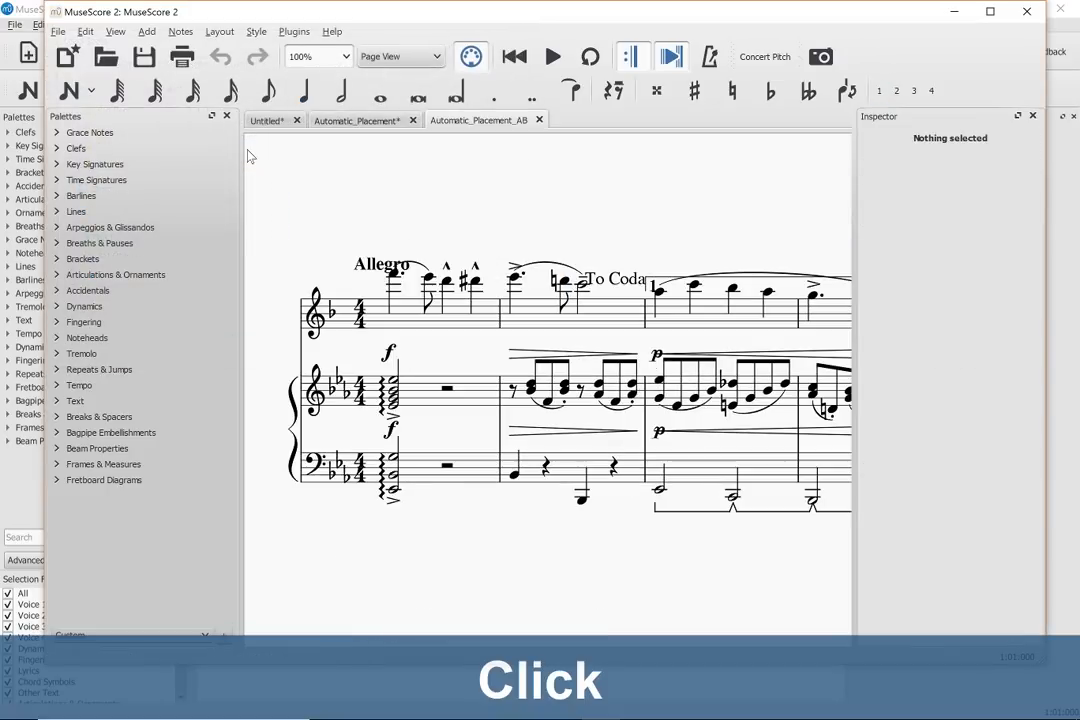
{"action": "left_click", "coordinate": [488, 203]}
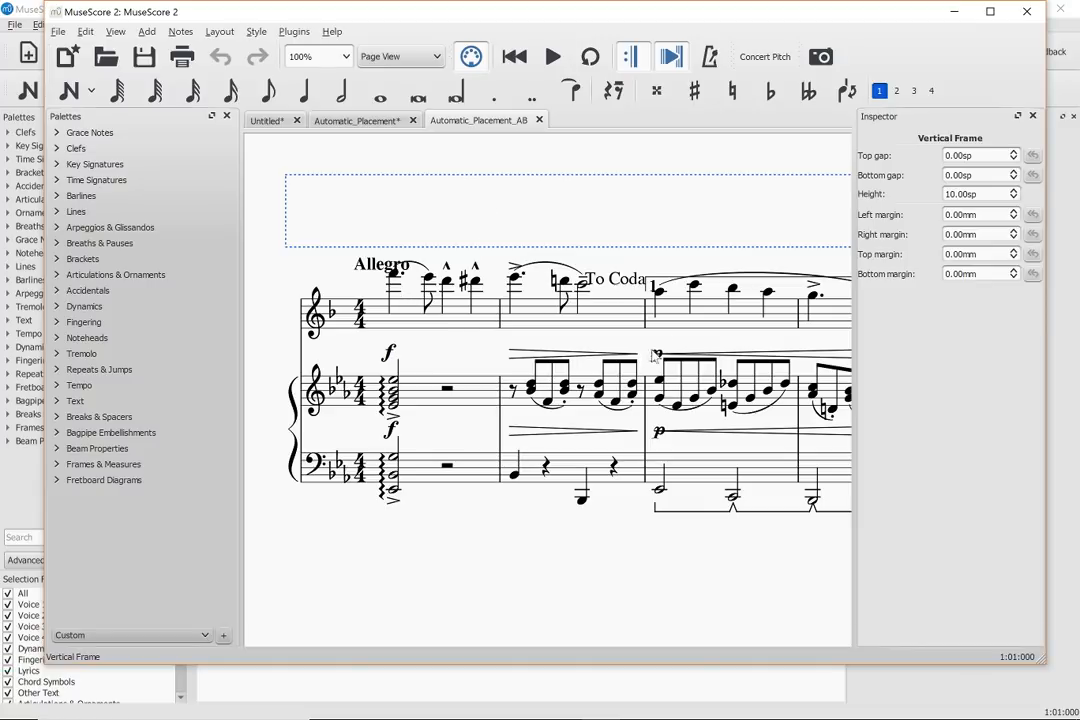
{"action": "left_click", "coordinate": [742, 277]}
- Switch back to MuseScore 3 and turn automatic placement on again for the whole score
{"action": "key", "text": "alt+Tab"}
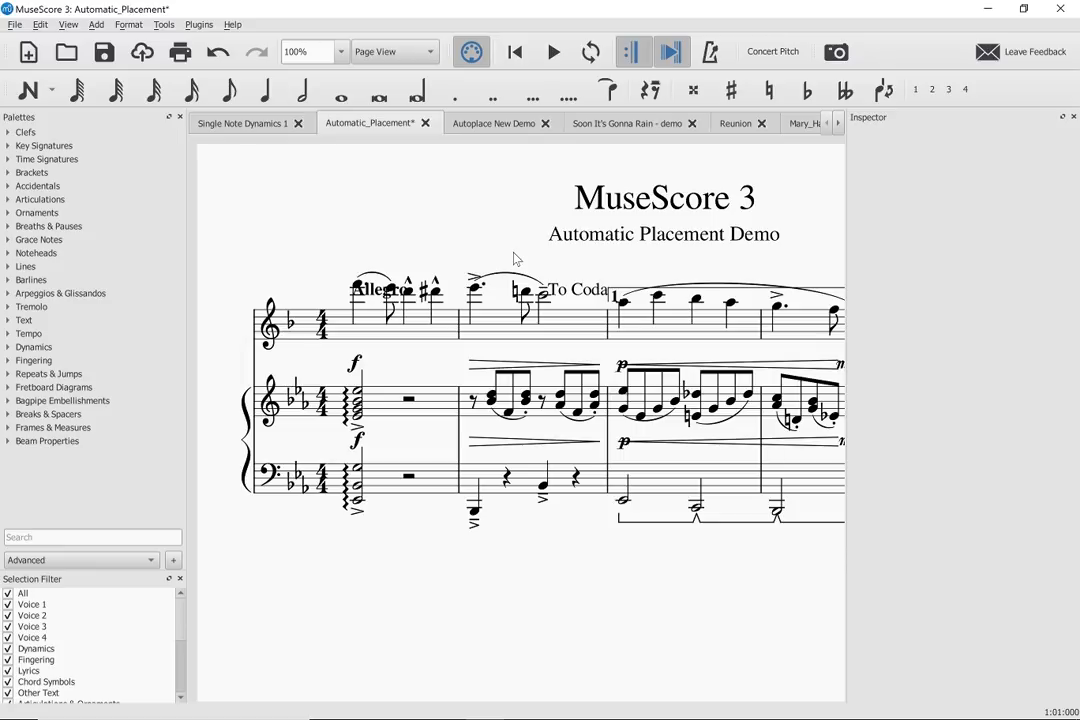
{"action": "key", "text": "shift+grave"}
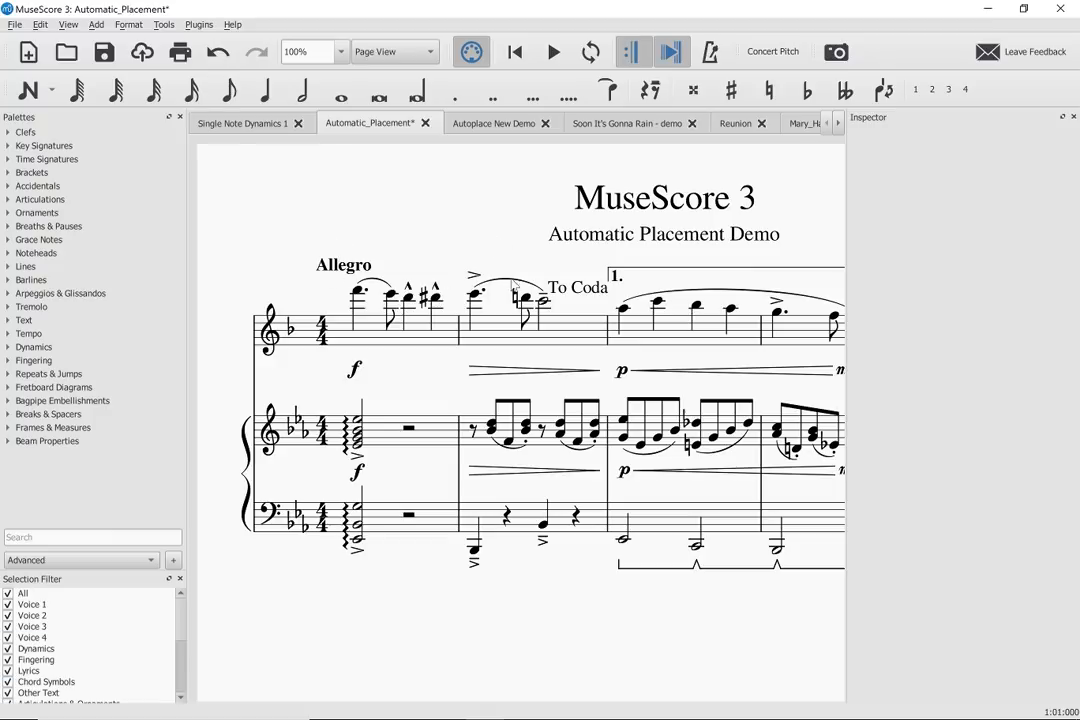
- Try turning off automatic placement for the Allegro tempo marking alone, undoing the change each time
{"action": "left_click", "coordinate": [602, 297]}
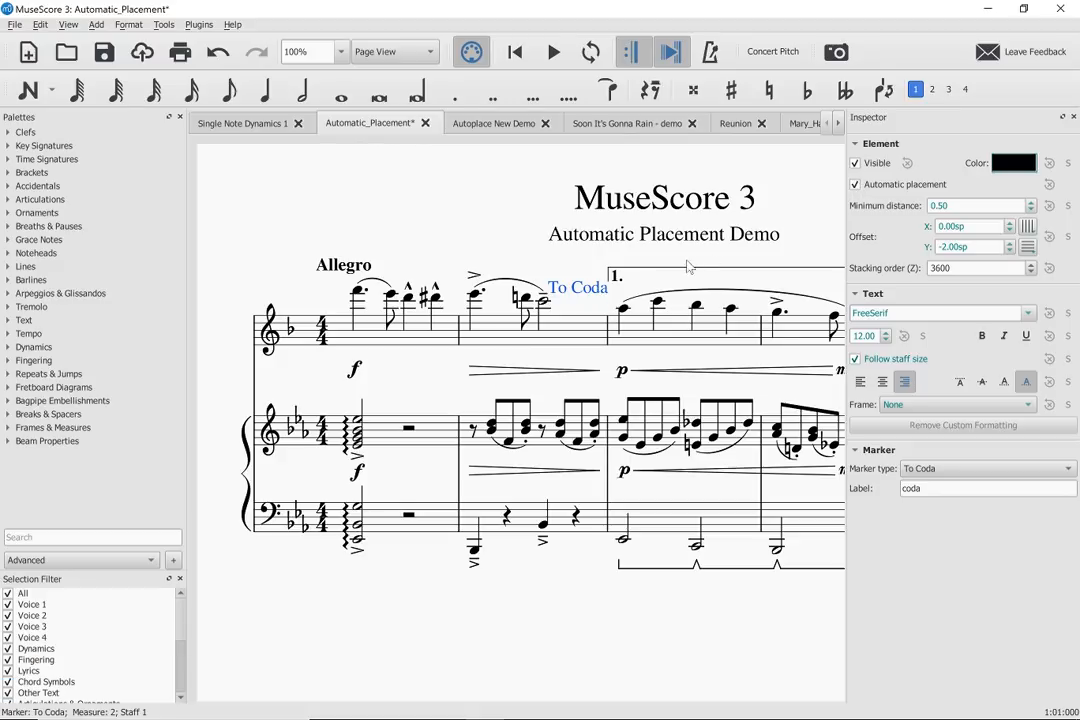
{"action": "left_click", "coordinate": [342, 270]}
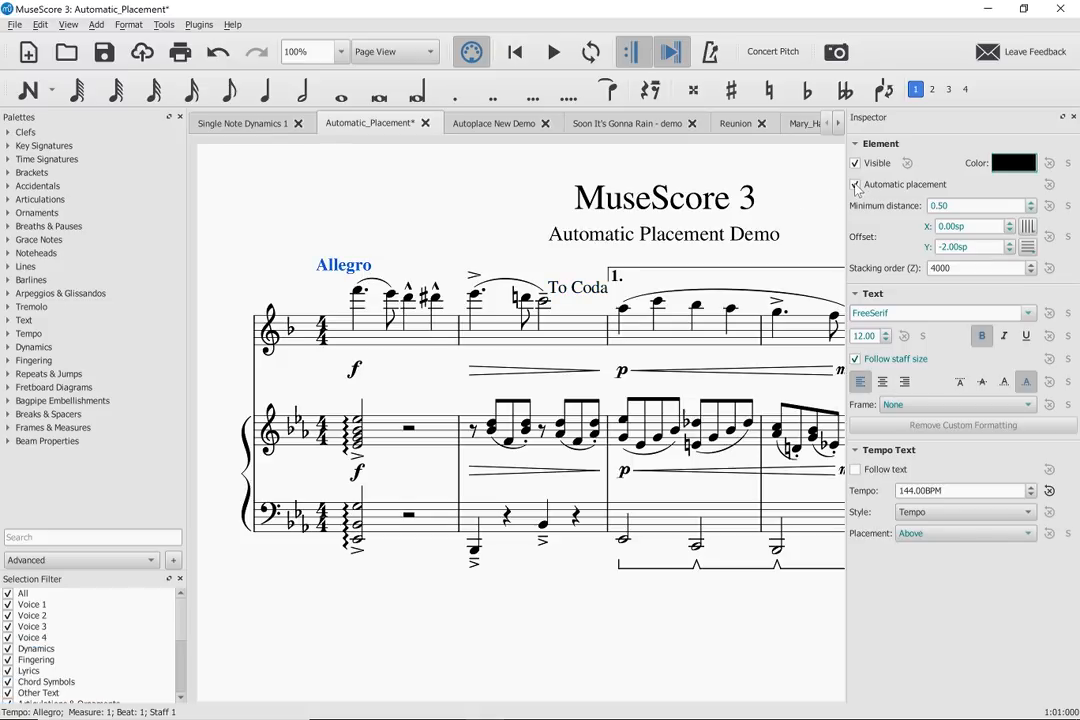
{"action": "left_click", "coordinate": [855, 185]}
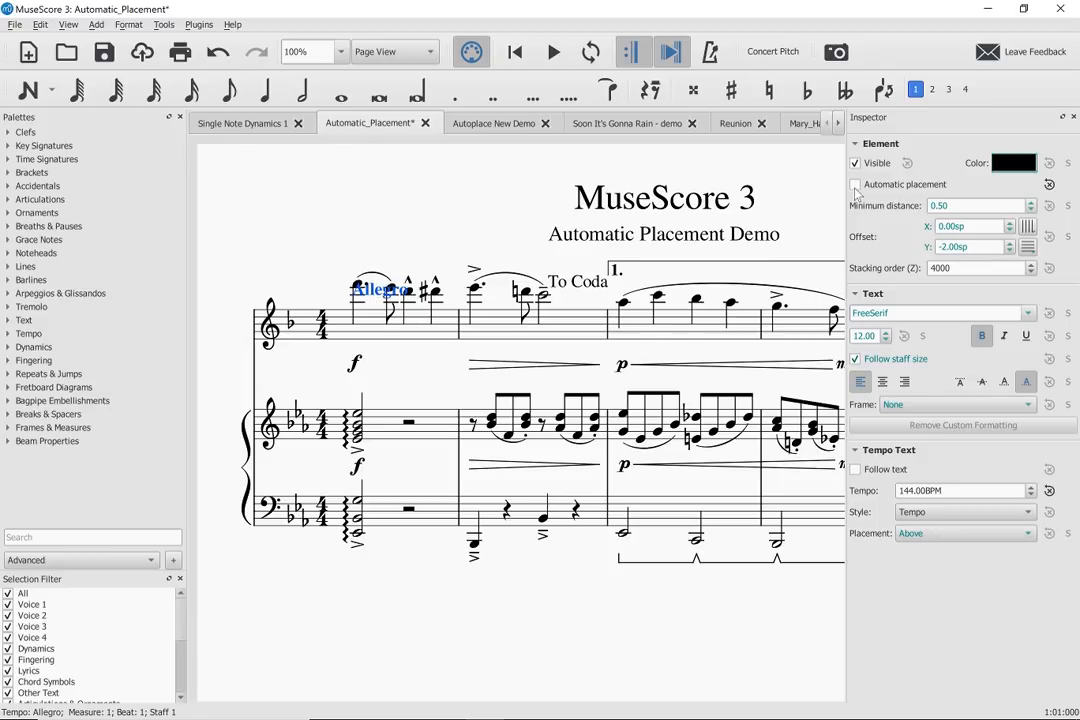
{"action": "key", "text": "ctrl+z"}
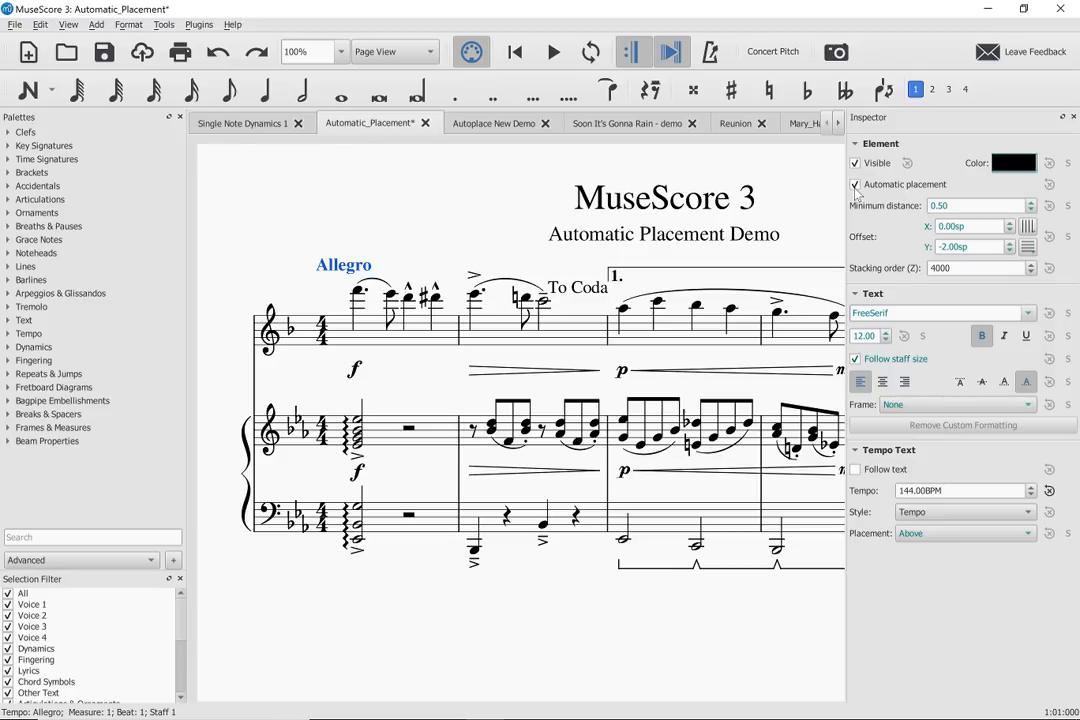
{"action": "key", "text": "equal"}
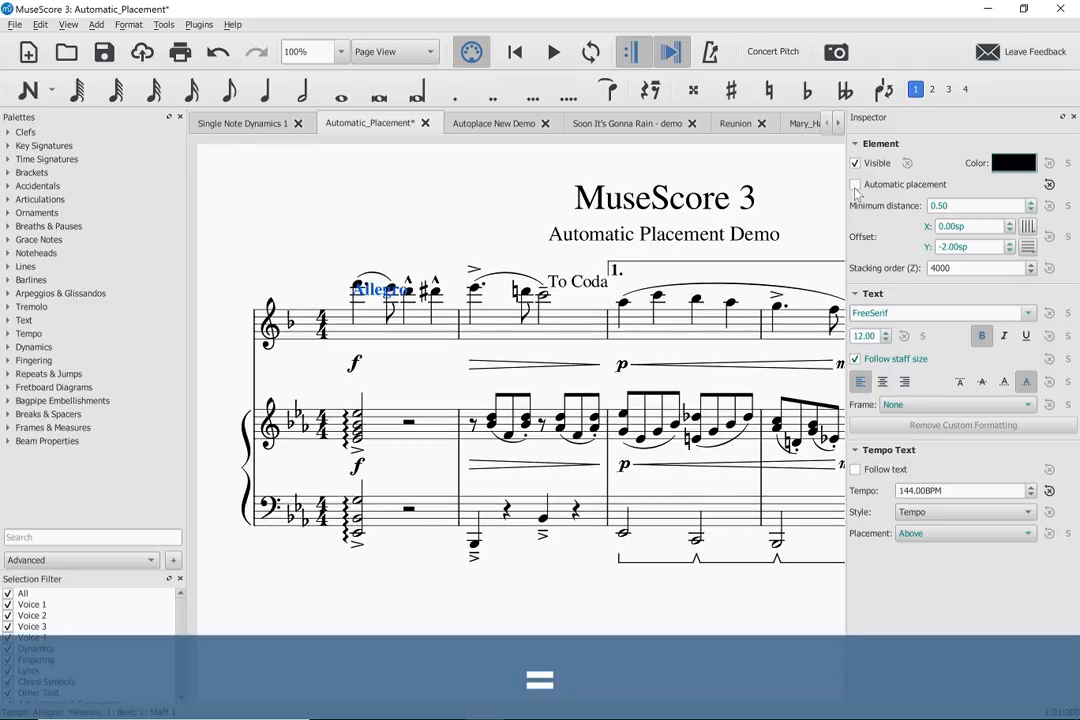
{"action": "key", "text": "ctrl+z"}
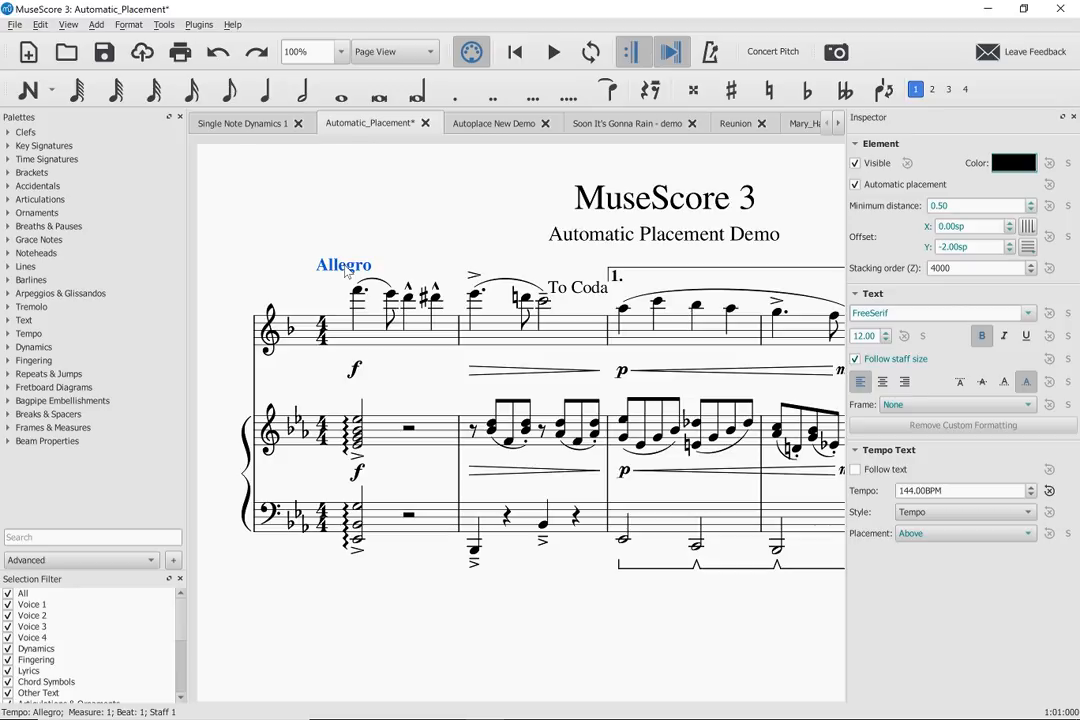
- Try moving the Allegro marking down onto the first notes, both freely and in small nudges, restoring its default position after each attempt
{"action": "left_click_drag", "start_coordinate": [345, 270], "coordinate": [344, 293]}
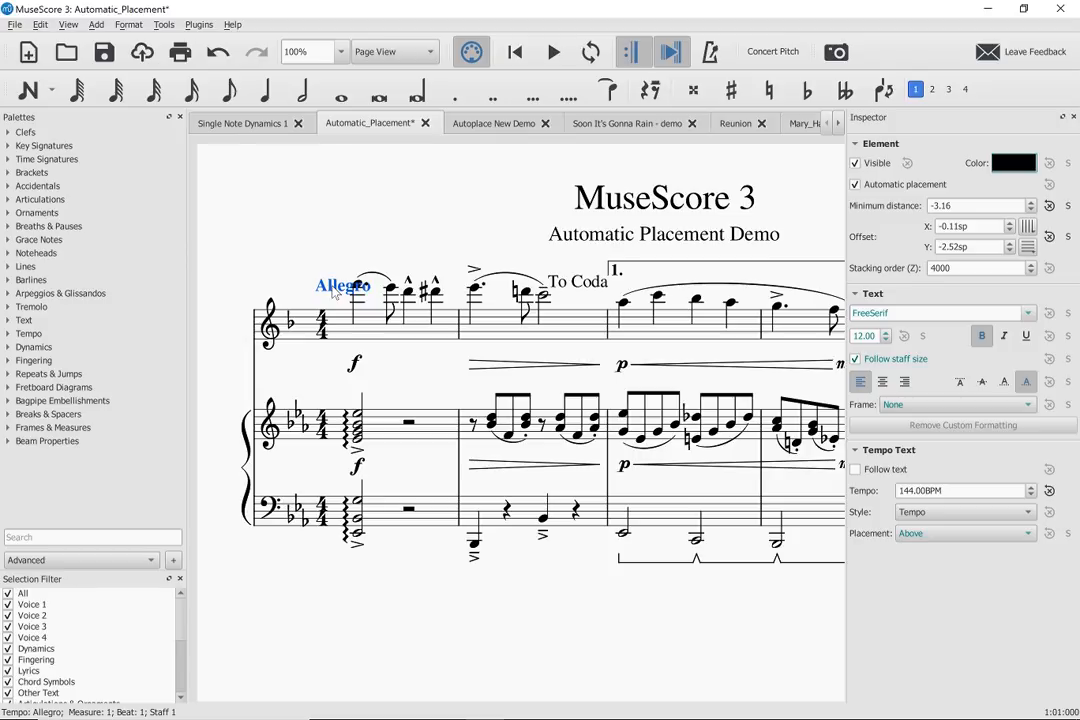
{"action": "key", "text": "ctrl+z"}
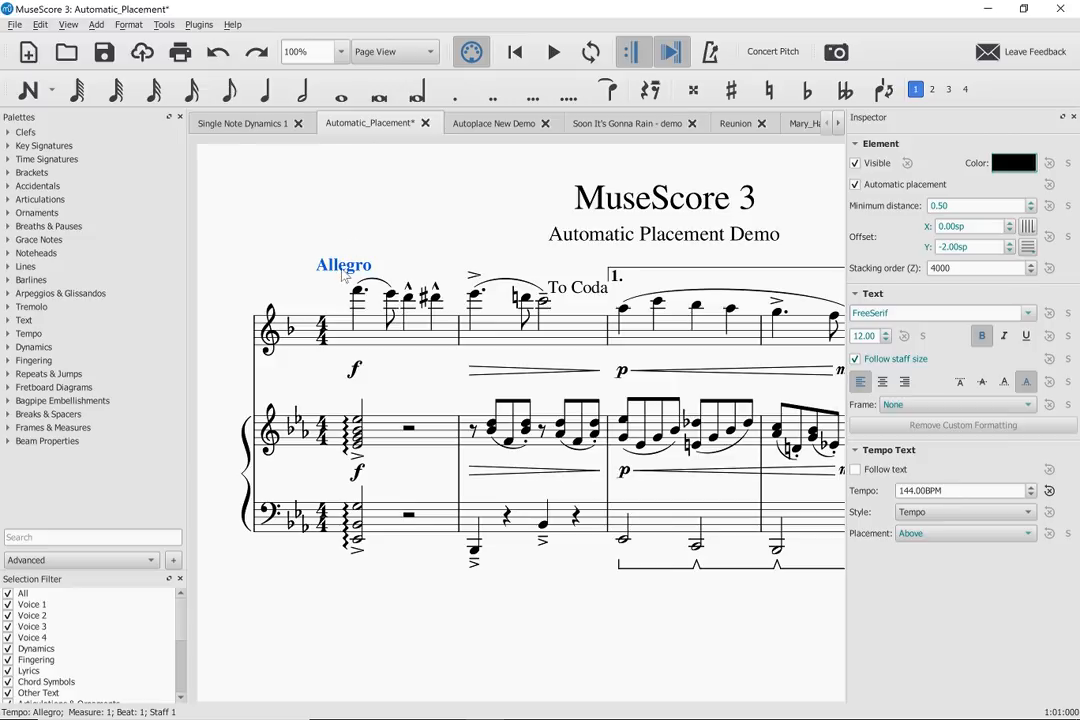
{"action": "key", "text": "Down"}
{"action": "key", "text": "Down"}
{"action": "key", "text": "Down"}
{"action": "key", "text": "Down"}
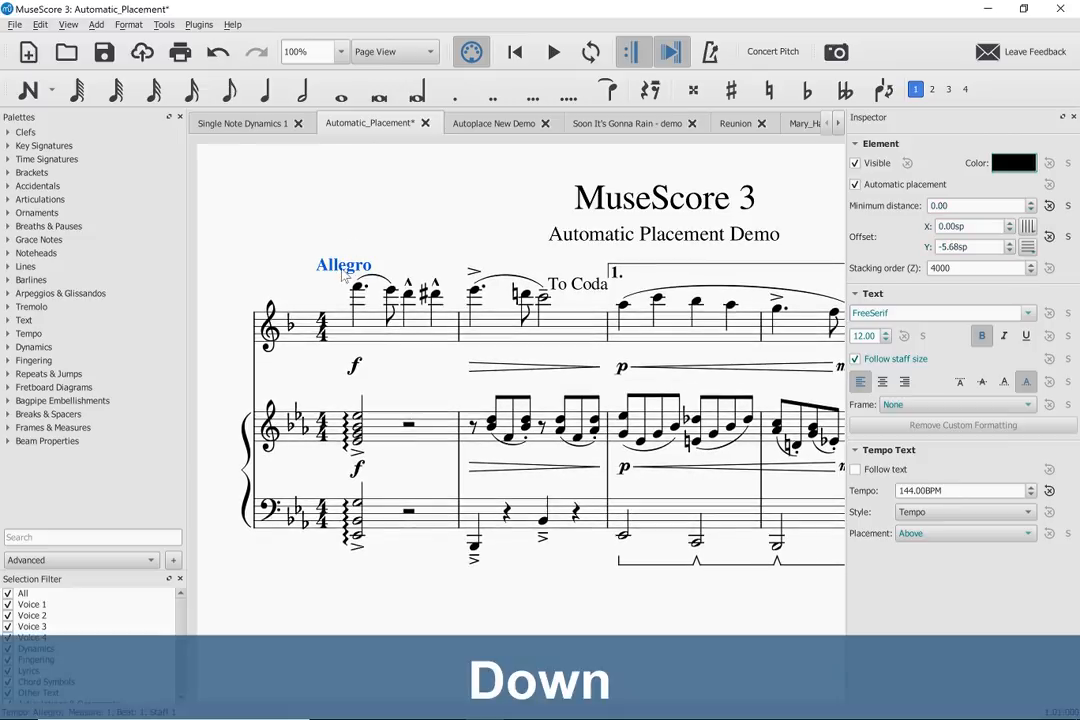
{"action": "key", "text": "Down"}
{"action": "key", "text": "Down"}
{"action": "key", "text": "Down"}
{"action": "key", "text": "Down"}
{"action": "key", "text": "Down"}
{"action": "key", "text": "Down"}
{"action": "key", "text": "Down"}
{"action": "key", "text": "Down"}
{"action": "key", "text": "Down"}
{"action": "key", "text": "Down"}
{"action": "key", "text": "Down"}
{"action": "key", "text": "Down"}
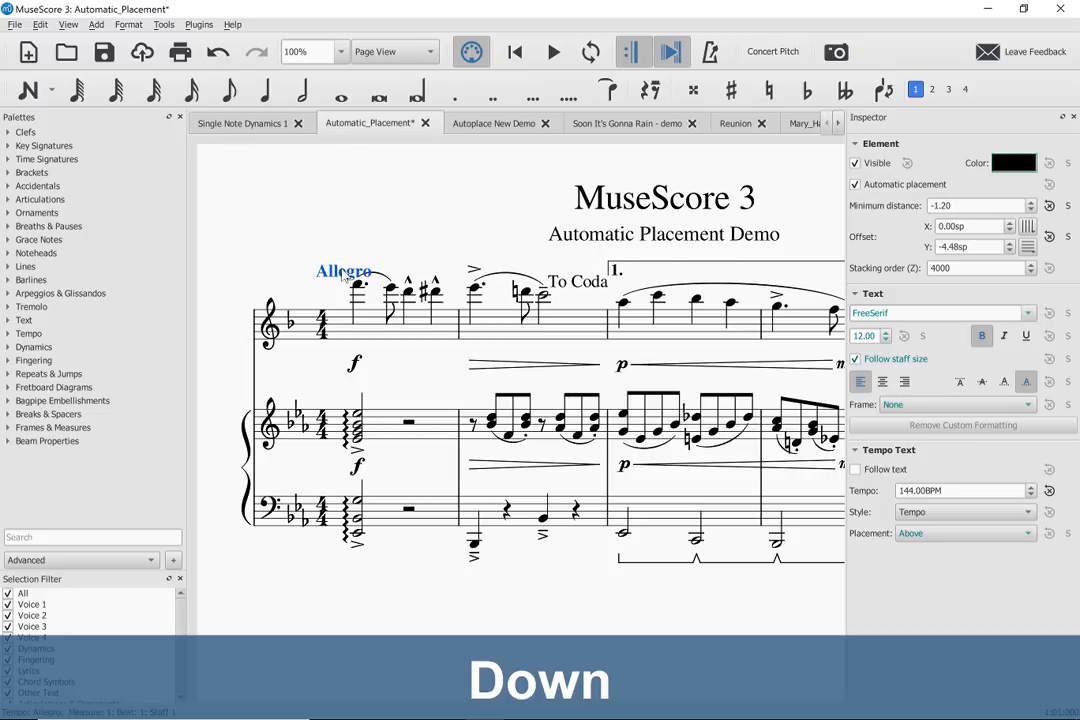
{"action": "key", "text": "ctrl+Down"}
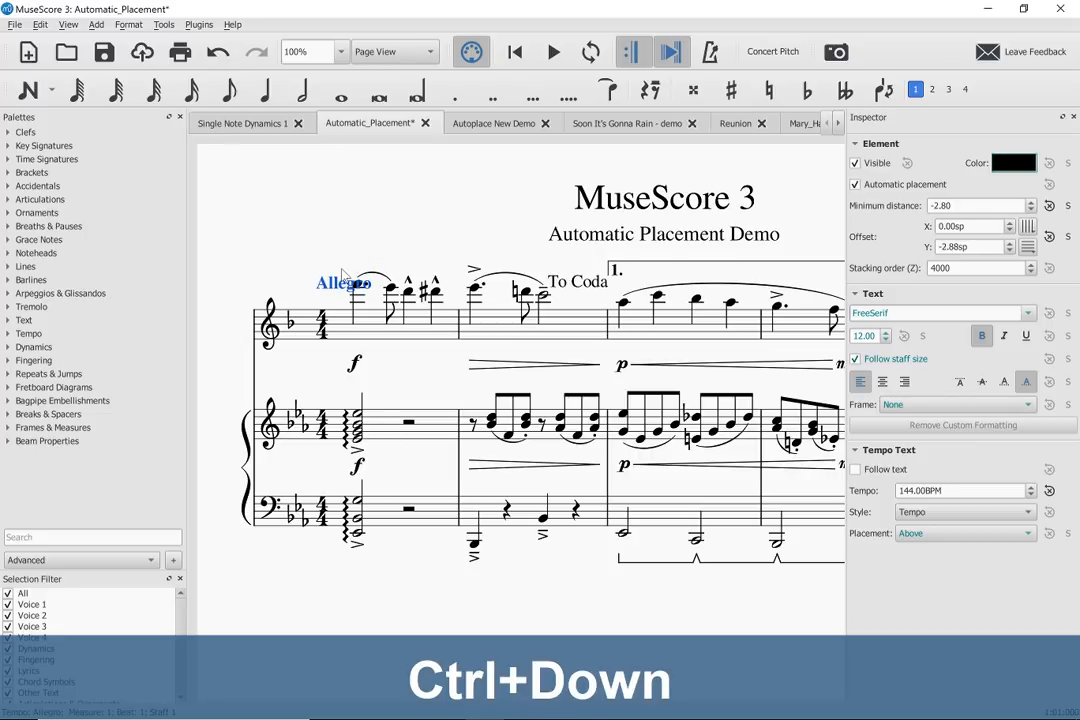
{"action": "key", "text": "ctrl+Down"}
{"action": "key", "text": "ctrl+Up"}
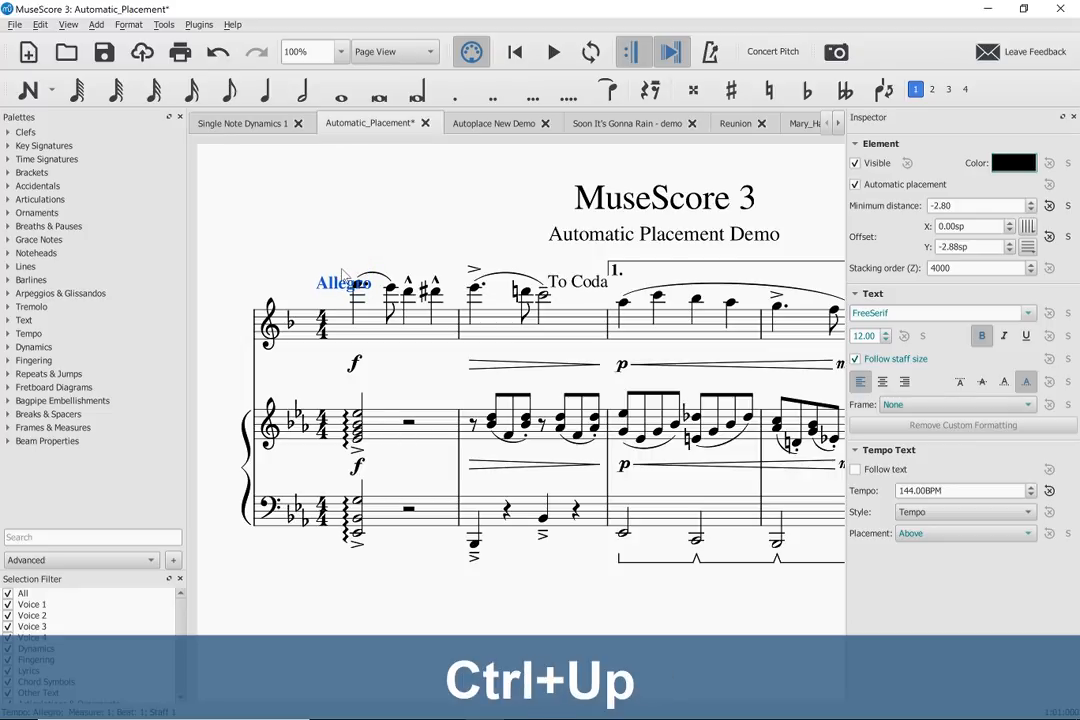
{"action": "key", "text": "ctrl+r"}
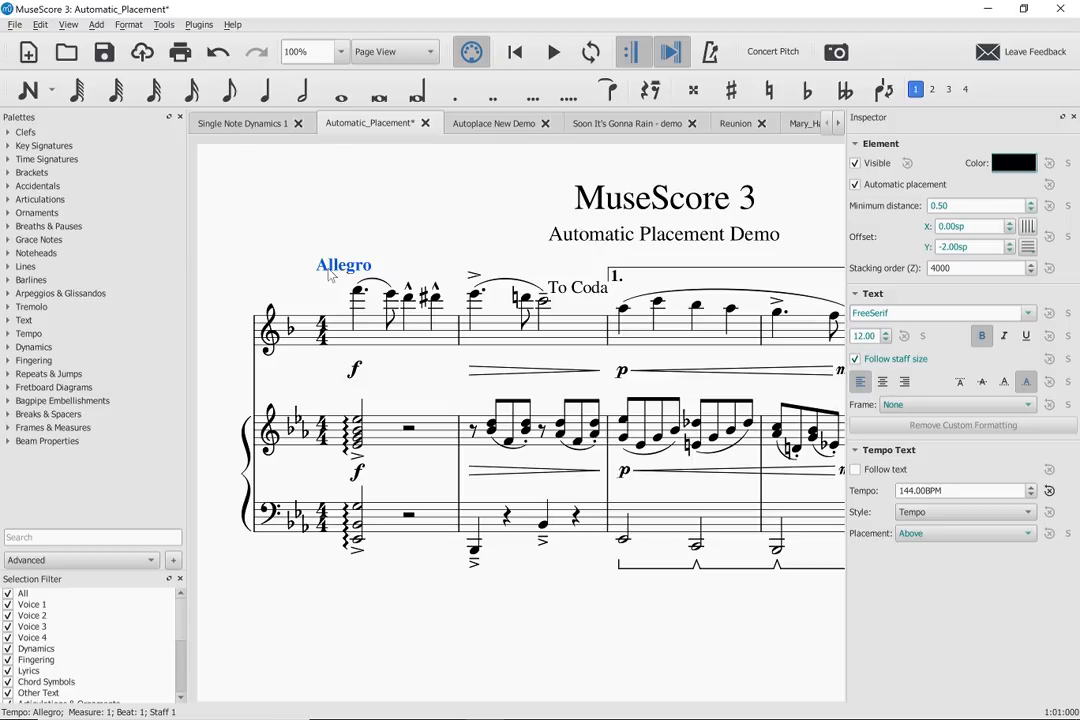
- Display the Autoplace New Demo score and move string numbers 1 and 2 to the left of the second chord, about -2.80sp horizontally
{"action": "left_click", "coordinate": [480, 124]}
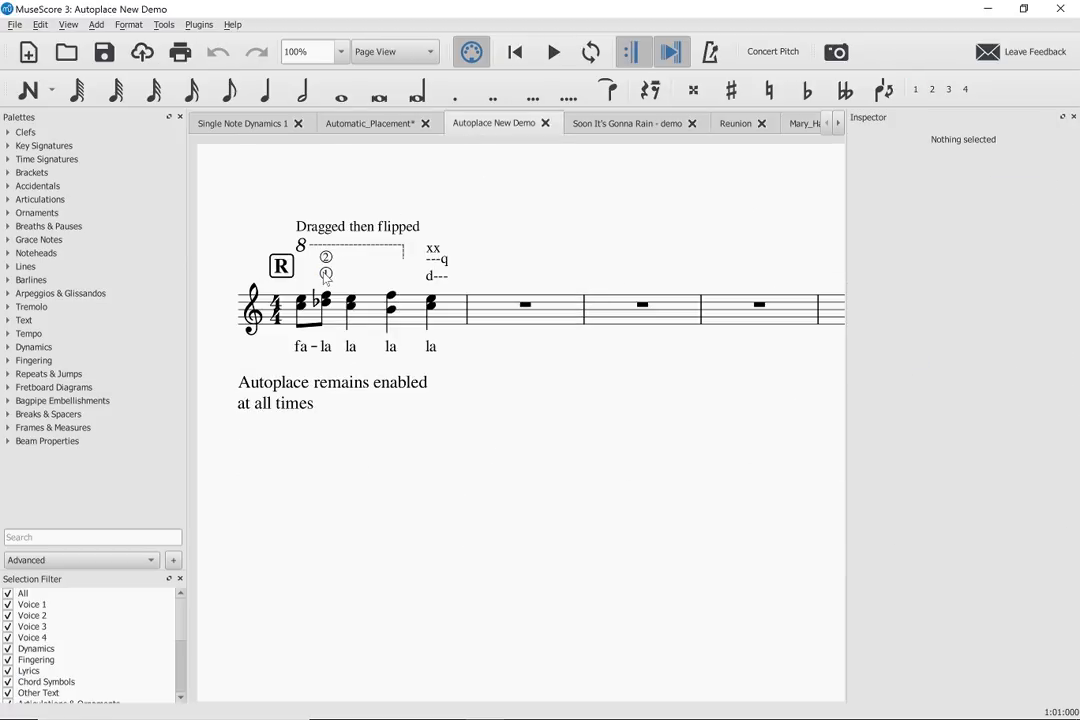
{"action": "left_click", "coordinate": [326, 274]}
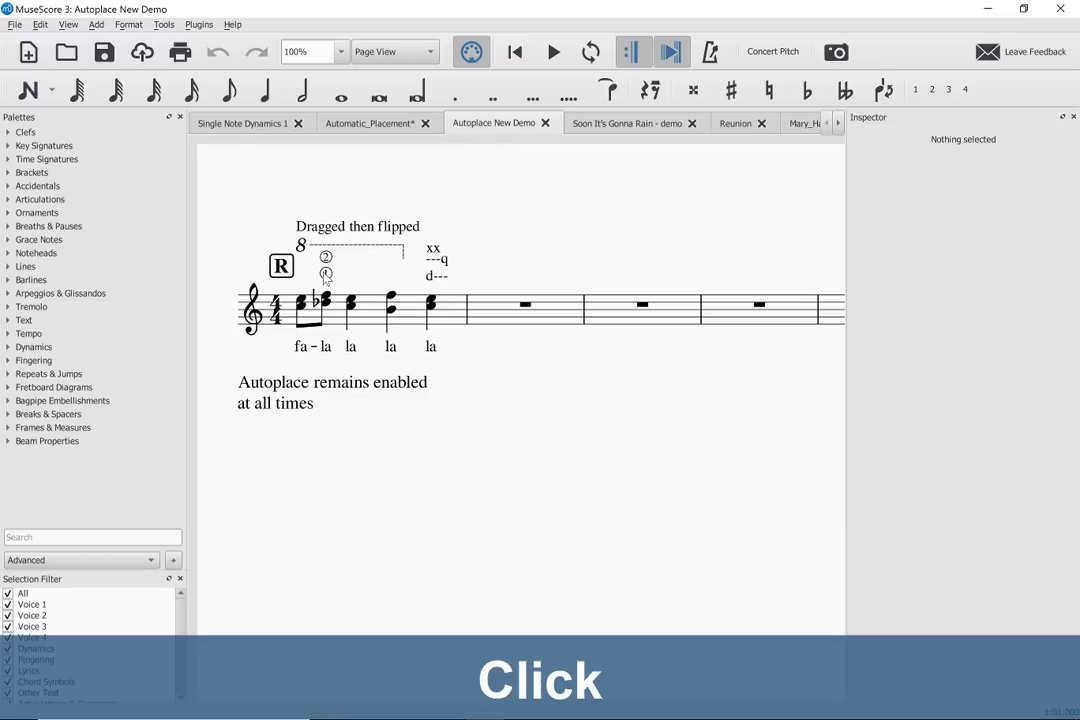
{"action": "left_click_drag", "start_coordinate": [326, 276], "coordinate": [306, 311]}
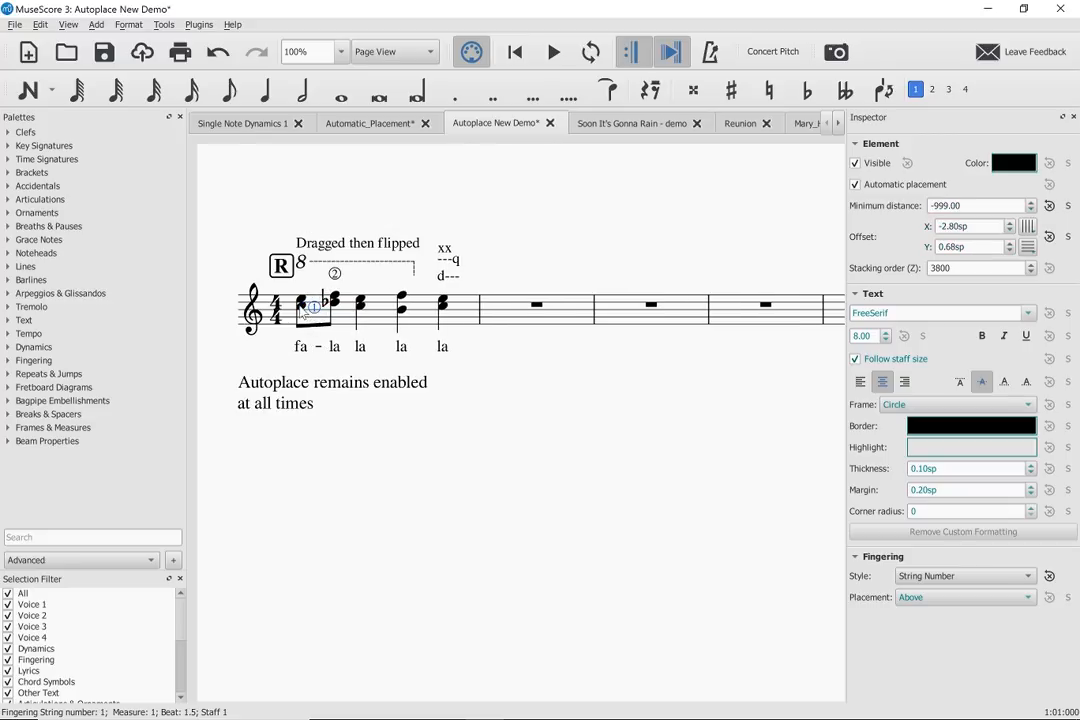
{"action": "mouse_move", "coordinate": [314, 308]}
{"action": "left_mouse_down"}
{"action": "mouse_move", "coordinate": [319, 277]}
{"action": "mouse_move", "coordinate": [308, 307]}
{"action": "left_mouse_up"}
{"action": "left_click", "coordinate": [314, 295]}
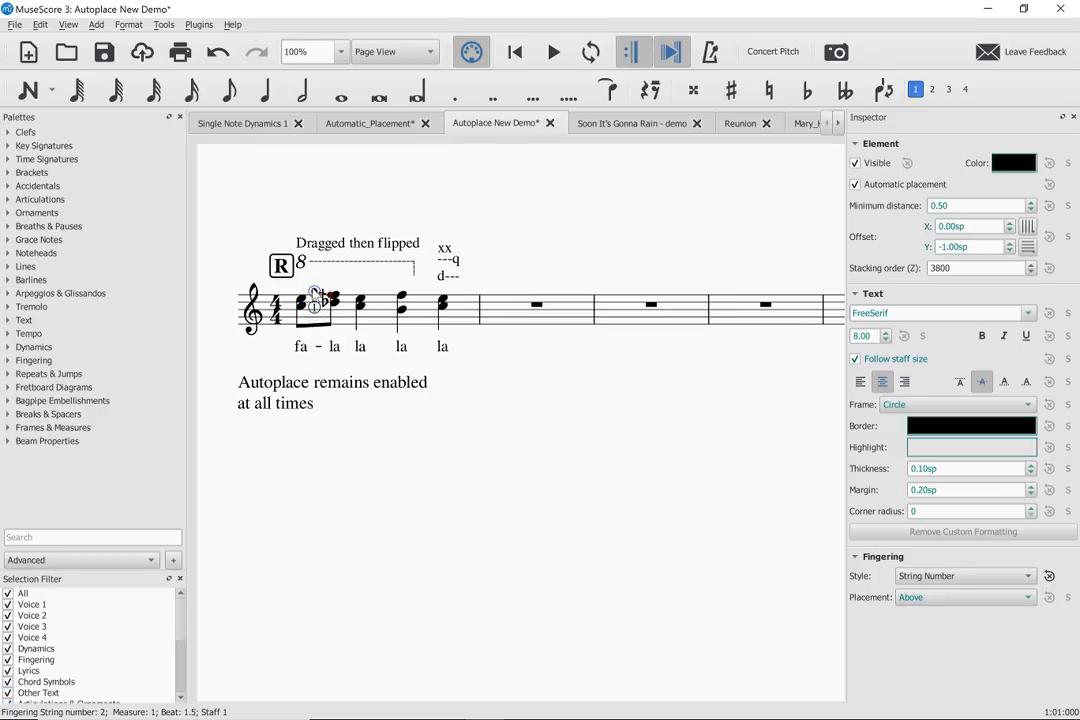
{"action": "left_click_drag", "start_coordinate": [314, 291], "coordinate": [314, 292]}
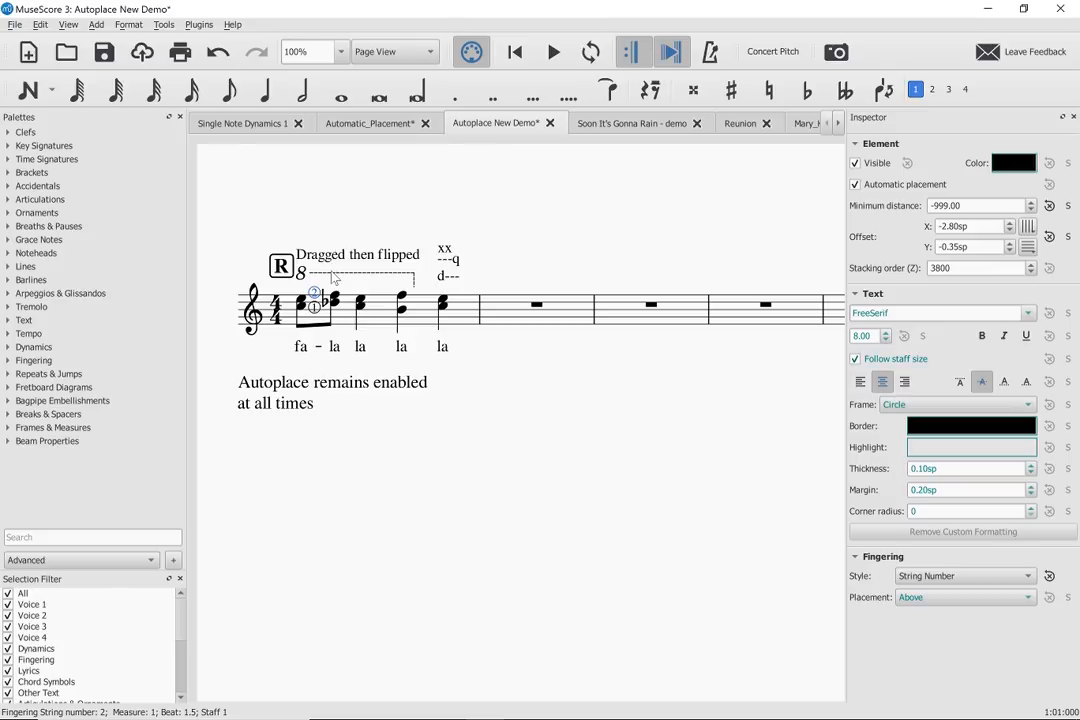
- Move the "Dragged then flipped" staff text onto the ottava line, below the staff, back above it, and finally below the lyrics
{"action": "left_click_drag", "start_coordinate": [336, 272], "coordinate": [345, 285]}
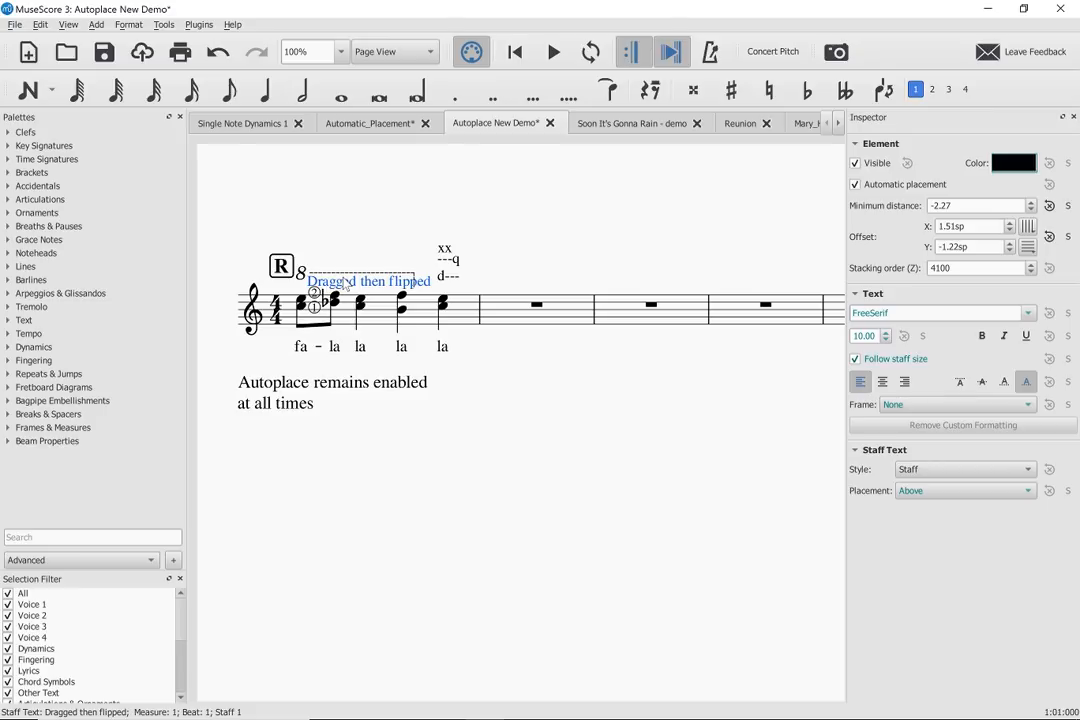
{"action": "left_click_drag", "start_coordinate": [345, 285], "coordinate": [331, 365]}
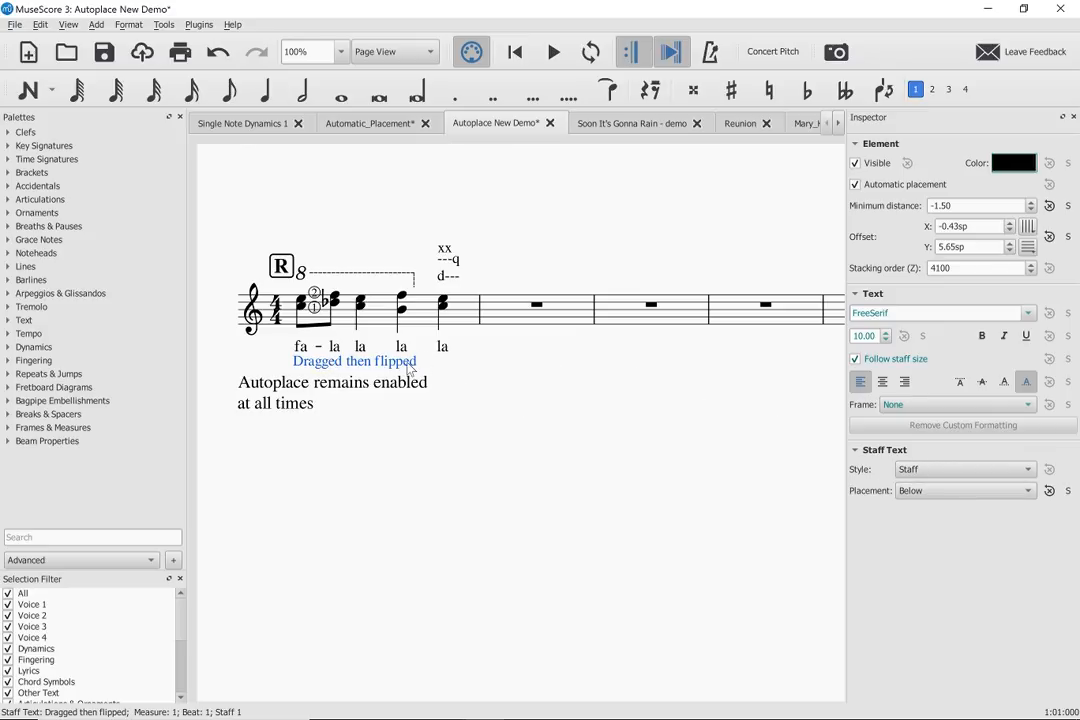
{"action": "left_click_drag", "start_coordinate": [409, 368], "coordinate": [401, 249]}
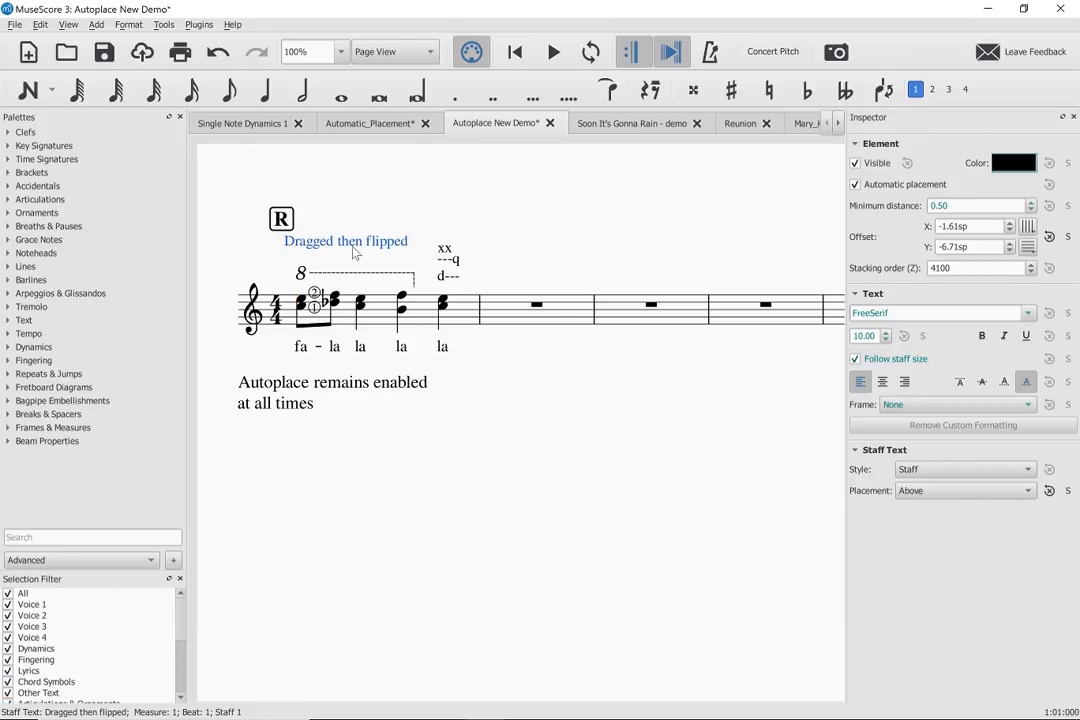
{"action": "left_click_drag", "start_coordinate": [351, 245], "coordinate": [320, 430]}
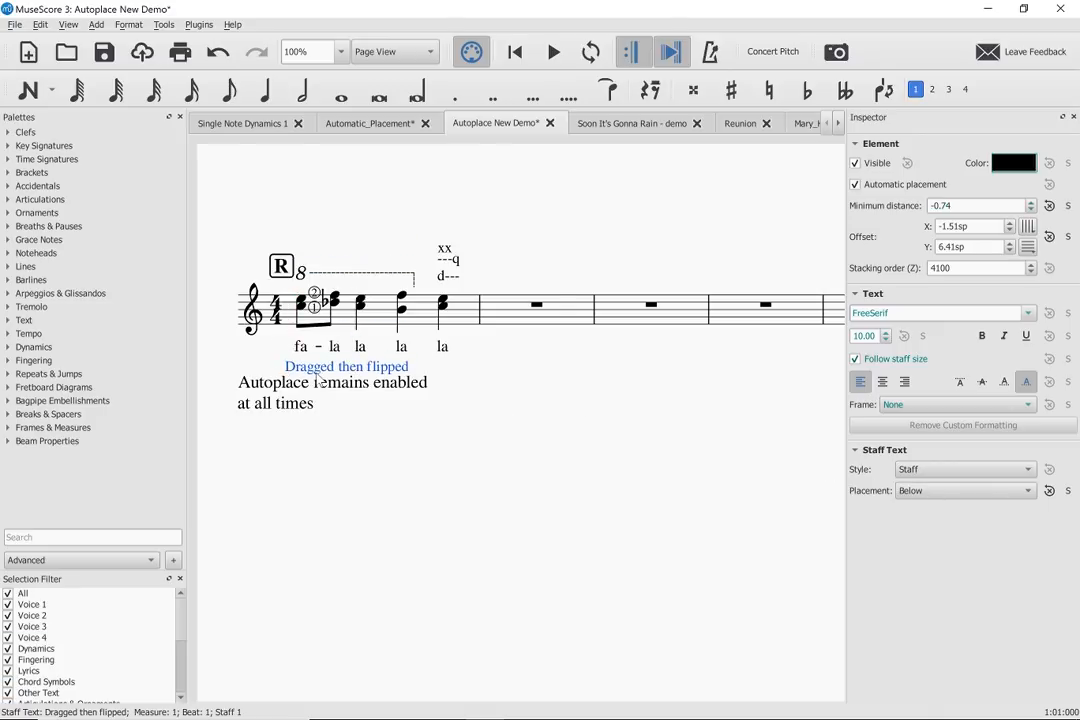
- Flip the "Dragged then flipped" text above and below the staff repeatedly, finishing with it below
{"action": "left_click", "coordinate": [315, 369]}
{"action": "key", "text": "x"}
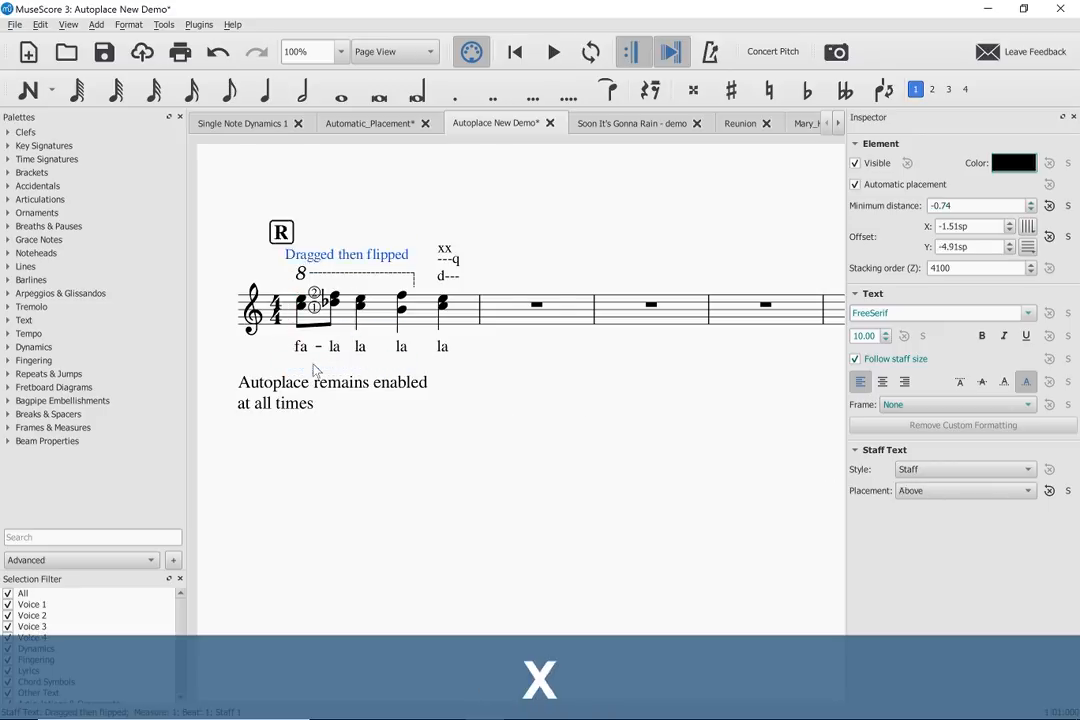
{"action": "key", "text": "x"}
{"action": "key", "text": "x"}
{"action": "key", "text": "x"}
{"action": "key", "text": "x"}
{"action": "key", "text": "x"}
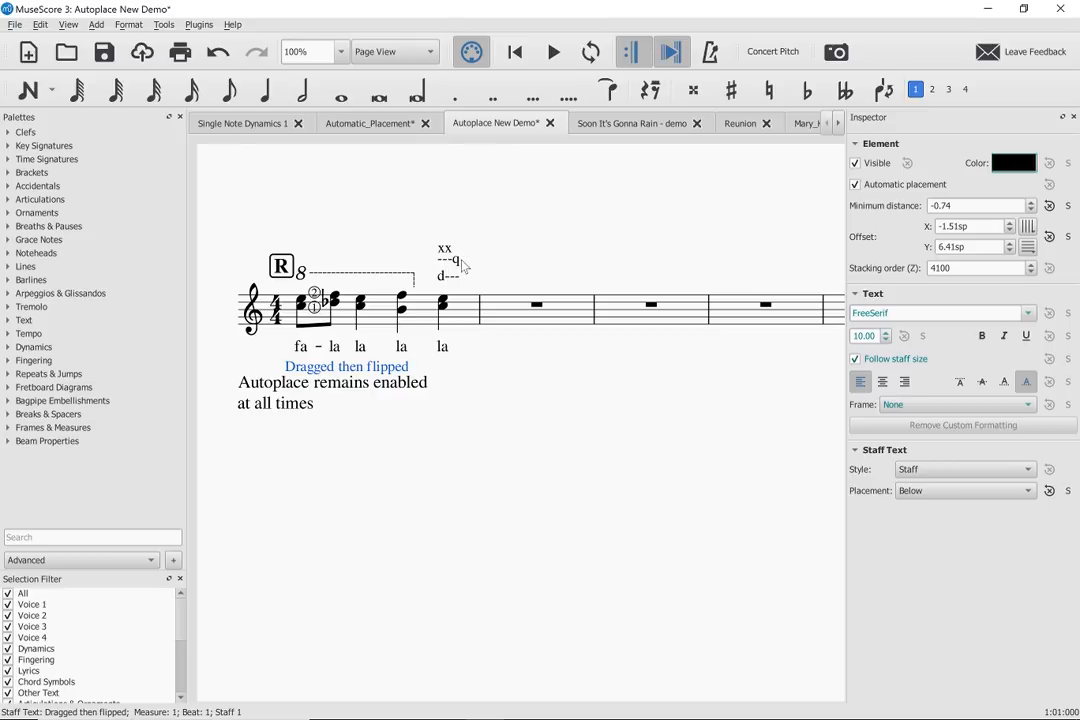
- Lower the "---q" text on beat 4 to overlap "d---", and try moving "d---" up before resetting its position
{"action": "left_click", "coordinate": [455, 263]}
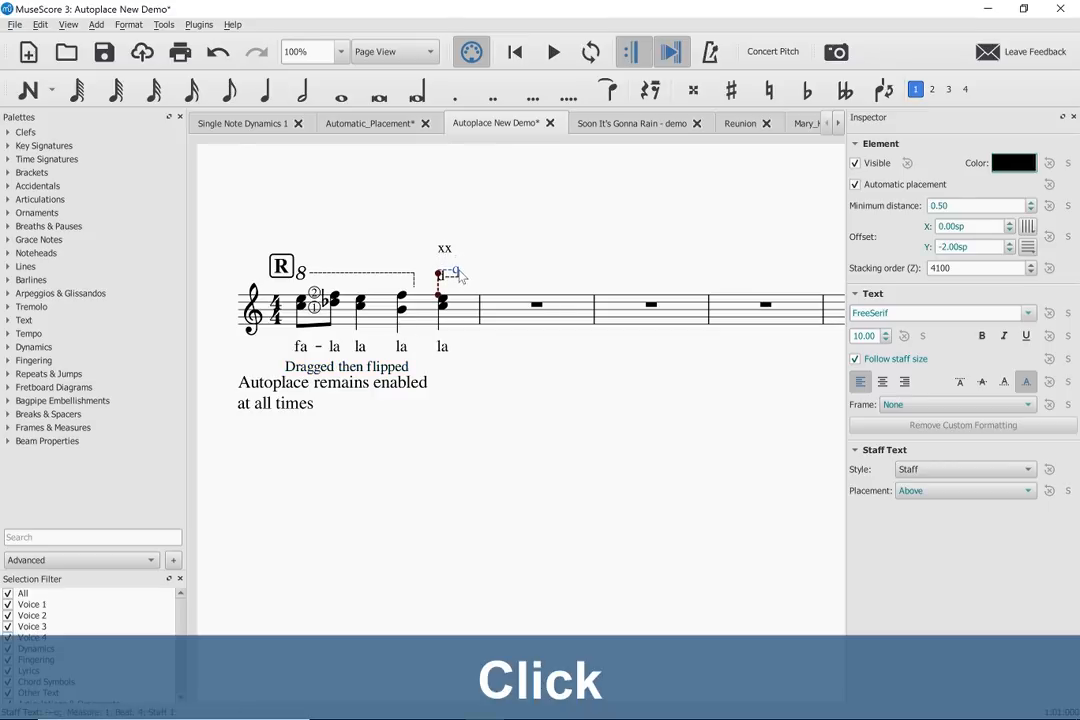
{"action": "left_click_drag", "start_coordinate": [460, 276], "coordinate": [457, 268]}
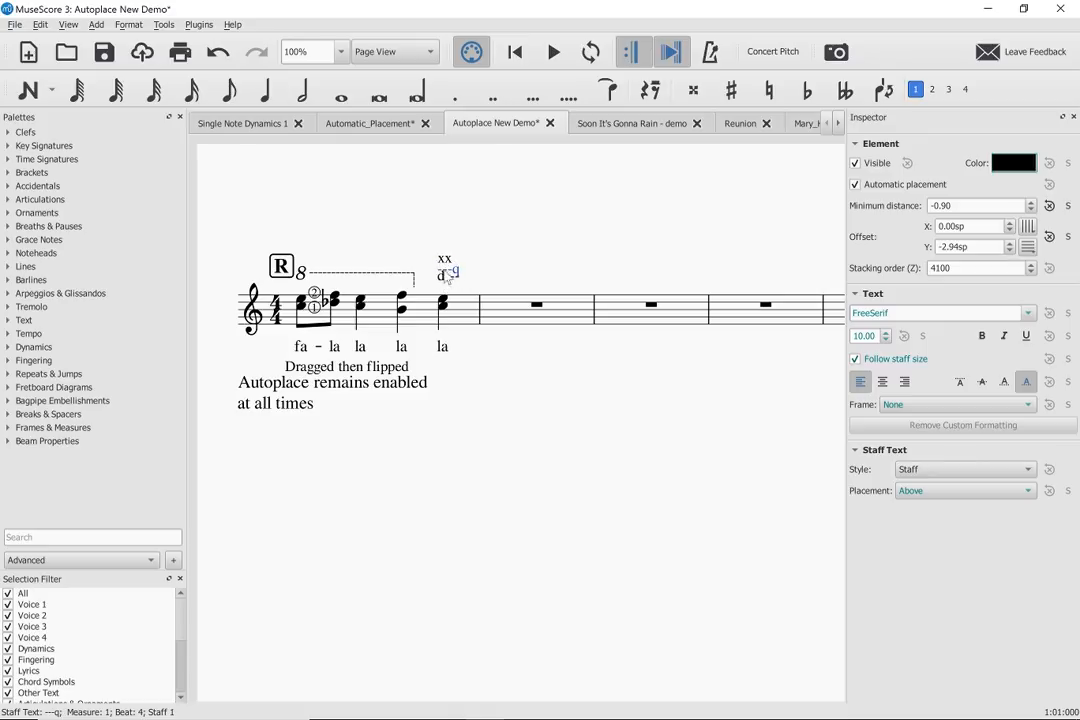
{"action": "left_click_drag", "start_coordinate": [441, 283], "coordinate": [441, 253]}
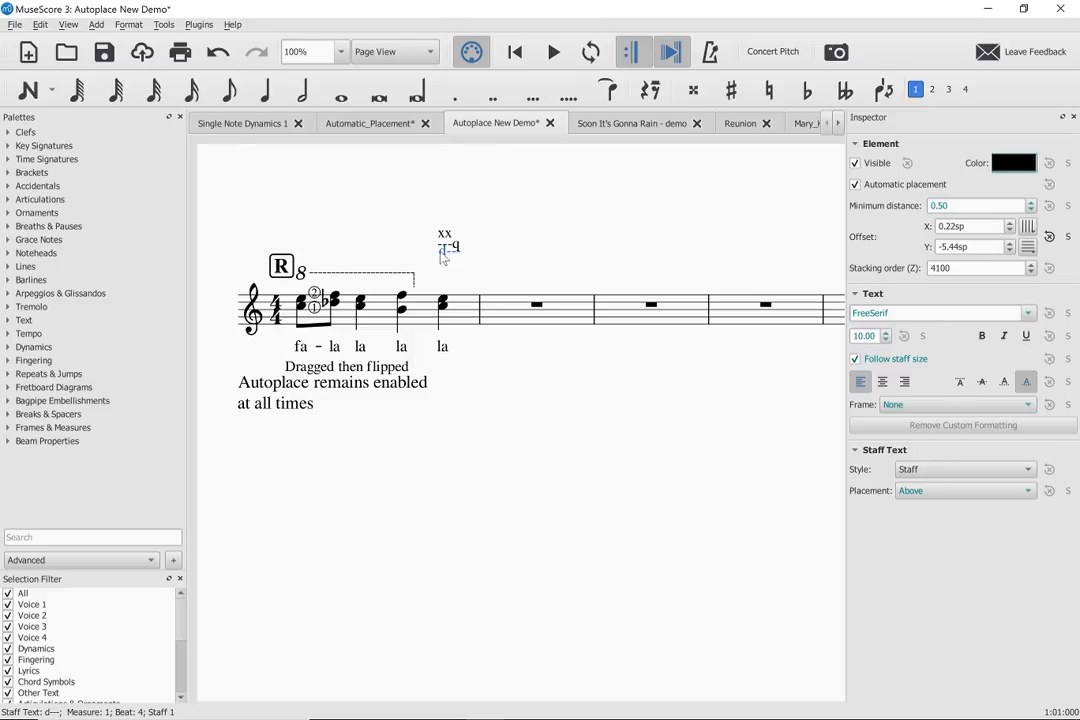
{"action": "key", "text": "ctrl+r"}
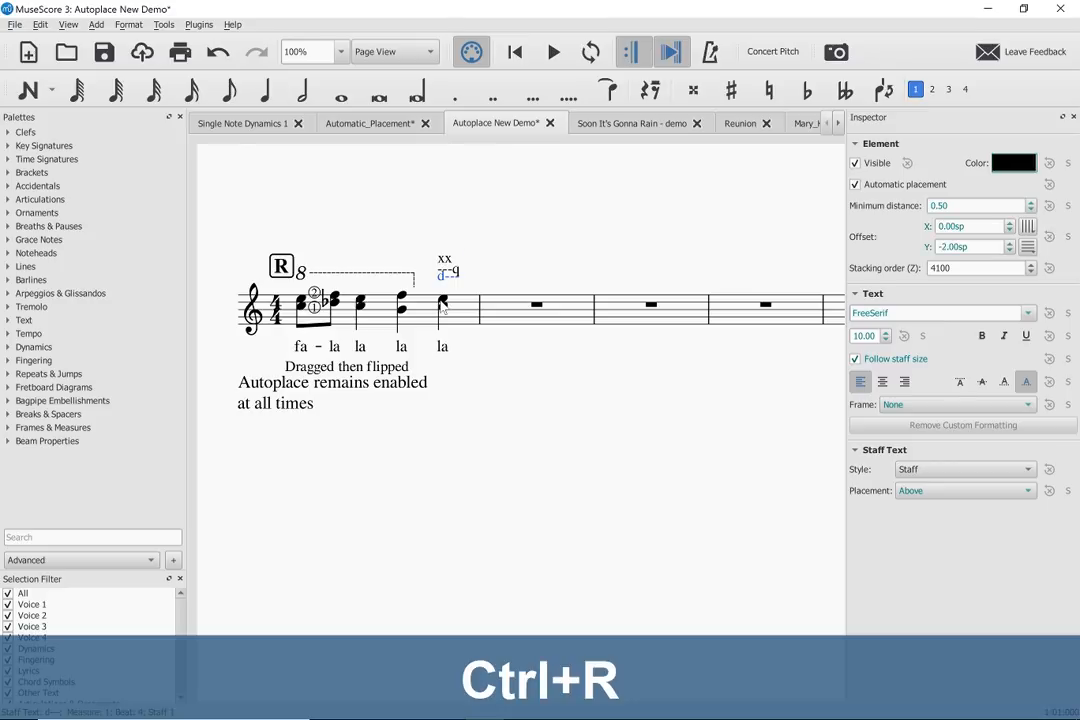
- Raise the top note of the beat 4 chord diatonically to F6
{"action": "left_click", "coordinate": [443, 302]}
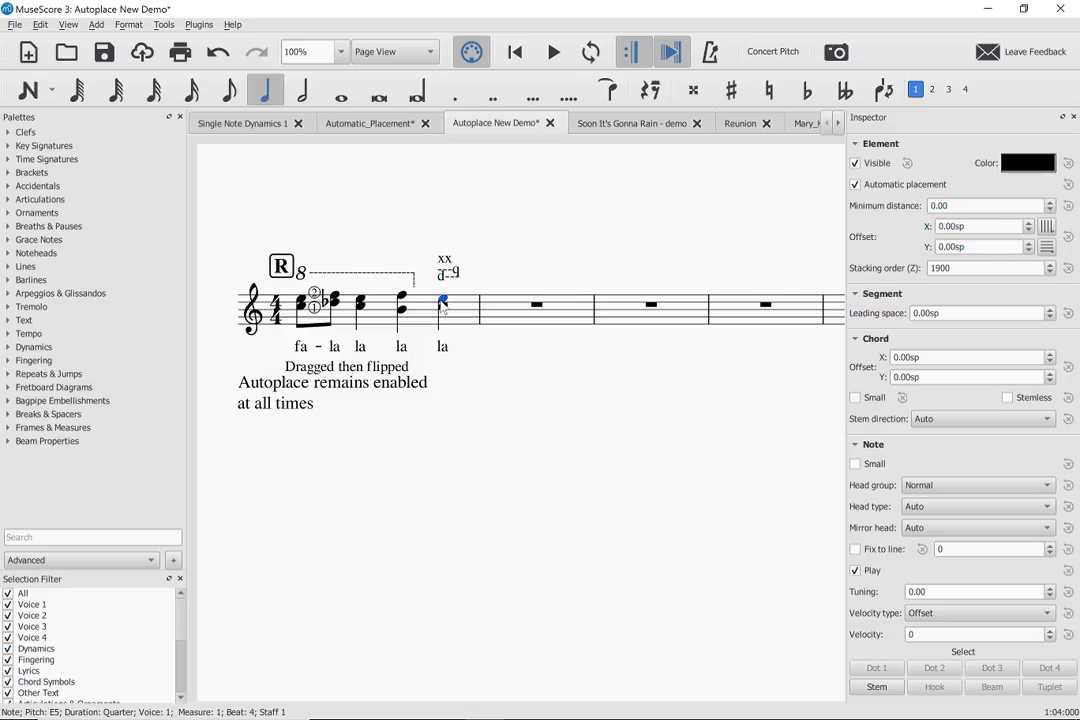
{"action": "key", "text": "shift+alt+Up"}
{"action": "key", "text": "shift+alt+Up"}
{"action": "key", "text": "shift+alt+Up"}
{"action": "key", "text": "shift+alt+Up"}
{"action": "key", "text": "shift+alt+Up"}
{"action": "key", "text": "shift+alt+Up"}
{"action": "key", "text": "shift+alt+Up"}
{"action": "key", "text": "shift+alt+Up"}
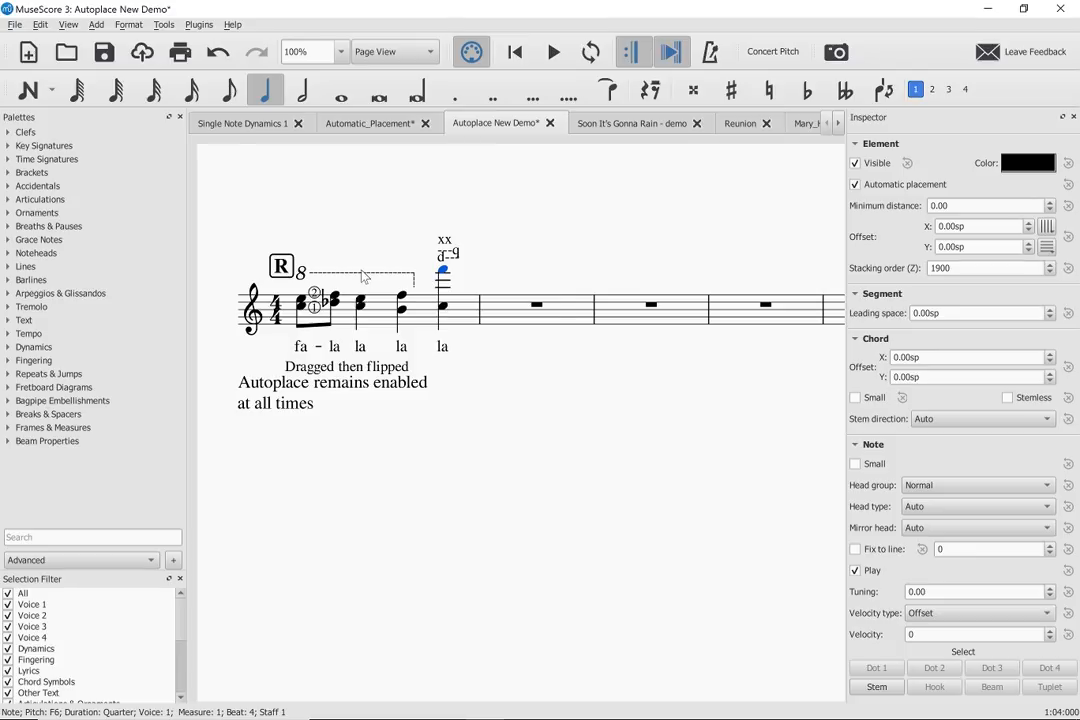
- Move the ottava line left and closer to the staff, and lower rehearsal mark R toward the first chord
{"action": "left_click_drag", "start_coordinate": [365, 277], "coordinate": [342, 288]}
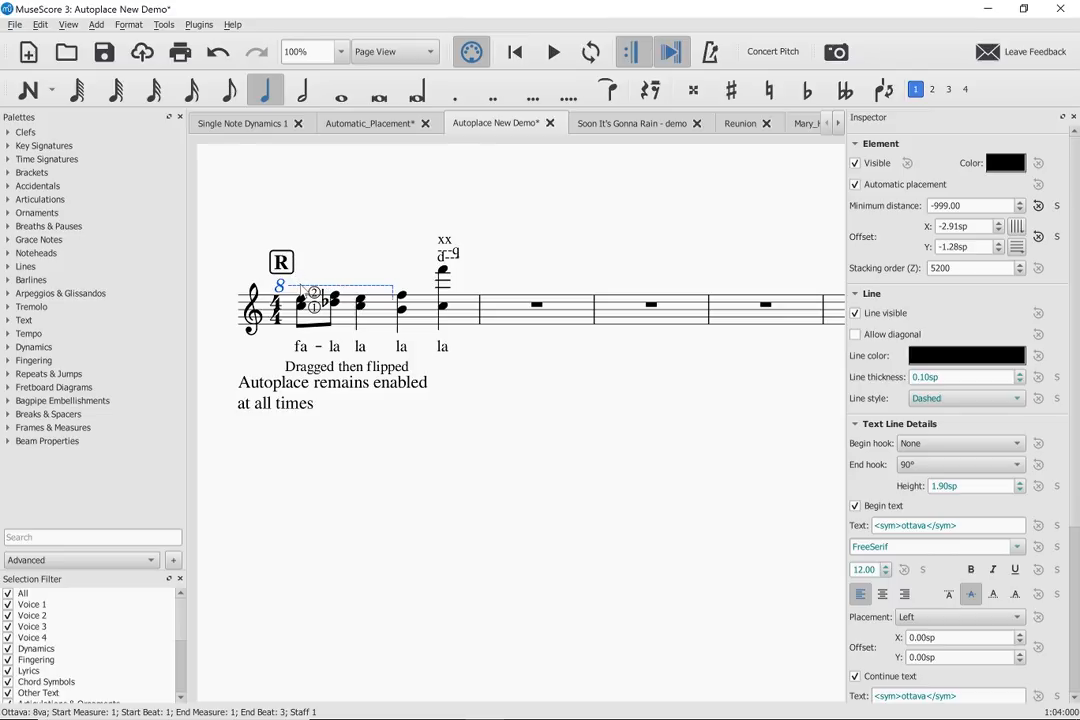
{"action": "mouse_move", "coordinate": [287, 290]}
{"action": "left_mouse_down"}
{"action": "mouse_move", "coordinate": [291, 260]}
{"action": "mouse_move", "coordinate": [279, 267]}
{"action": "mouse_move", "coordinate": [286, 287]}
{"action": "left_mouse_up"}
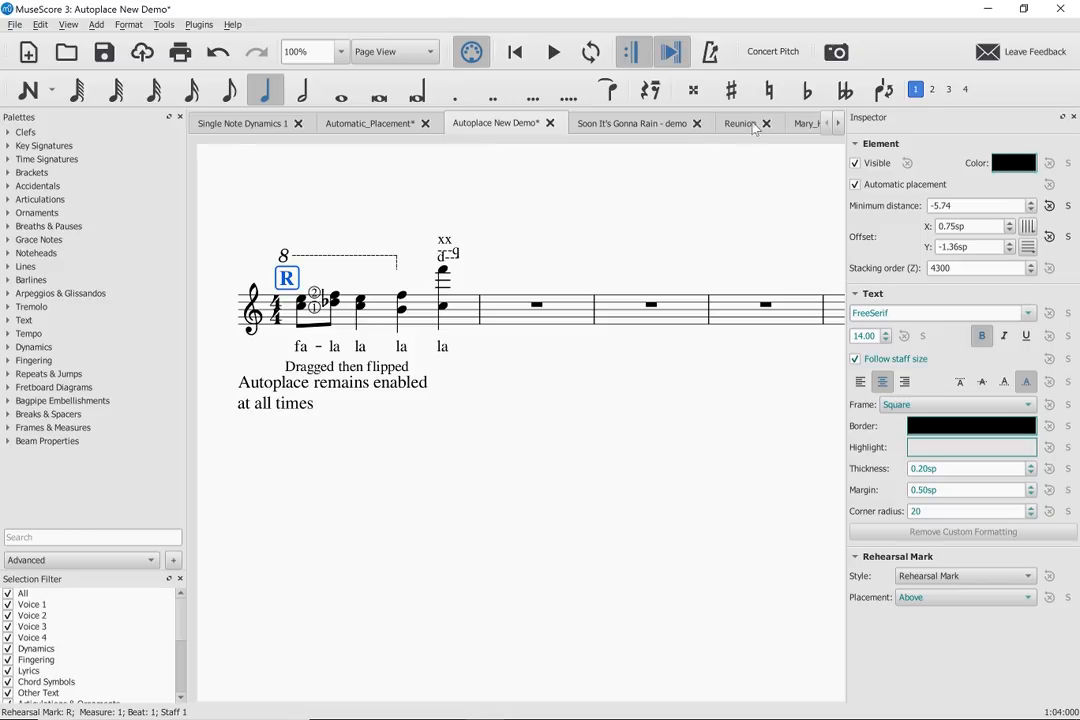
- Switch to the Reunion score and copy both staves from the first full measure through the last measure before the 3/4 change
{"action": "left_click", "coordinate": [741, 123]}
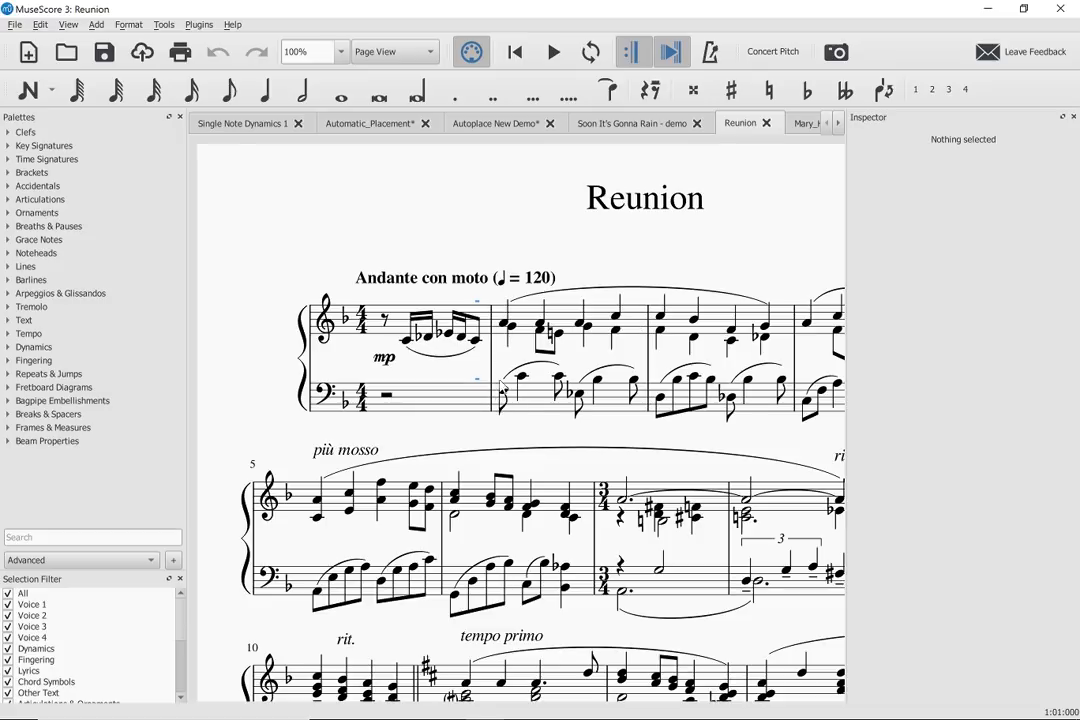
{"action": "left_click", "coordinate": [558, 320]}
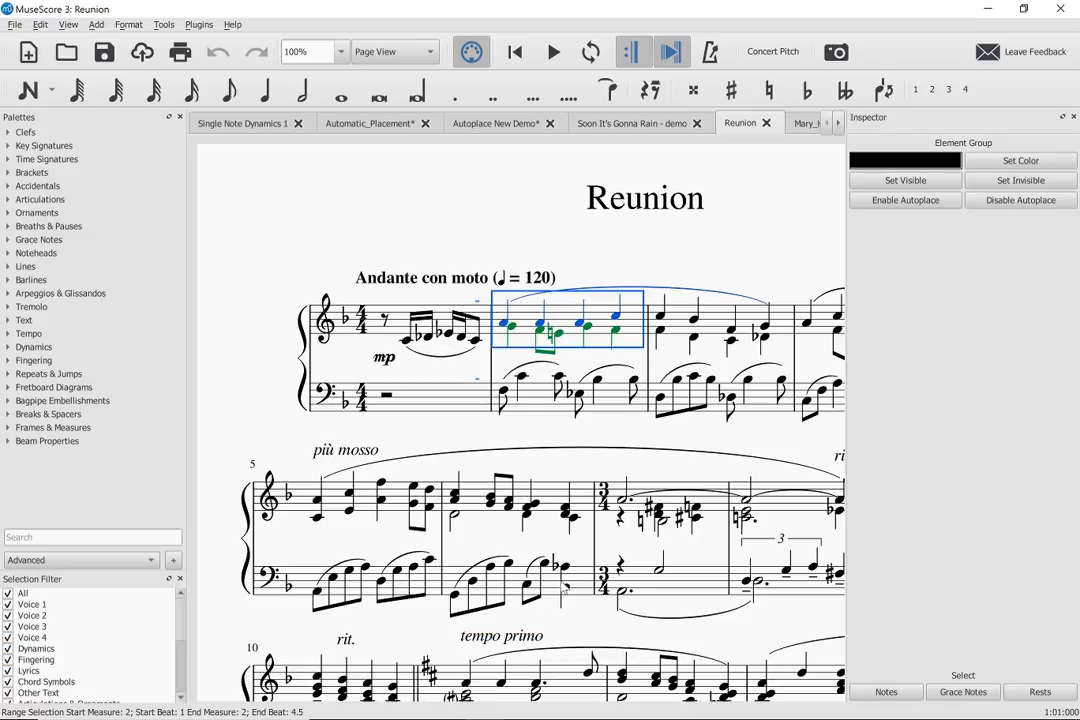
{"action": "left_click", "coordinate": [583, 584], "text": "shift"}
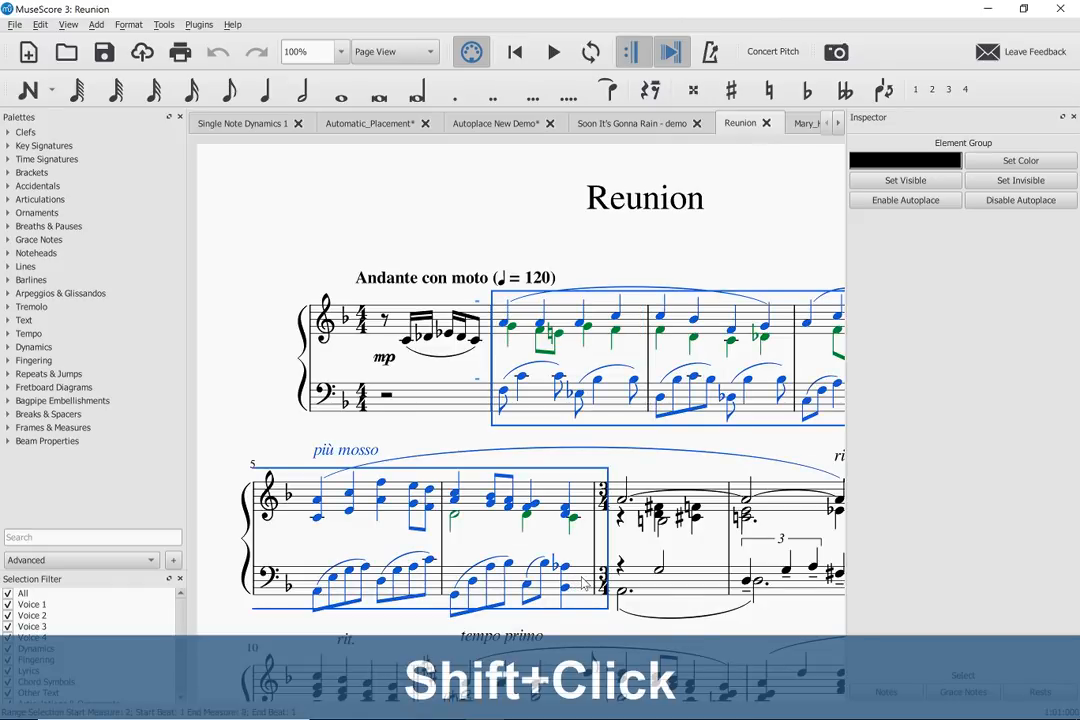
{"action": "key", "text": "ctrl+c"}
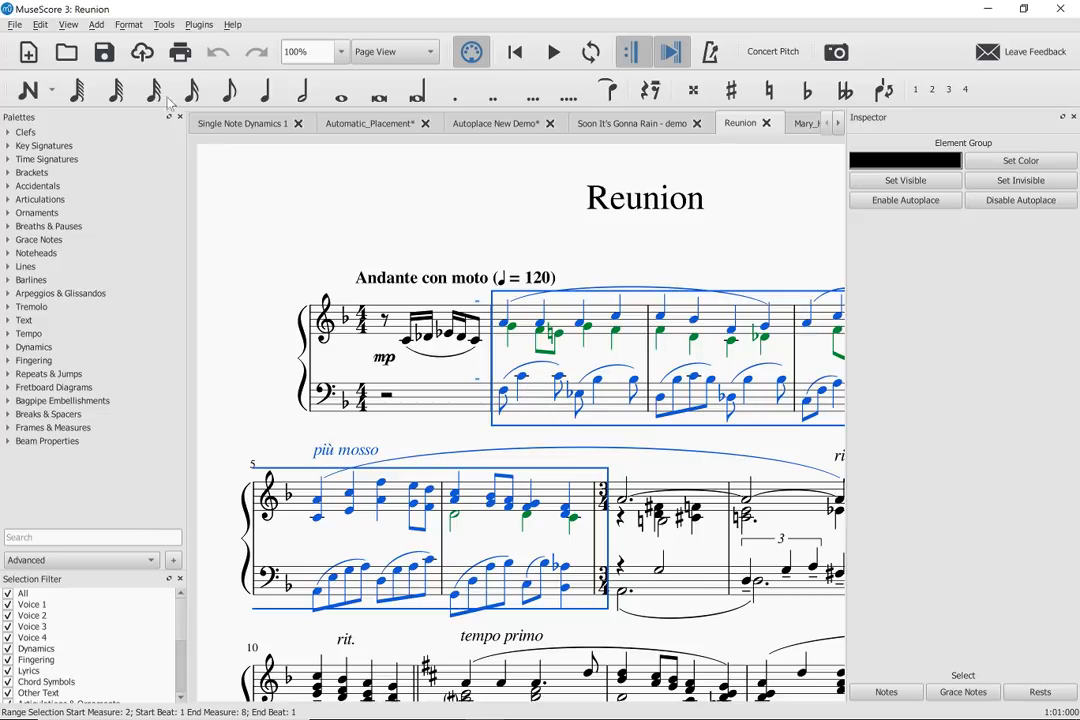
- Try pasting the copied passage over itself at half duration, and undo the paste
{"action": "left_click", "coordinate": [42, 27]}
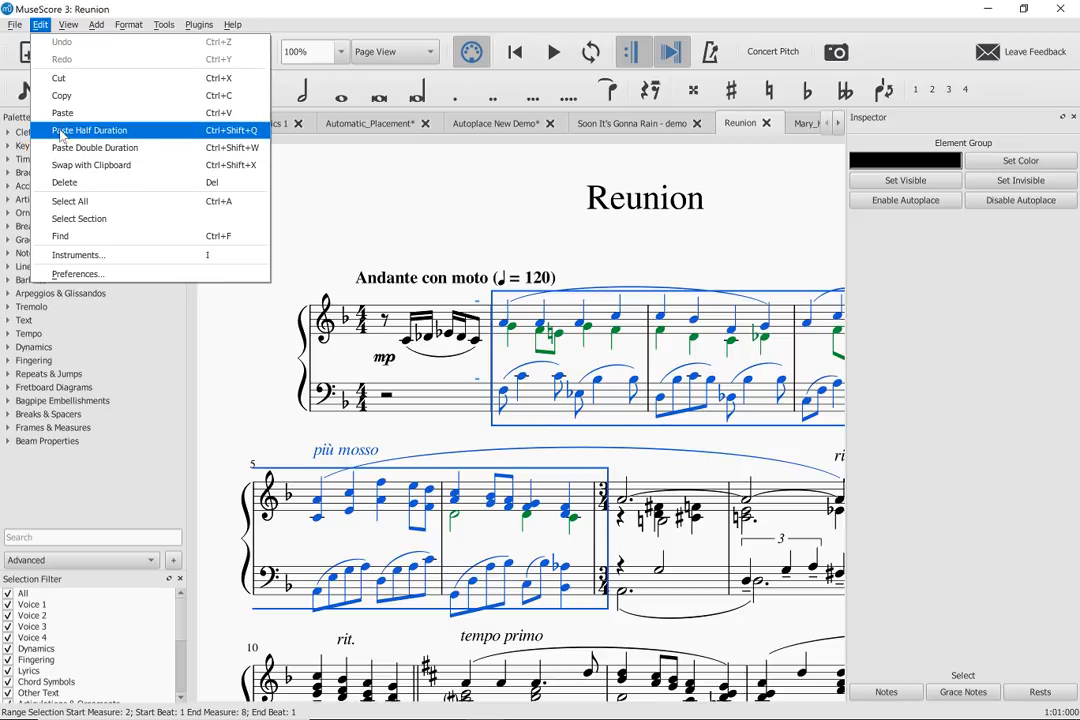
{"action": "left_click", "coordinate": [61, 136]}
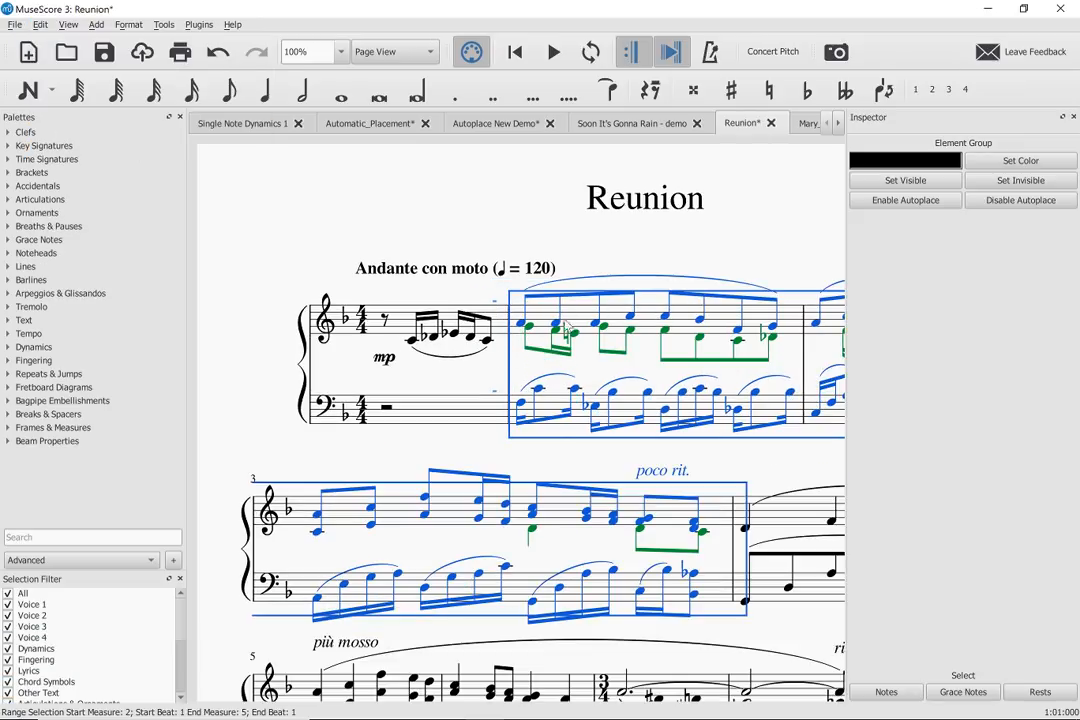
{"action": "key", "text": "ctrl+z"}
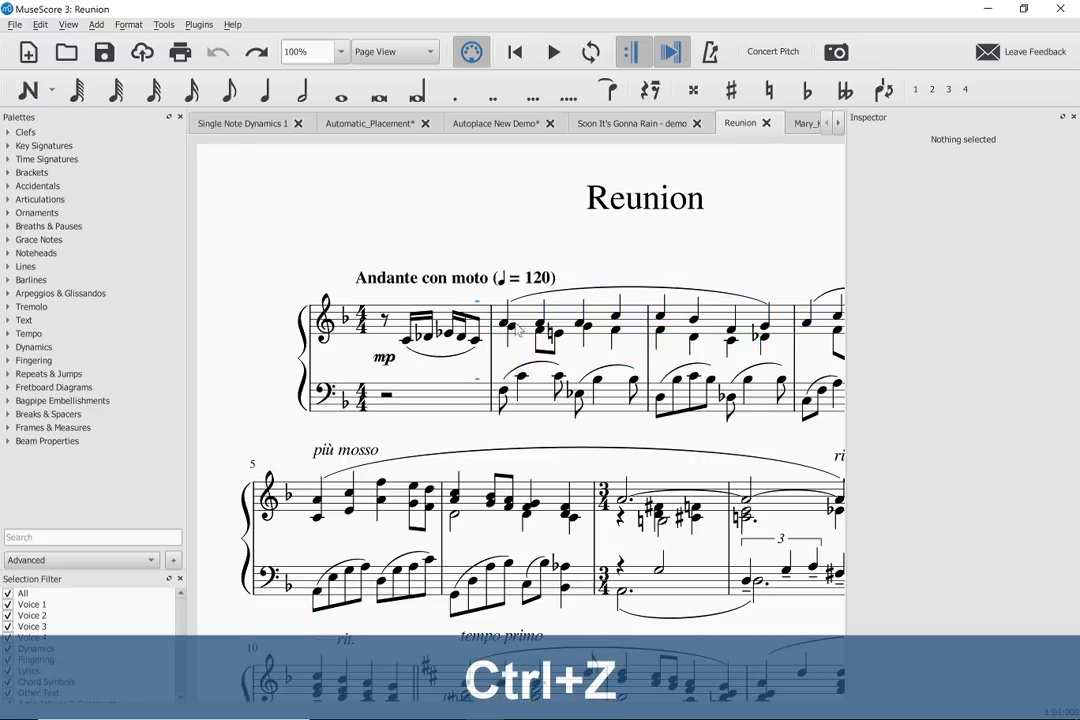
- Play the original music from the first note of the first full measure for about two measures
{"action": "left_click", "coordinate": [506, 326]}
{"action": "key", "text": "space"}
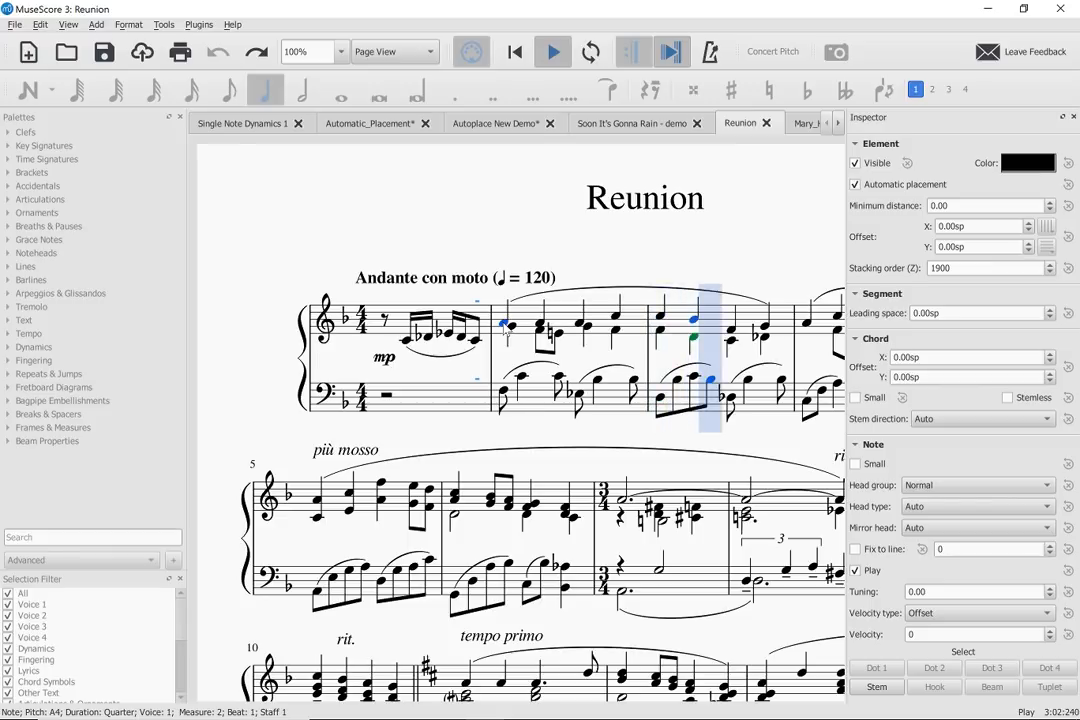
{"action": "key", "text": "space"}
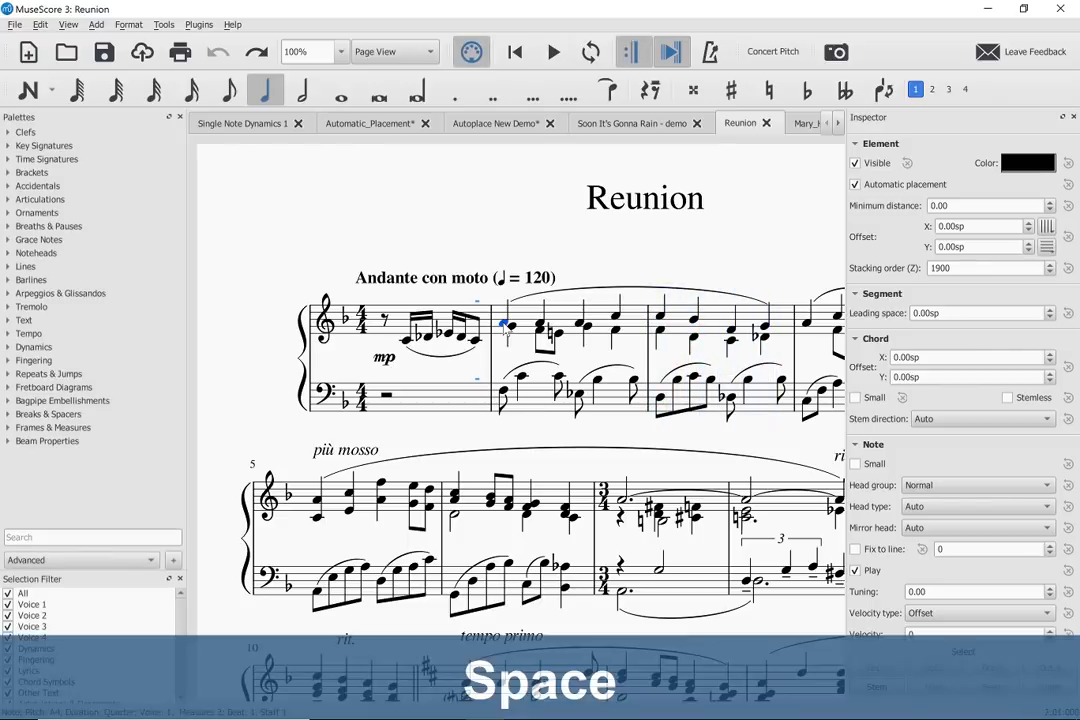
- Copy the first two full measures on both staves and paste them over themselves at half duration
{"action": "left_click", "coordinate": [533, 312]}
{"action": "left_click", "coordinate": [758, 404], "text": "shift"}
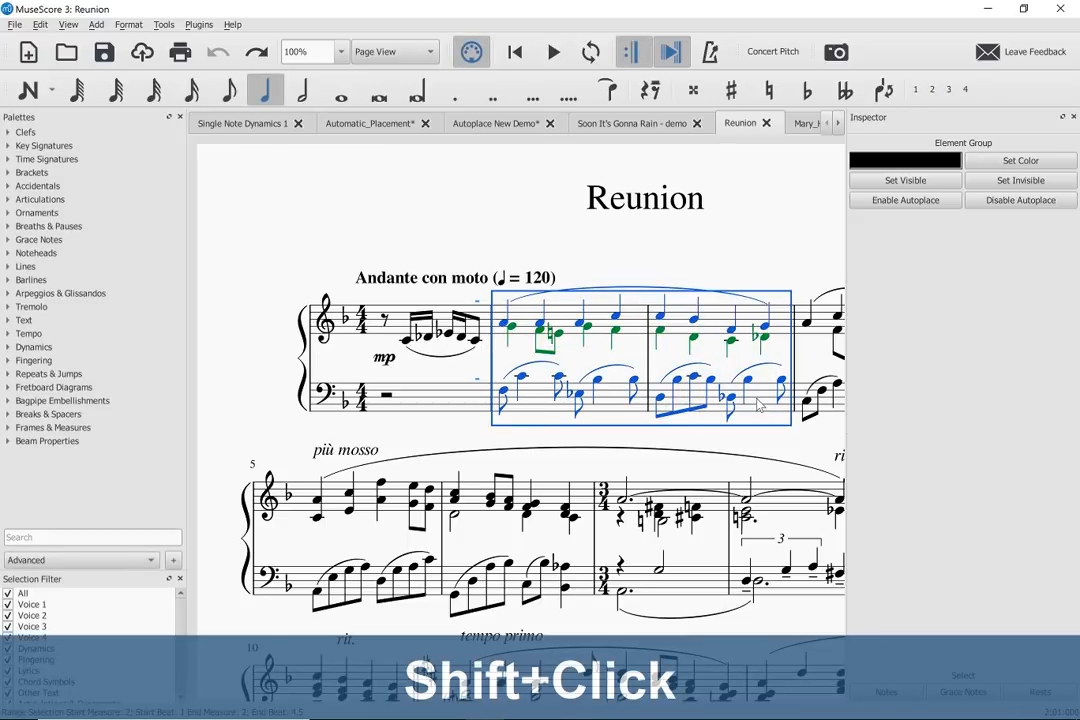
{"action": "key", "text": "ctrl+c"}
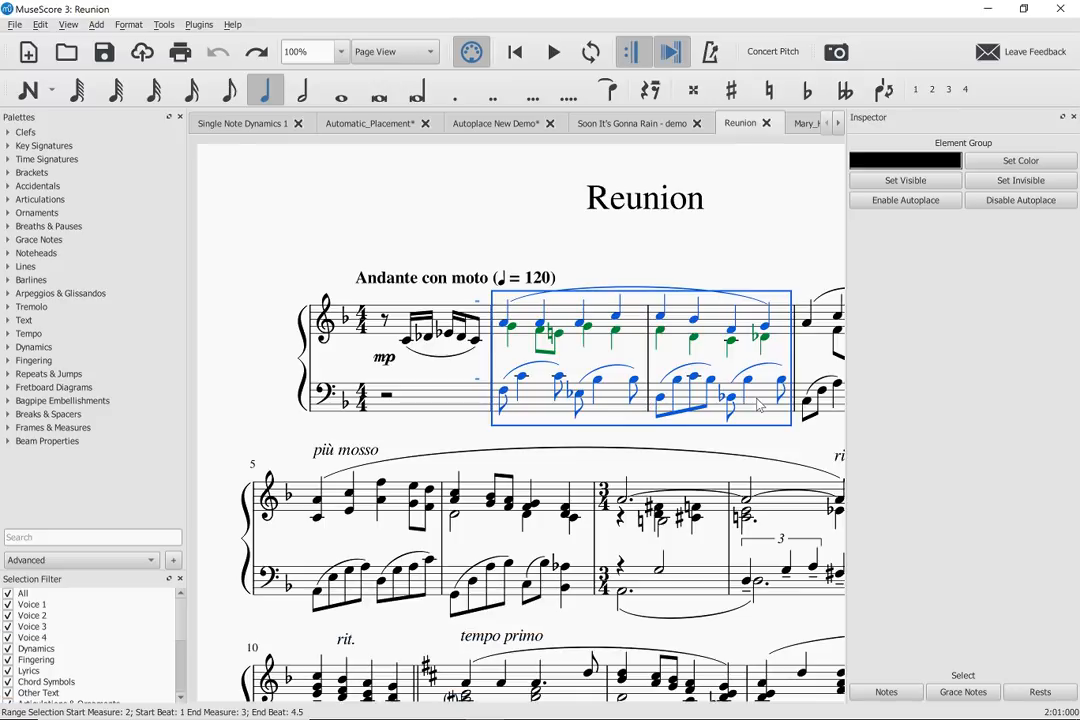
{"action": "key", "text": "ctrl+shift+q"}
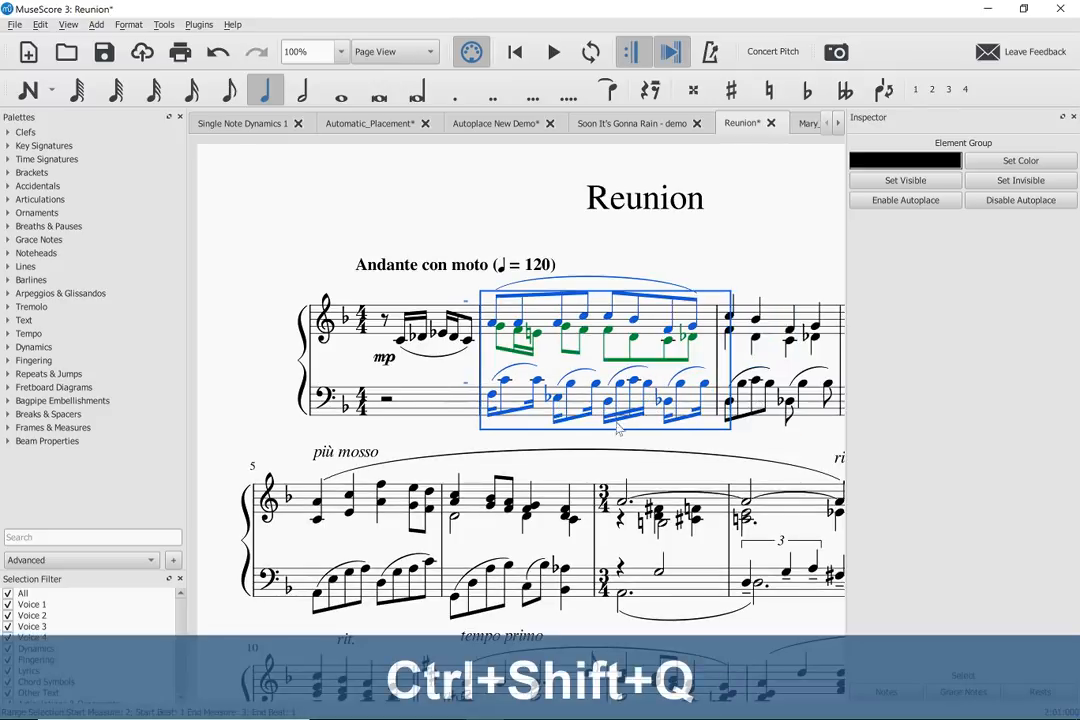
- Play back the half-duration passage from its first bass note, and undo the paste
{"action": "left_click", "coordinate": [493, 399]}
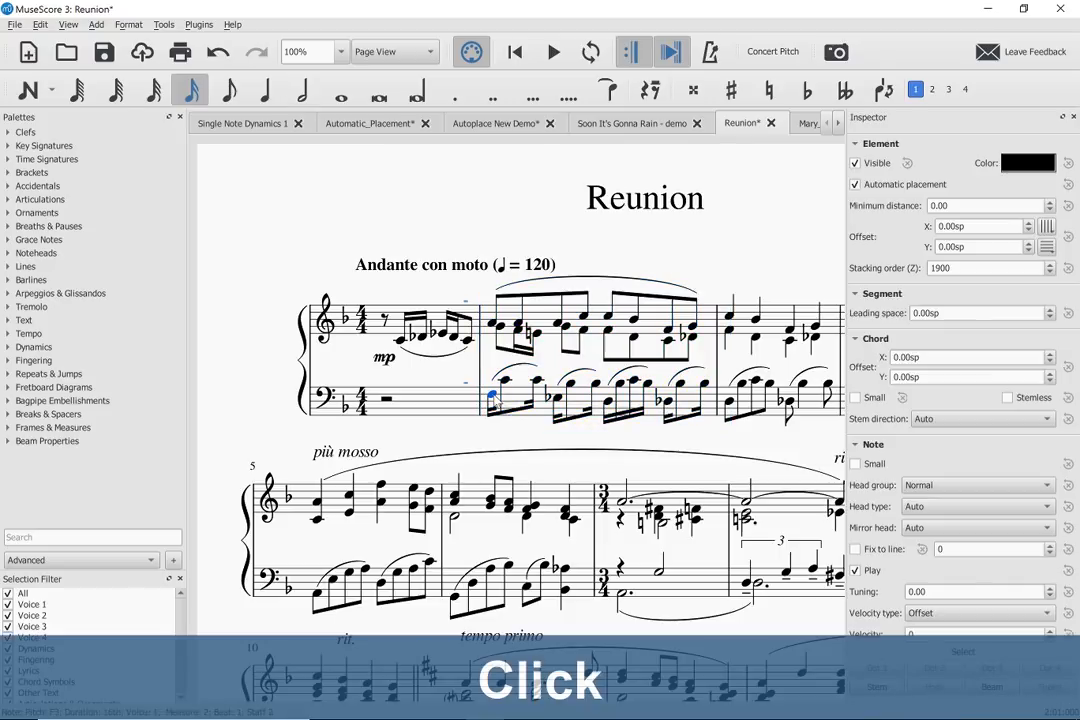
{"action": "key", "text": "space"}
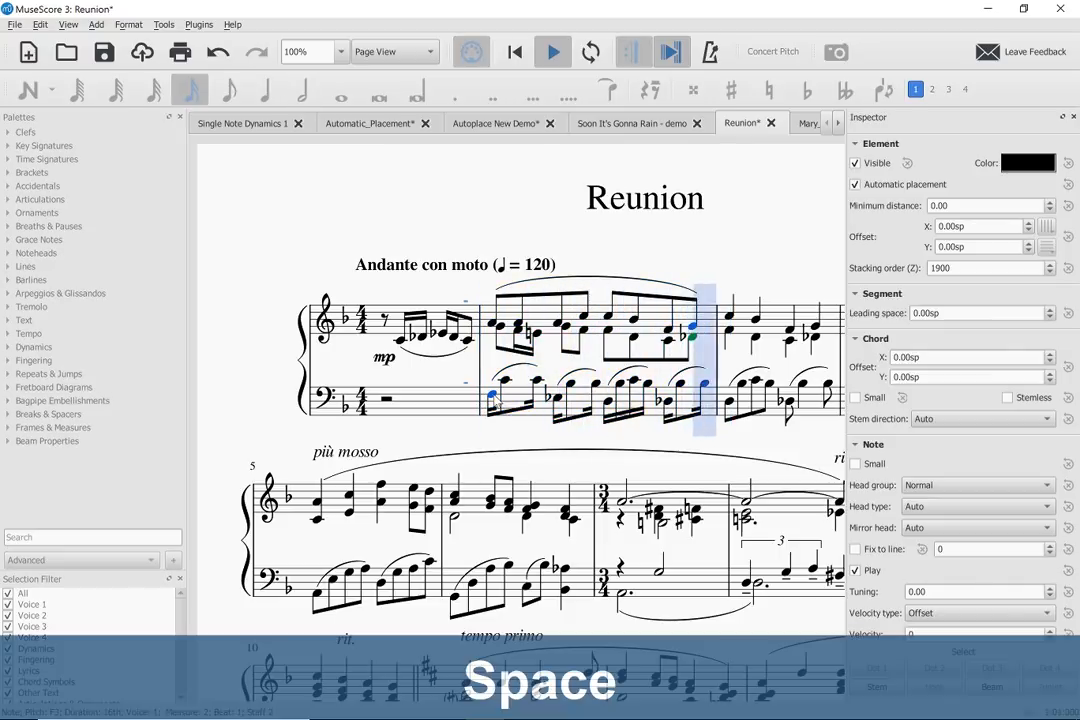
{"action": "key", "text": "space"}
{"action": "key", "text": "ctrl+z"}
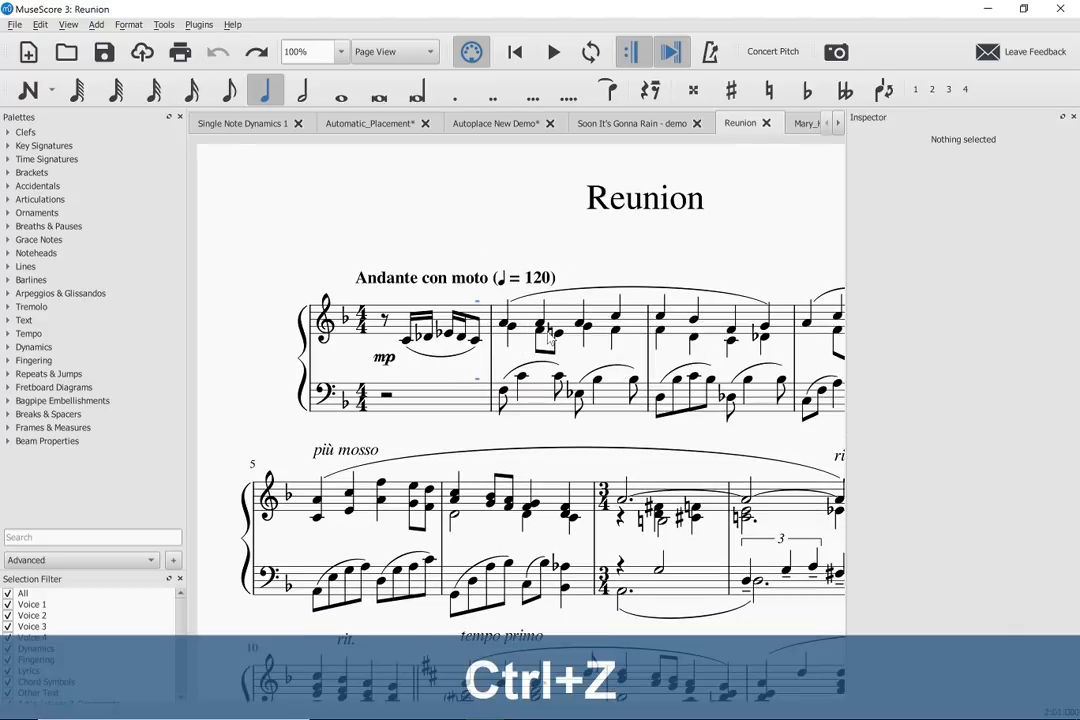
- Try pasting the copied two measures at double duration from the first full measure, playing them back before undoing the paste
{"action": "left_click", "coordinate": [522, 322]}
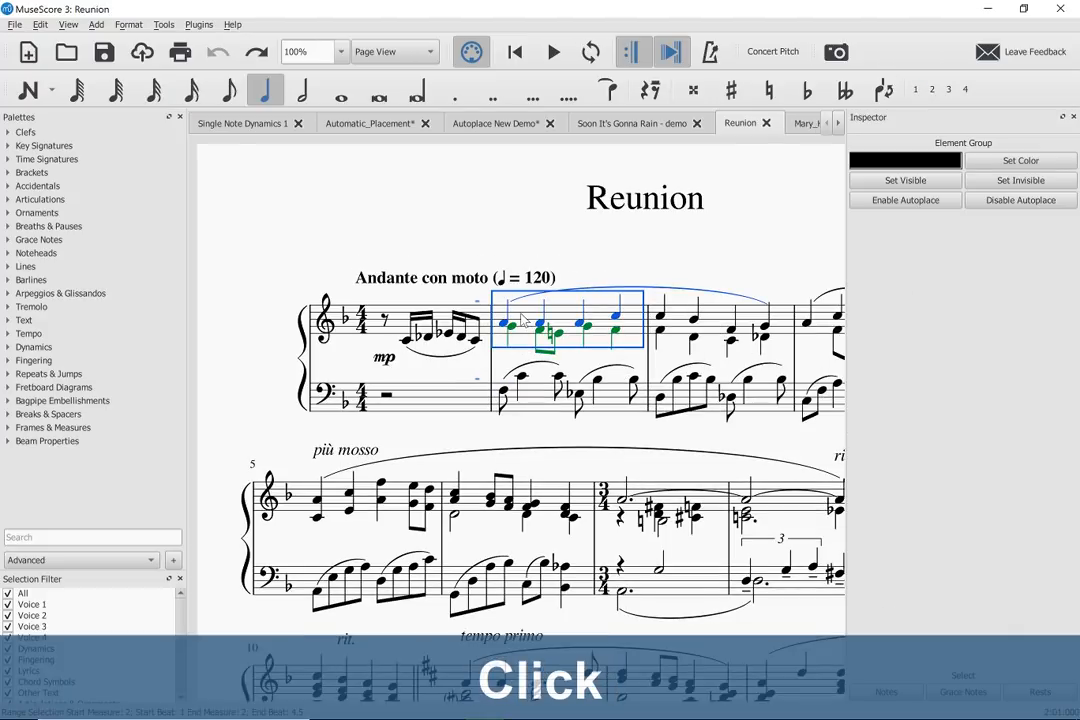
{"action": "key", "text": "ctrl+shift+w"}
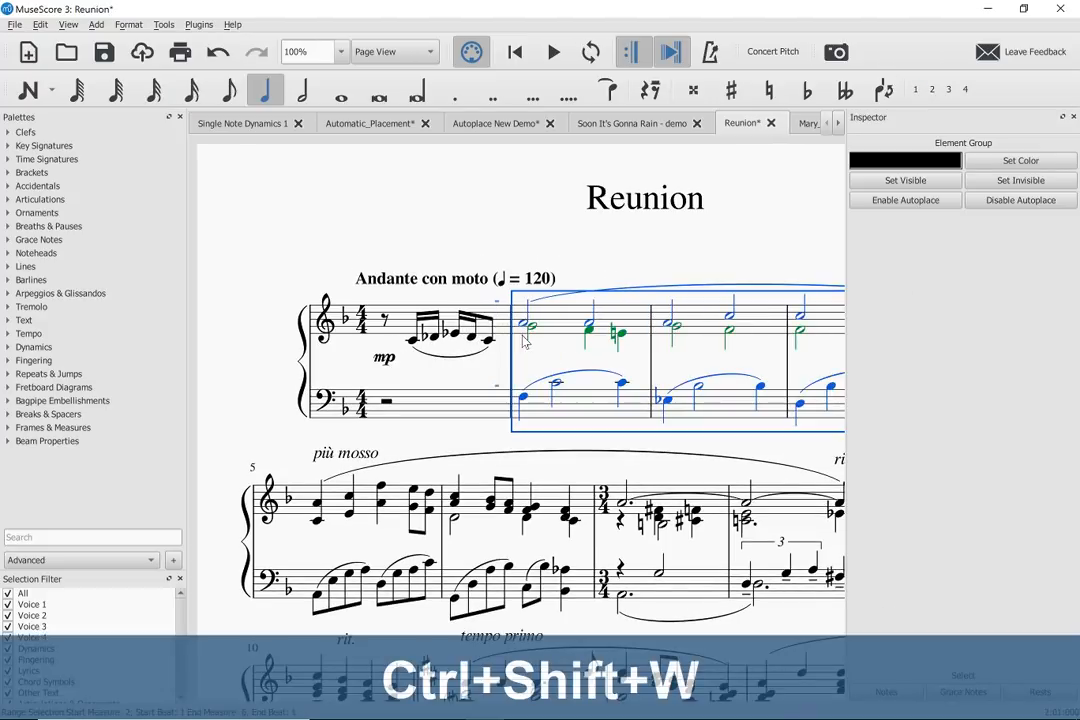
{"action": "left_click", "coordinate": [523, 330]}
{"action": "key", "text": "space"}
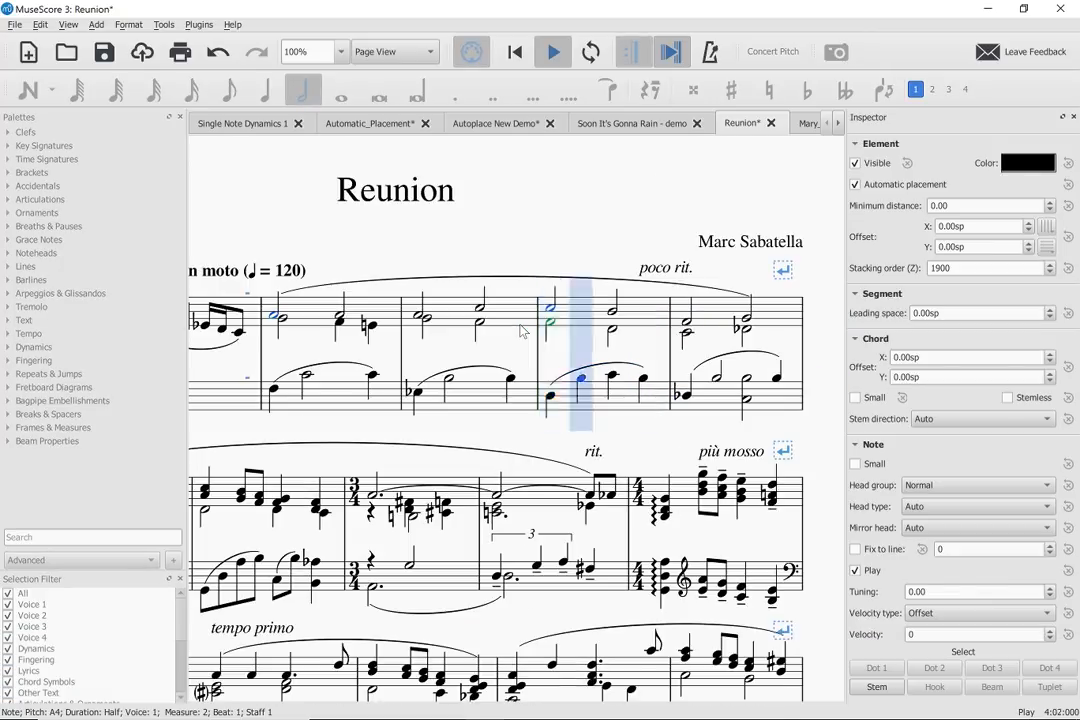
{"action": "key", "text": "space"}
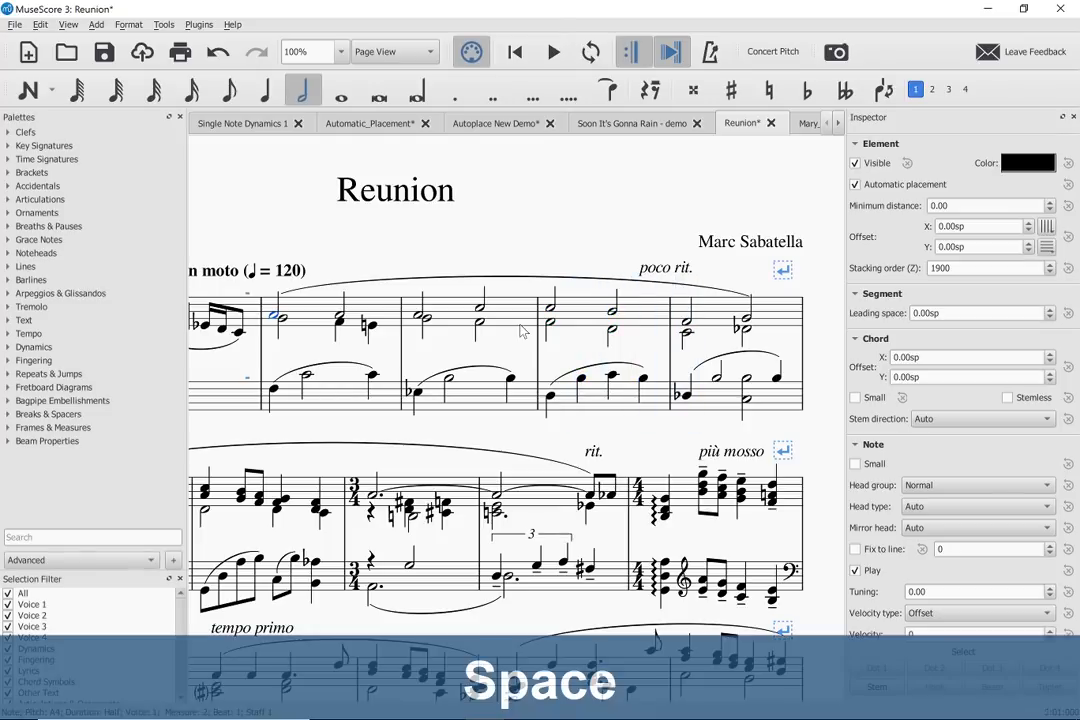
{"action": "key", "text": "ctrl+z"}
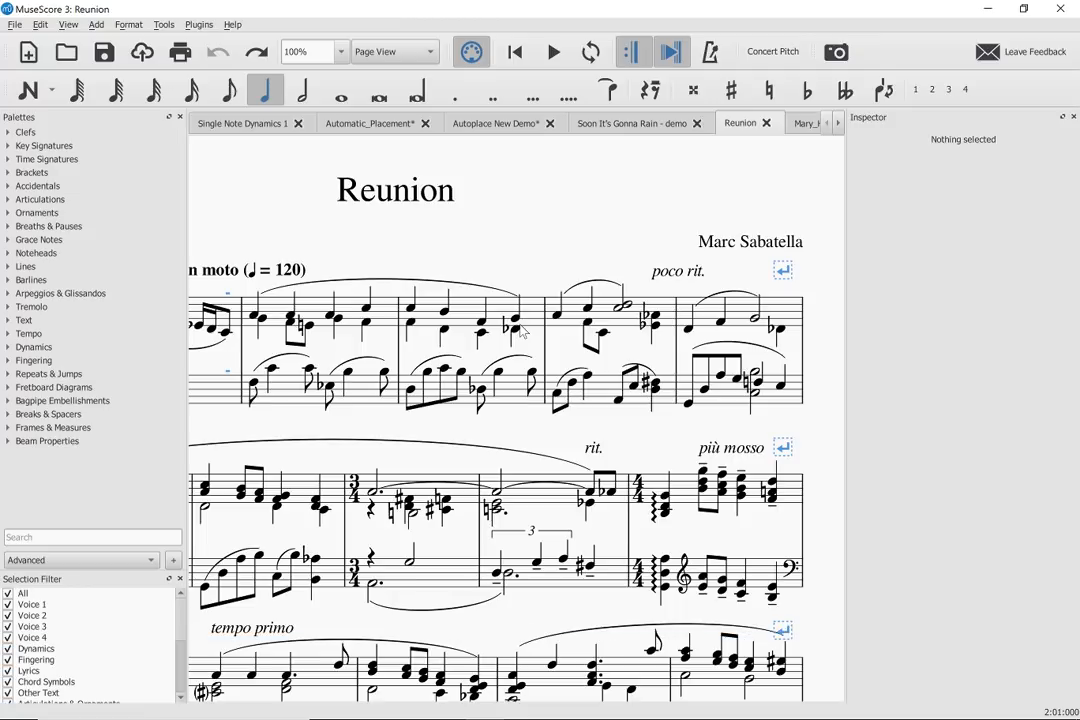
- Copy both staves of the 3/4 measure containing the bass triplet, and try pasting it over itself at half duration before undoing
{"action": "left_click_drag", "start_coordinate": [222, 169], "coordinate": [400, 175]}
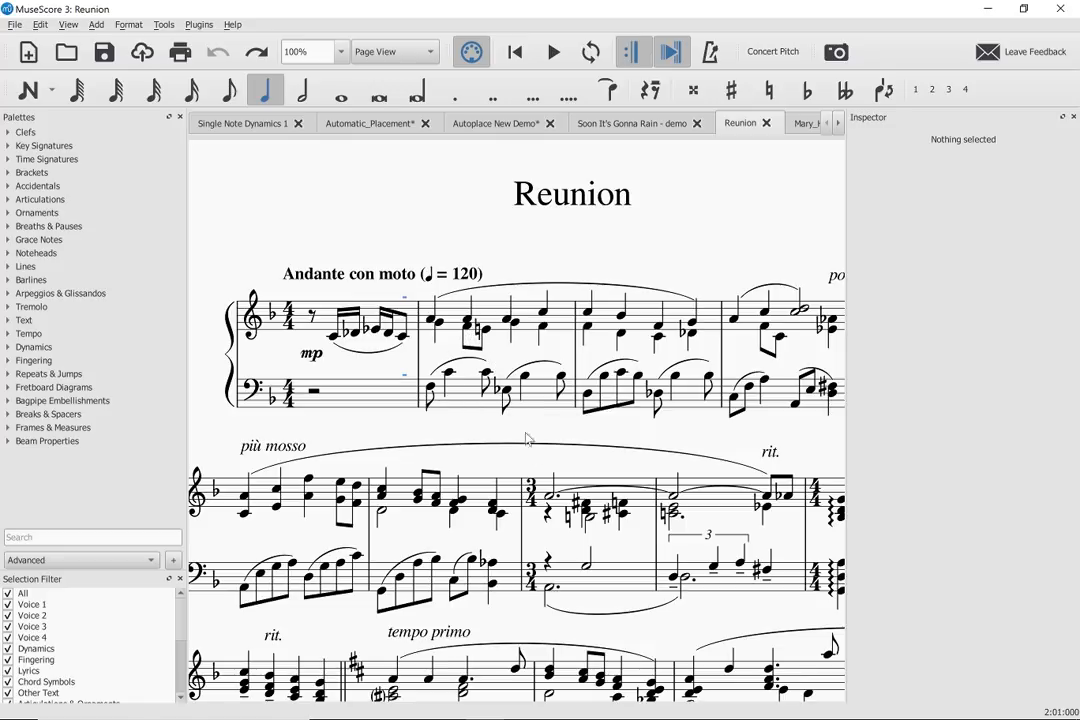
{"action": "left_click", "coordinate": [720, 581]}
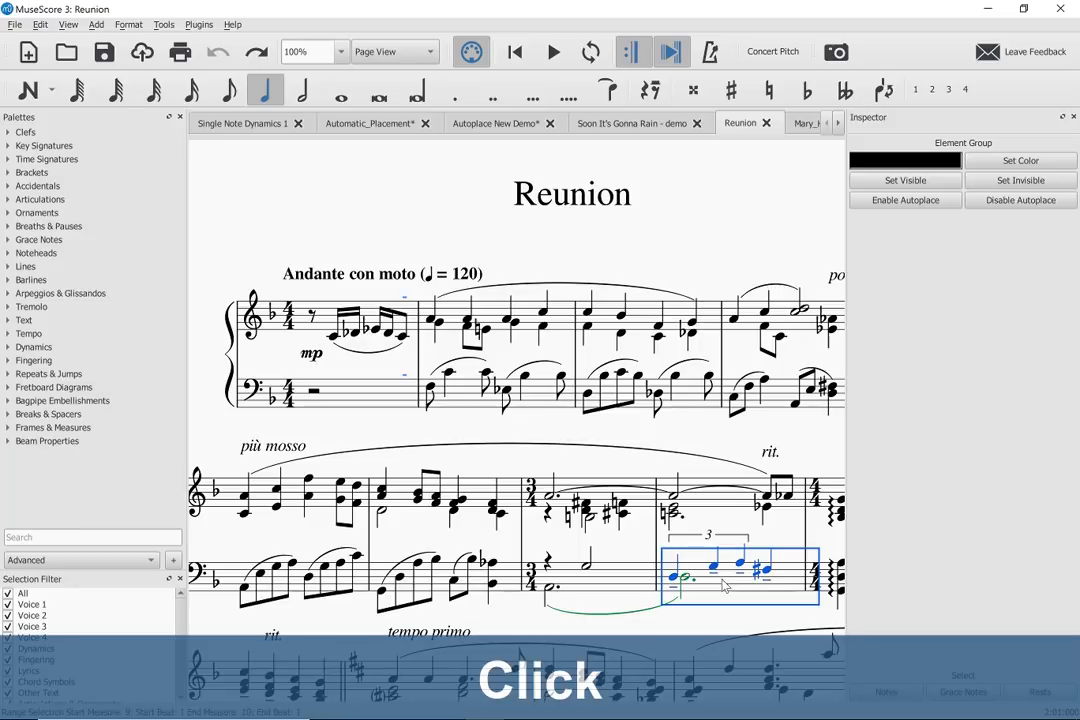
{"action": "left_click", "coordinate": [722, 507], "text": "shift"}
{"action": "key", "text": "ctrl+c"}
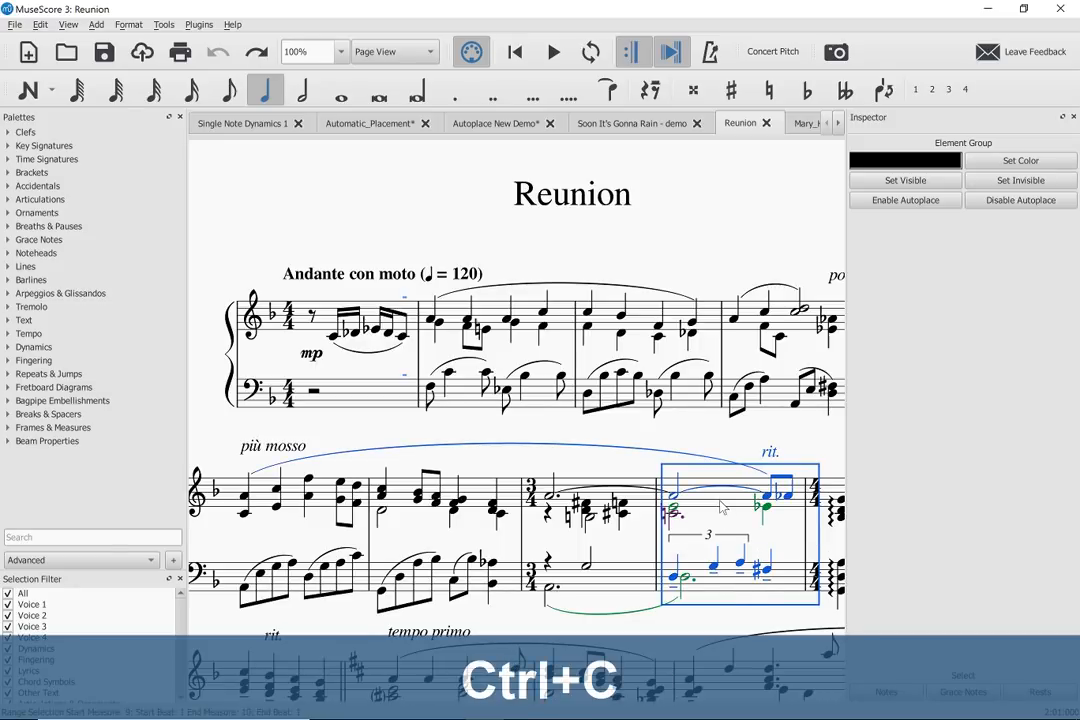
{"action": "key", "text": "ctrl+shift+q"}
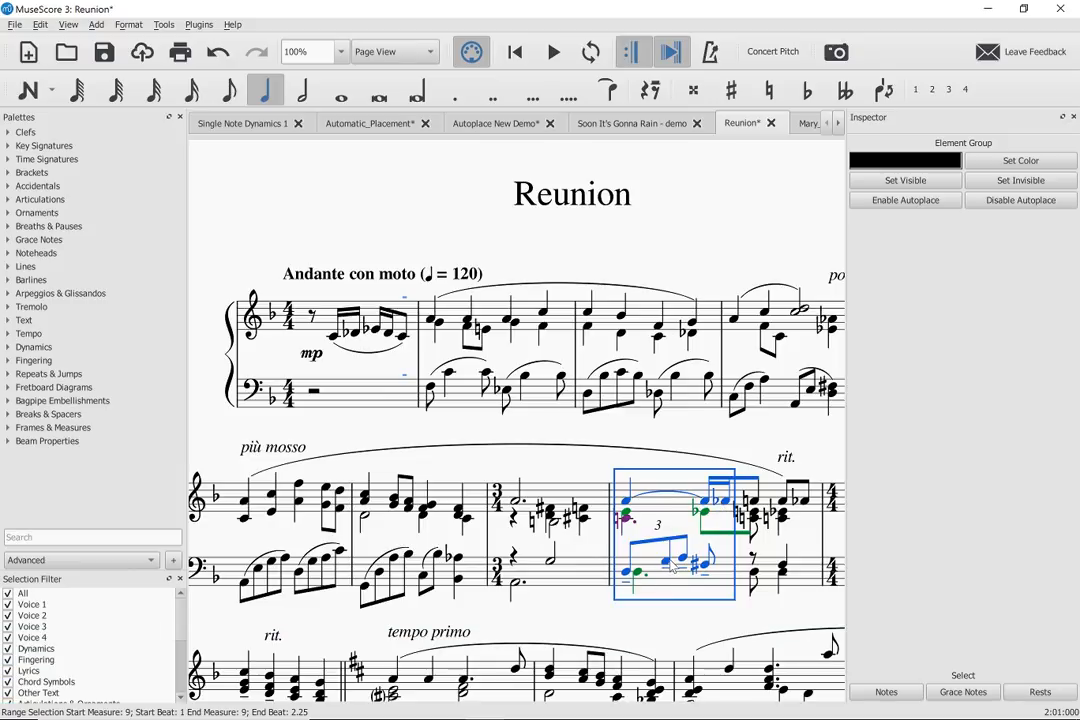
{"action": "key", "text": "ctrl+z"}
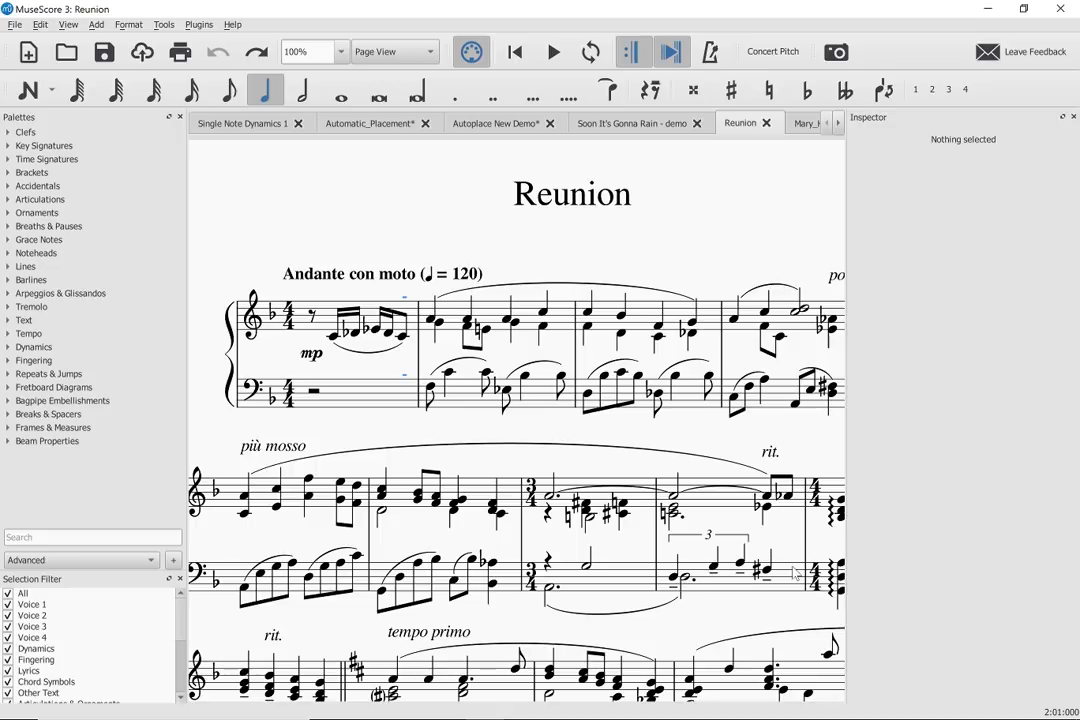
- Copy the bass-staff triplet measure and paste it at double duration into the bass staff from the first full measure
{"action": "left_click", "coordinate": [735, 592]}
{"action": "key", "text": "ctrl+c"}
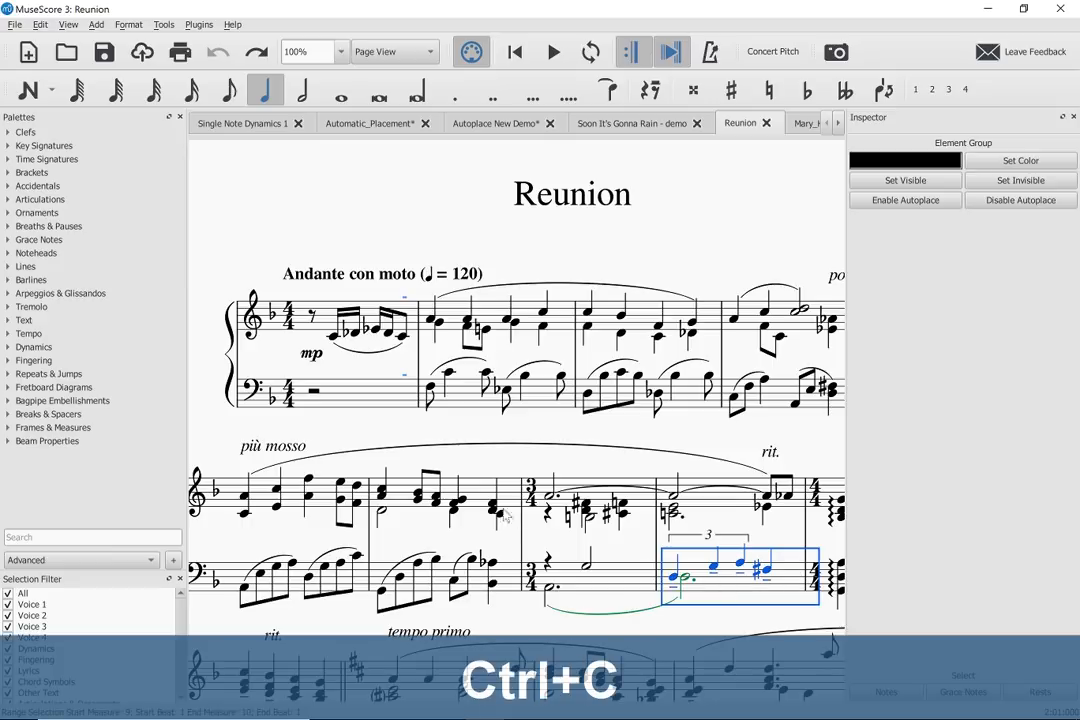
{"action": "left_click", "coordinate": [464, 405]}
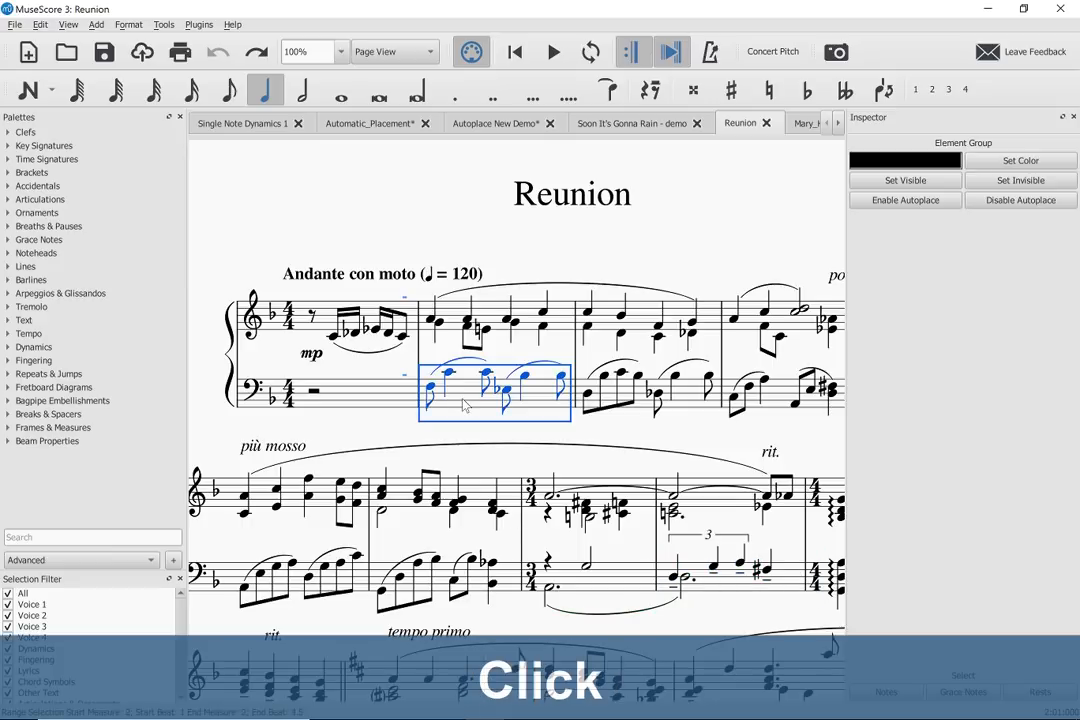
{"action": "key", "text": "ctrl+shift+w"}
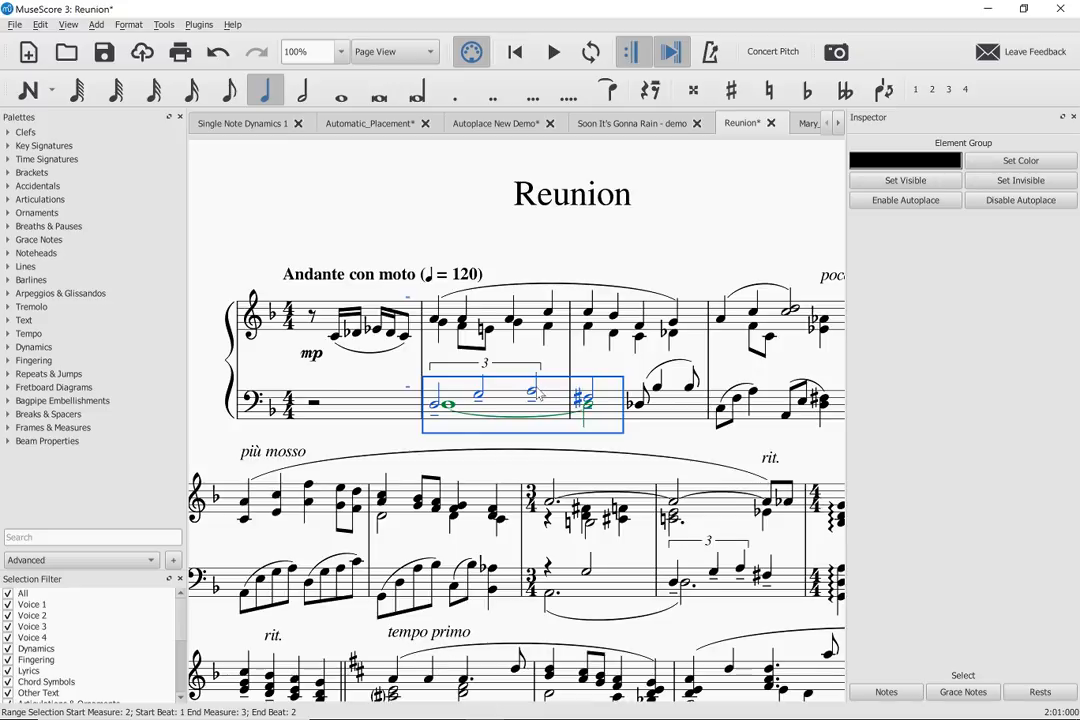
- Switch to the Mary_Had_A_Little_SATB score and select the G fretboard diagram and its chord symbol
{"action": "left_click", "coordinate": [840, 124]}
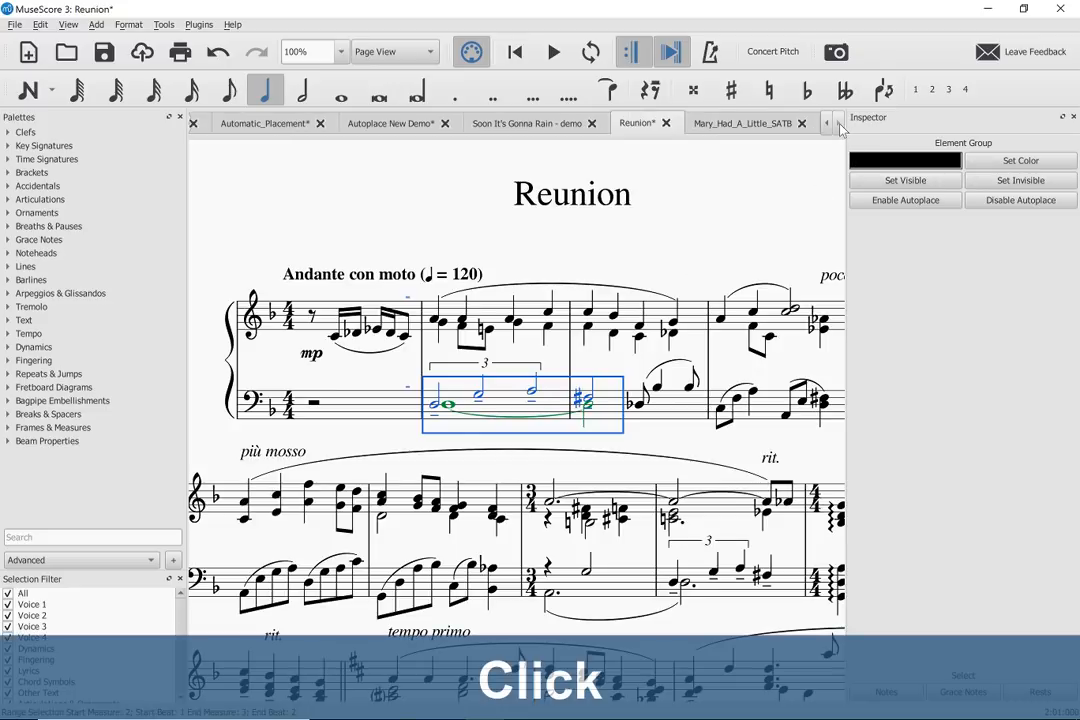
{"action": "left_click", "coordinate": [742, 125]}
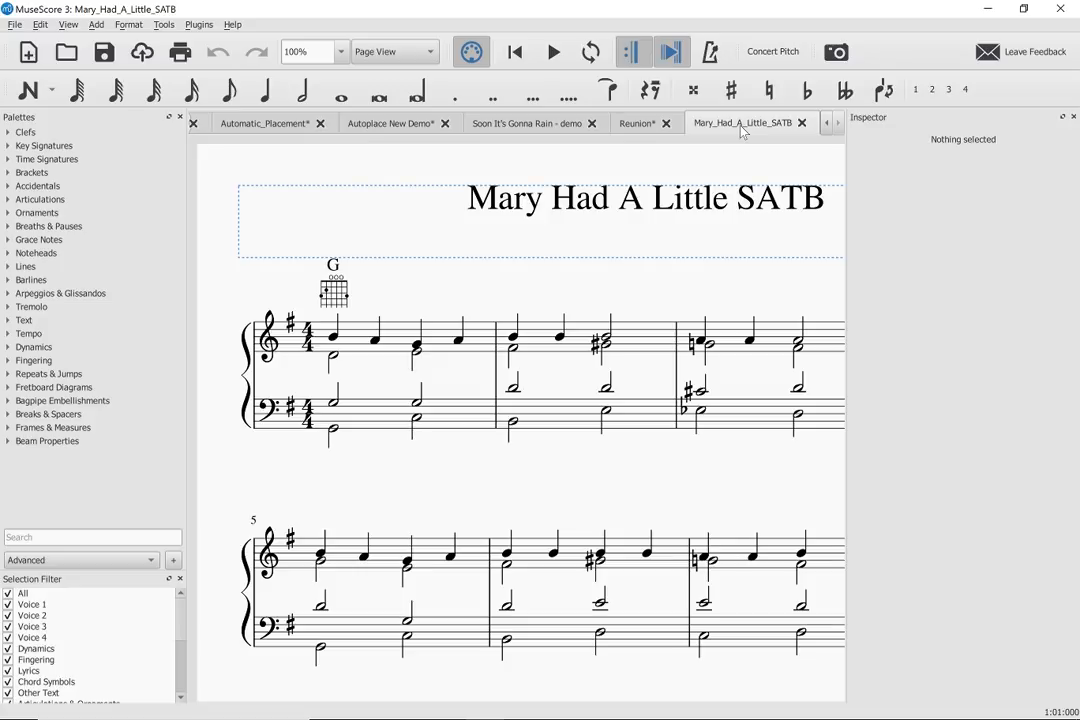
{"action": "left_click", "coordinate": [337, 295]}
{"action": "left_click", "coordinate": [333, 265]}
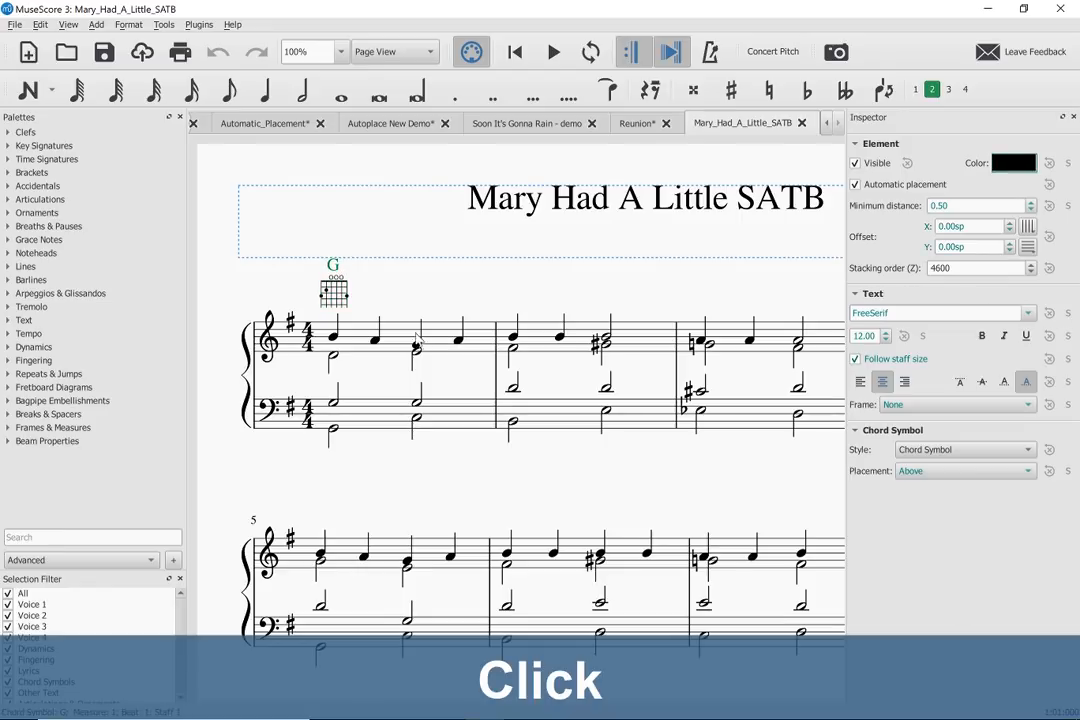
- Try adding a C fretboard diagram to the lower bass-staff note on beat 3 of measure 1, and undo the addition
{"action": "left_click", "coordinate": [417, 420]}
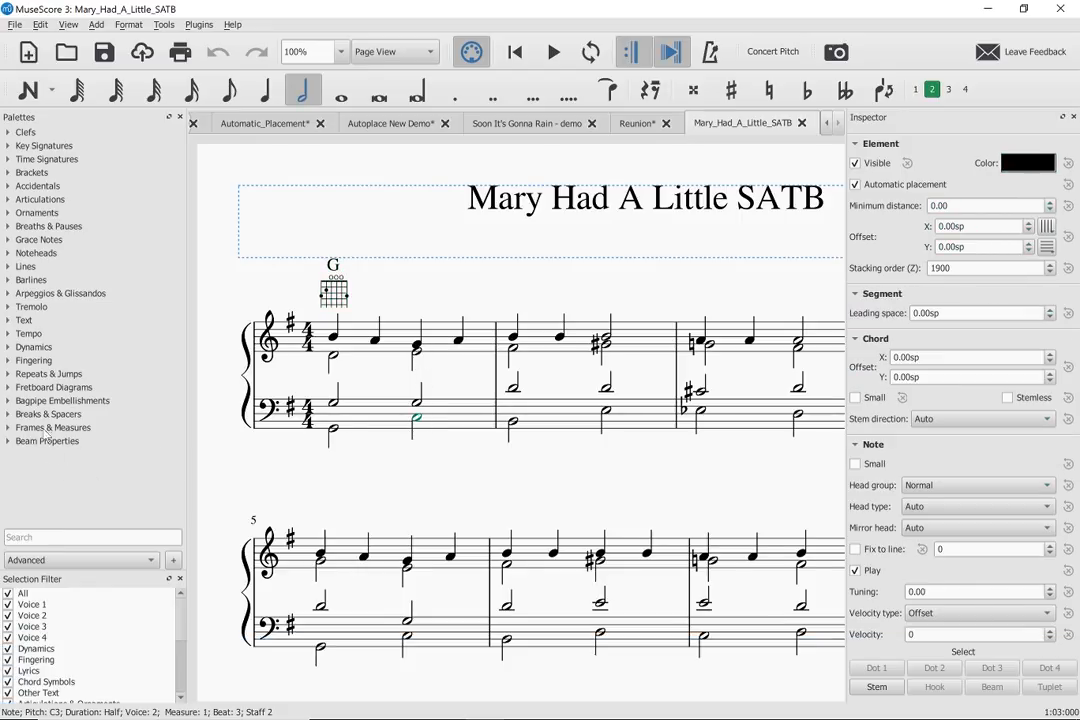
{"action": "left_click", "coordinate": [50, 387]}
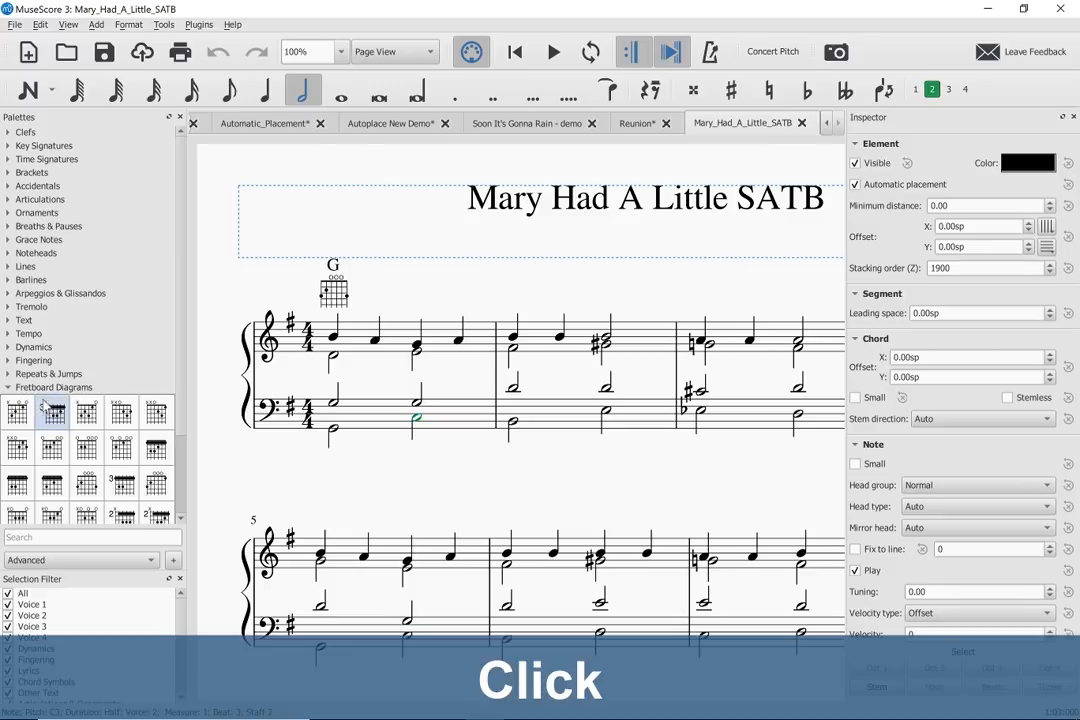
{"action": "double_click", "coordinate": [19, 412]}
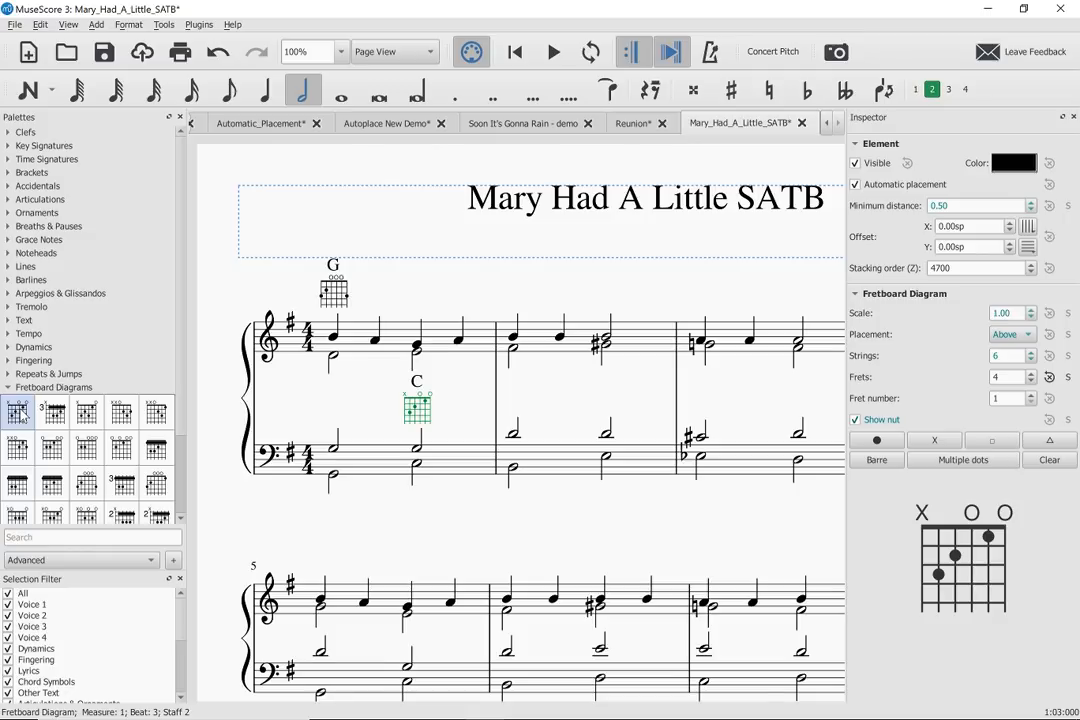
{"action": "key", "text": "ctrl+z"}
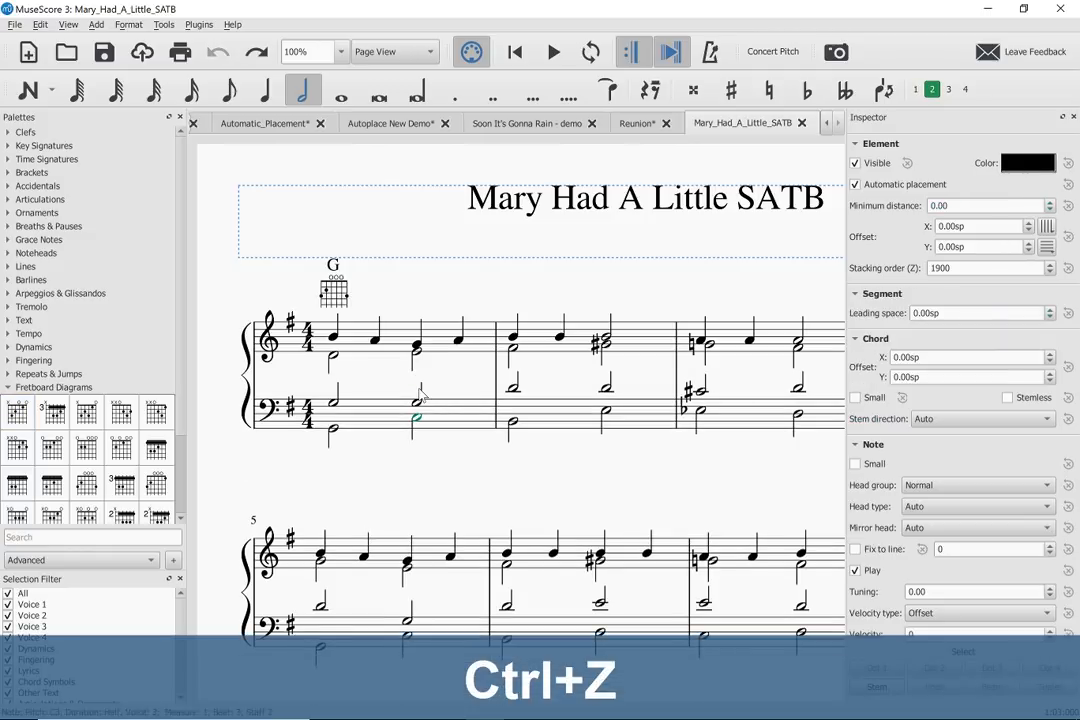
- Add a C fretboard diagram to the upper-voice treble note on beat 3 of measure 1
{"action": "left_click", "coordinate": [417, 347]}
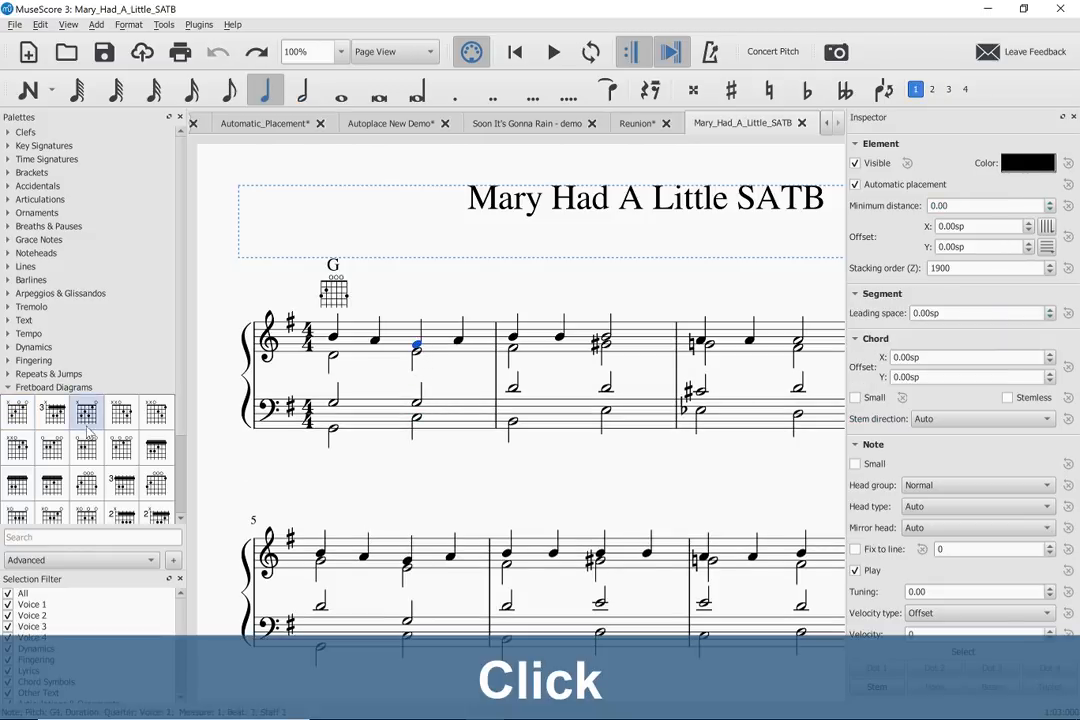
{"action": "double_click", "coordinate": [19, 415]}
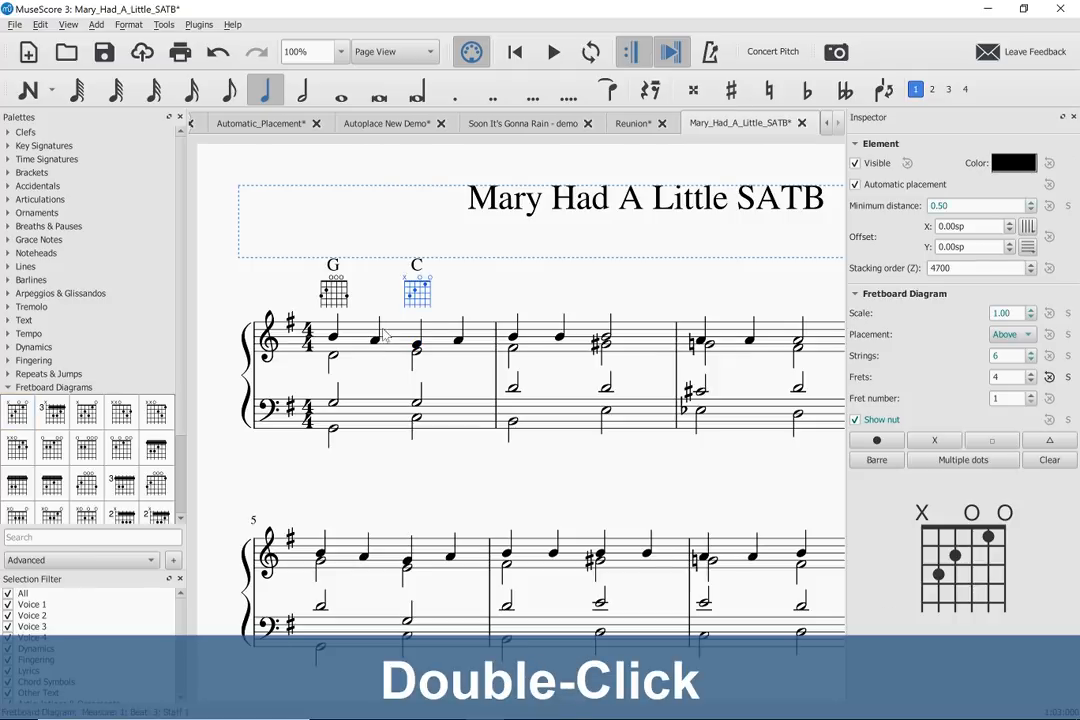
- Try deleting the C fretboard diagram and moving it towards measure 2, undoing each change
{"action": "left_click", "coordinate": [423, 291]}
{"action": "key", "text": "Delete"}
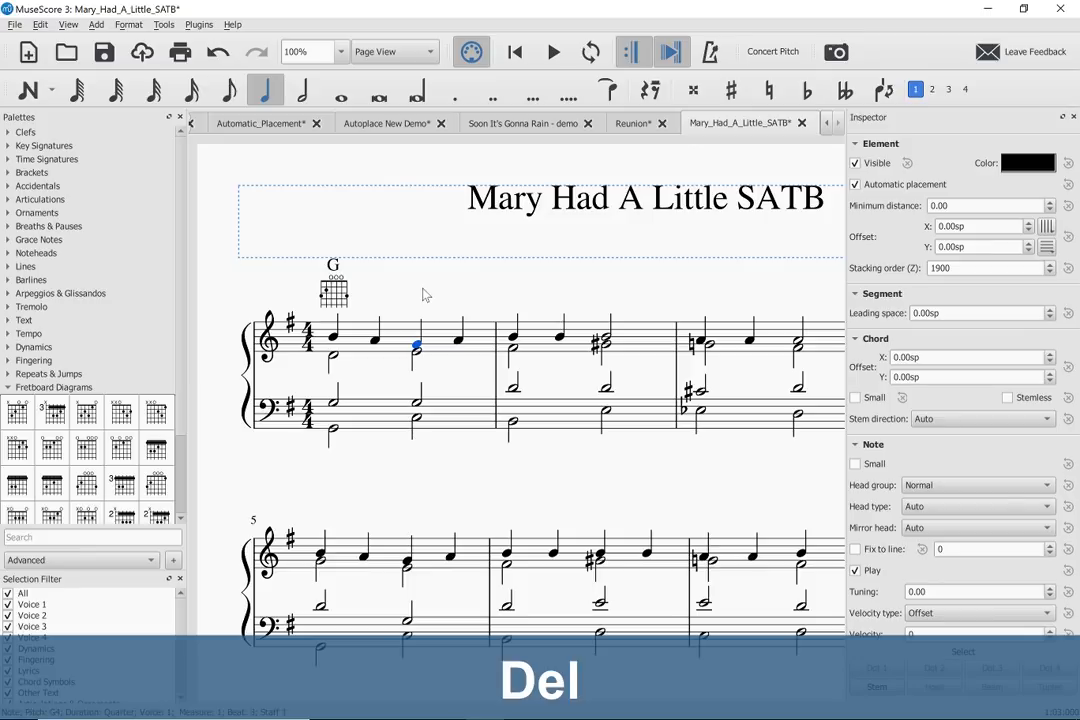
{"action": "key", "text": "ctrl+z"}
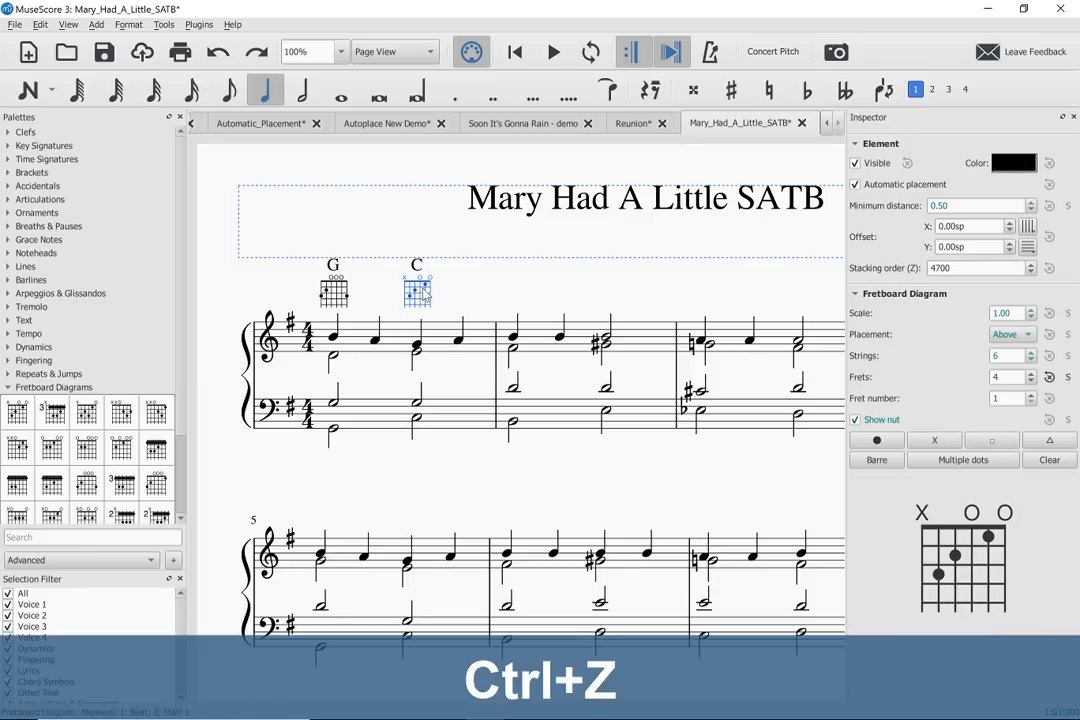
{"action": "left_click_drag", "start_coordinate": [423, 291], "coordinate": [489, 294]}
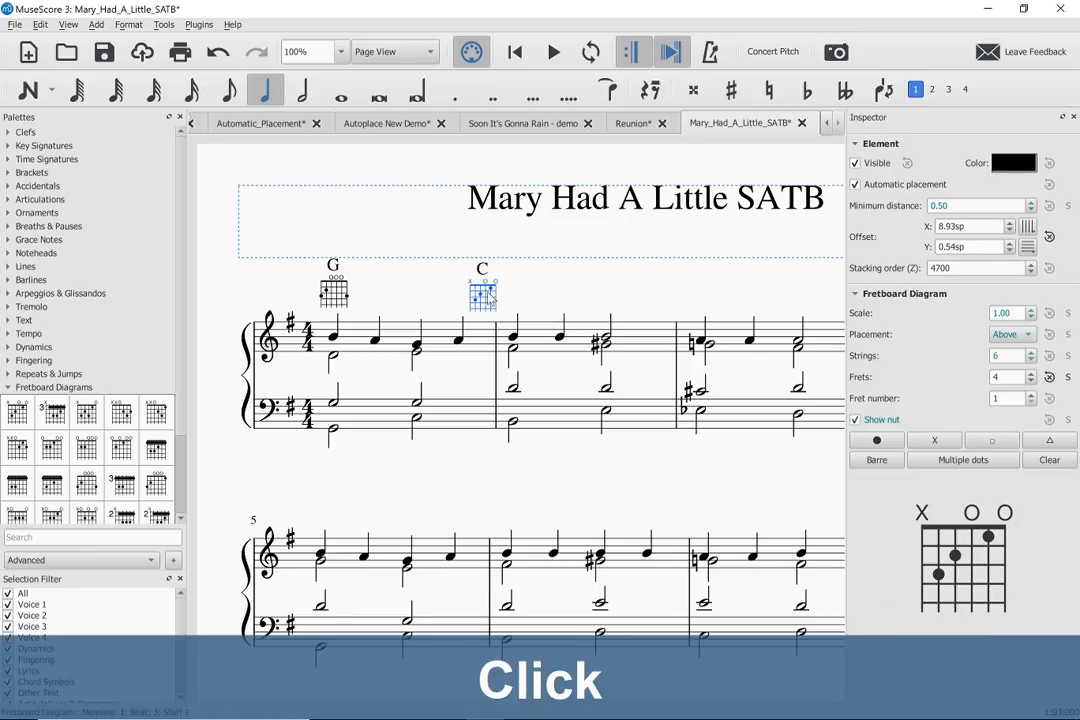
{"action": "key", "text": "ctrl+z"}
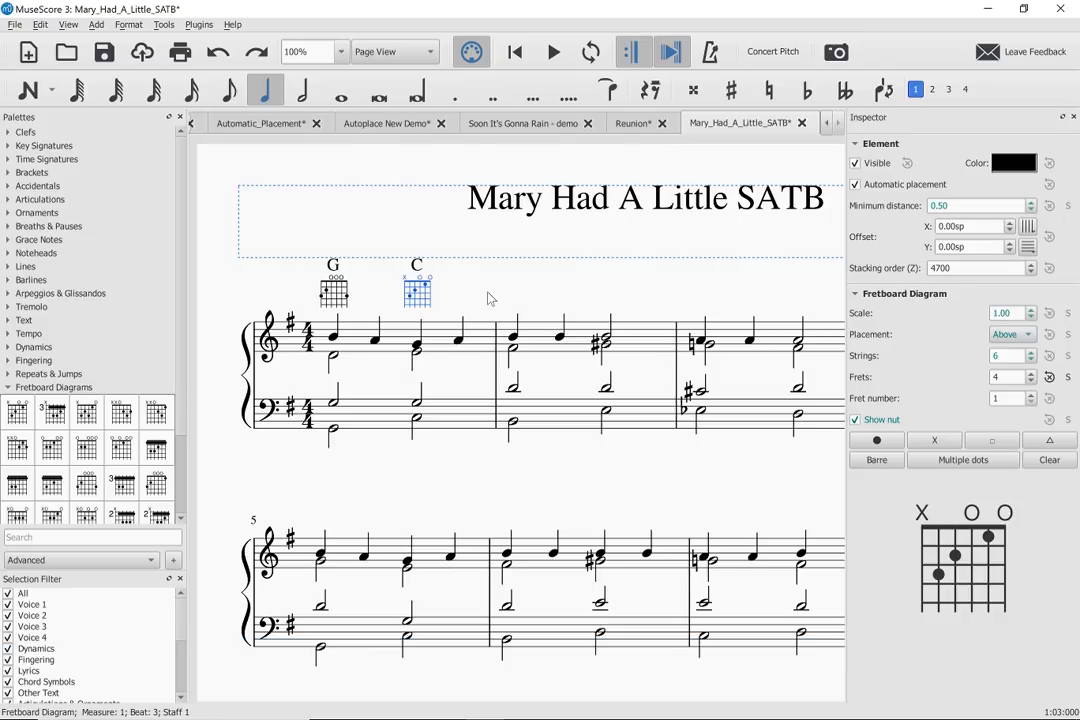
- Change the C chord symbol over beat 3 of measure 1 to C6, and try shifting it before resetting its position
{"action": "double_click", "coordinate": [415, 265]}
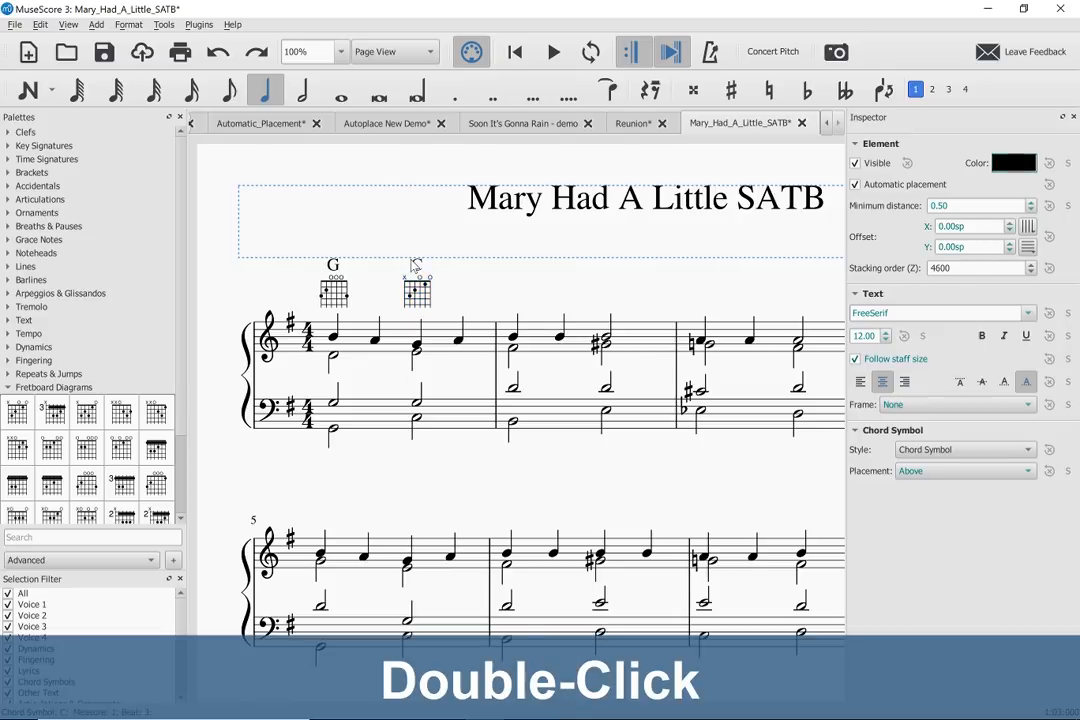
{"action": "key", "text": "Right"}
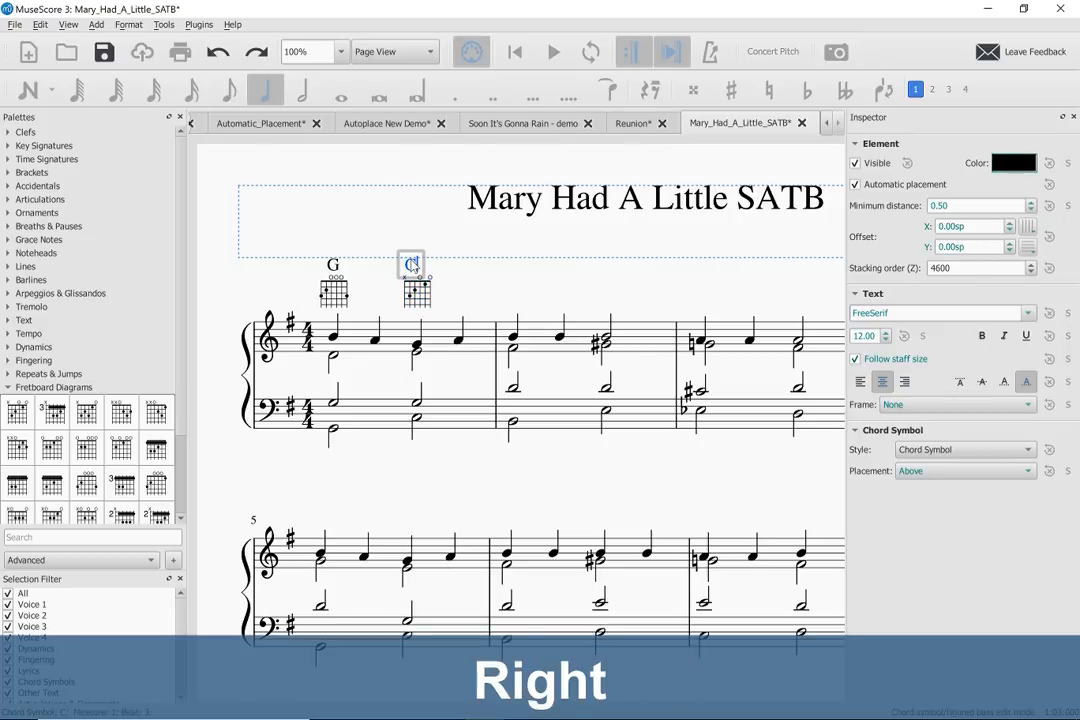
{"action": "type", "text": "6"}
{"action": "key", "text": "Escape"}
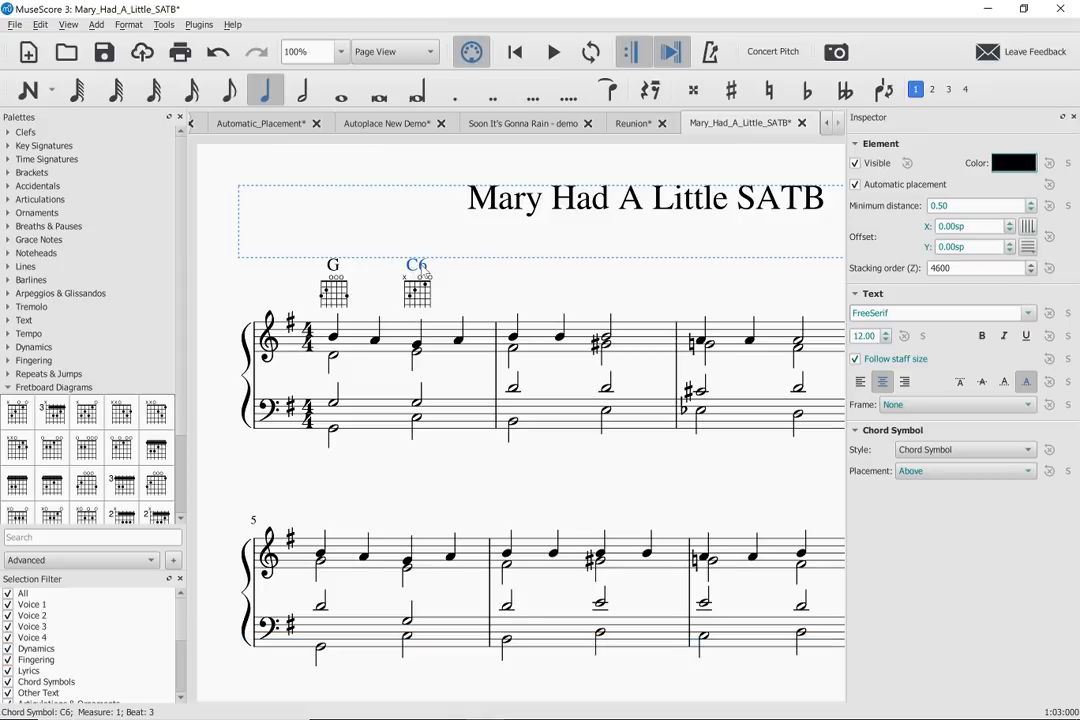
{"action": "left_click_drag", "start_coordinate": [427, 275], "coordinate": [387, 273]}
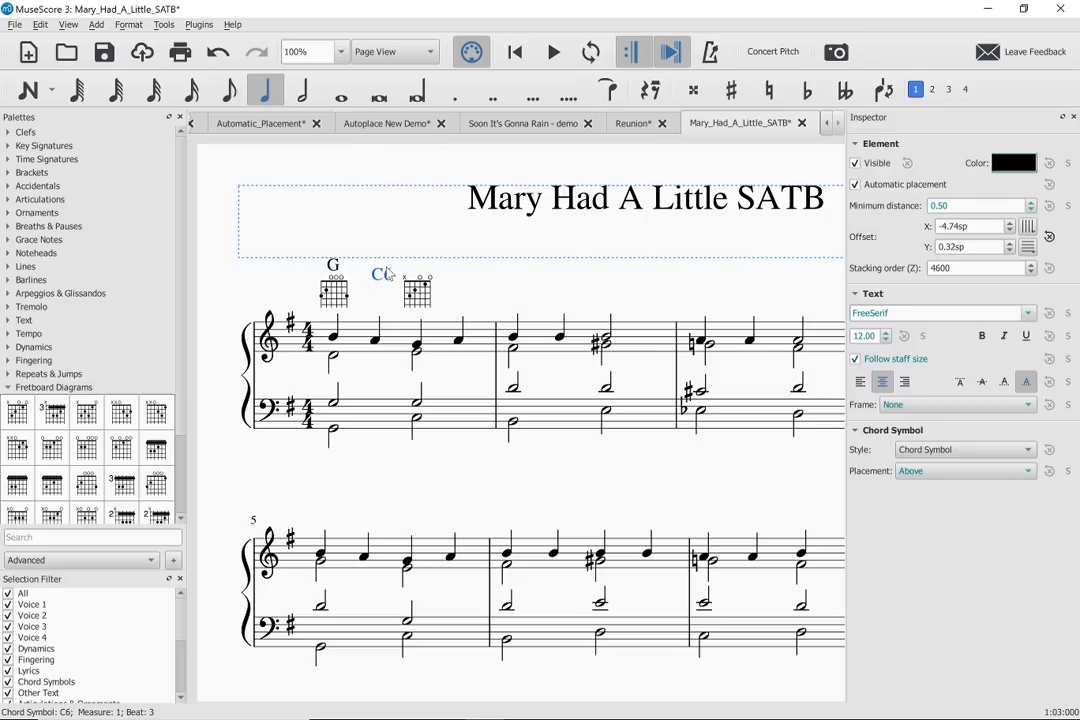
{"action": "key", "text": "ctrl+r"}
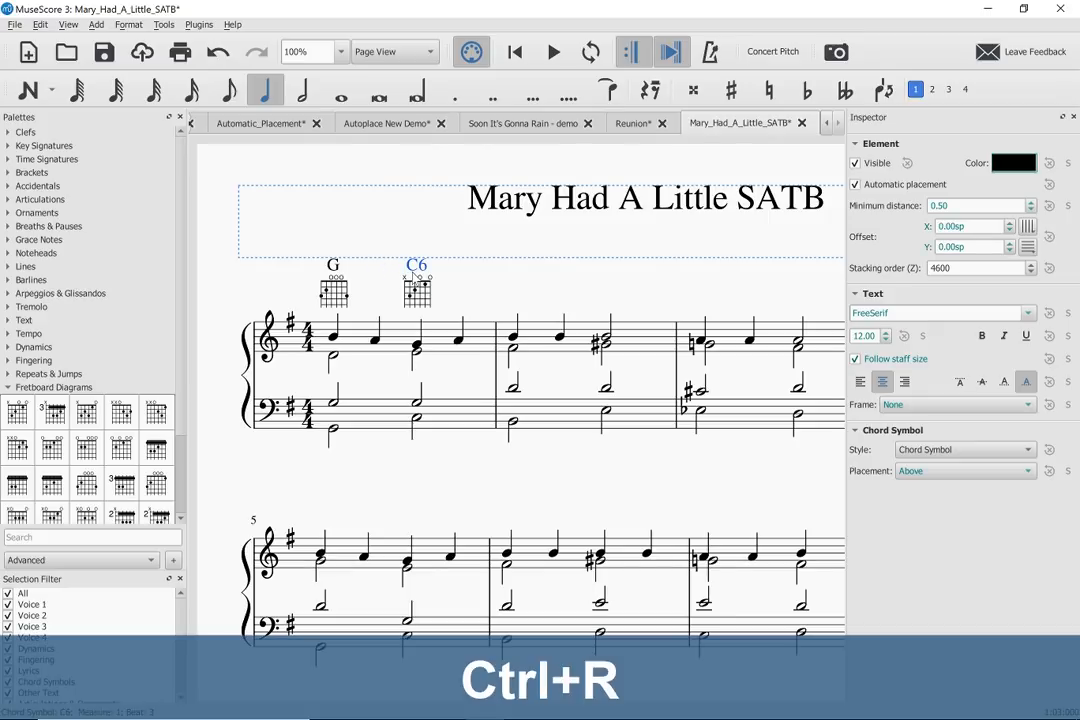
- Change the C6 chord symbol back to C
{"action": "double_click", "coordinate": [410, 266]}
{"action": "key", "text": "Right"}
{"action": "key", "text": "Right"}
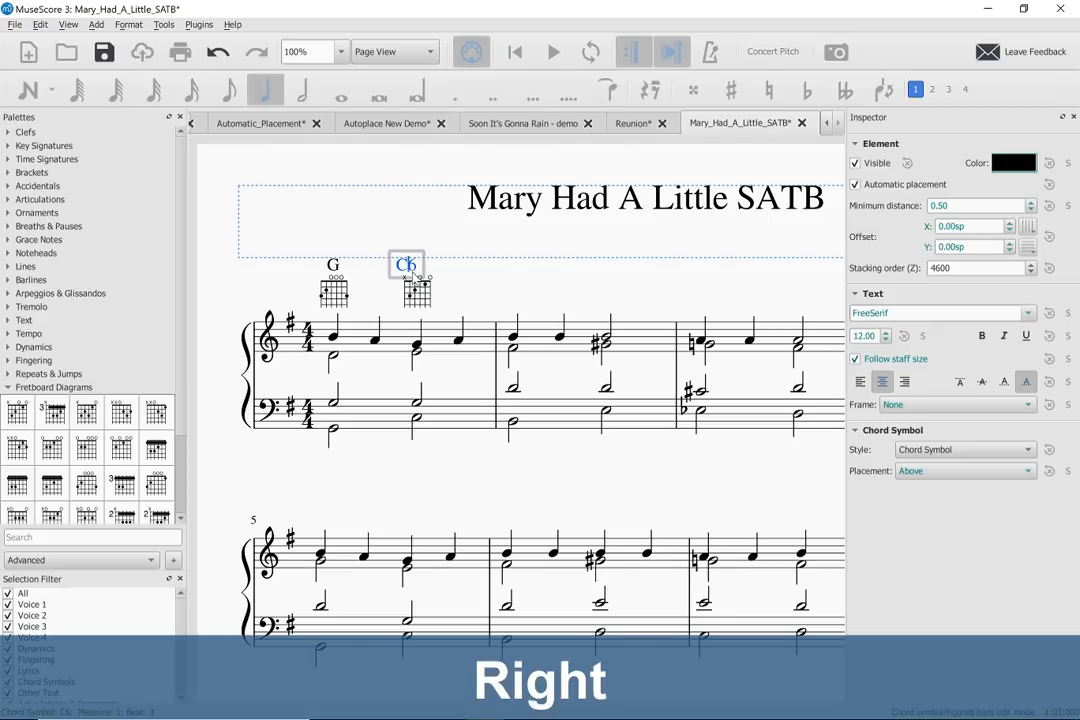
{"action": "key", "text": "BackSpace"}
{"action": "key", "text": "Escape"}
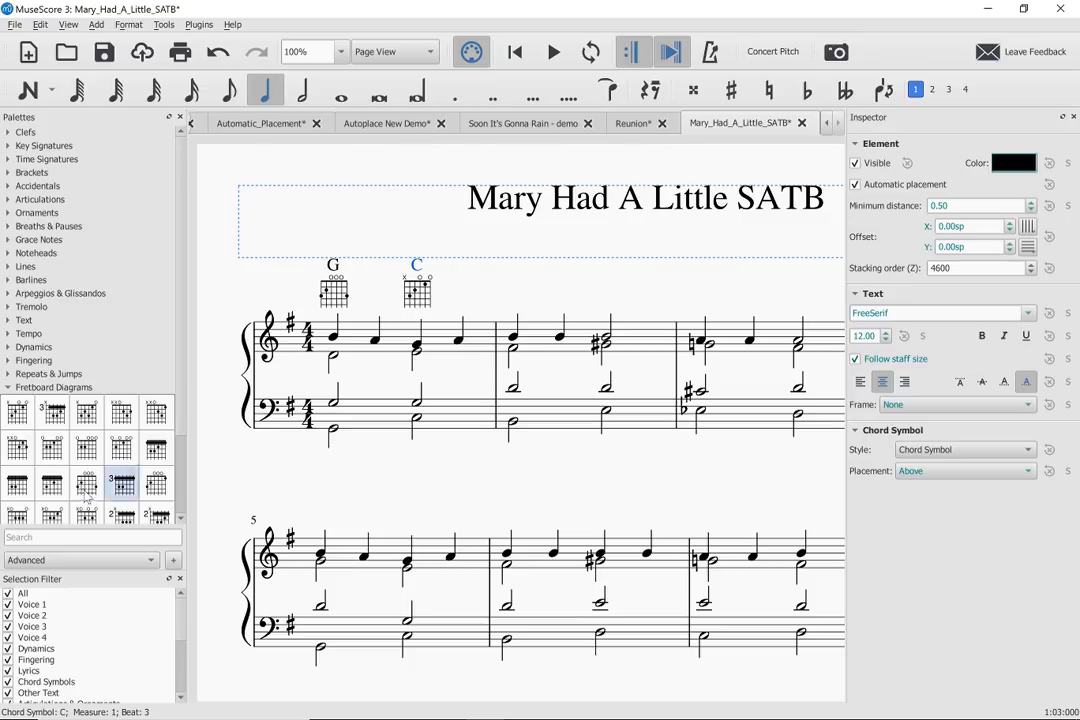
- Try a B7 fretboard diagram on the first treble note of measure 2, undo it, and add a Bm diagram there instead
{"action": "scroll", "coordinate": [80, 480], "scroll_direction": "down", "scroll_amount": 2}
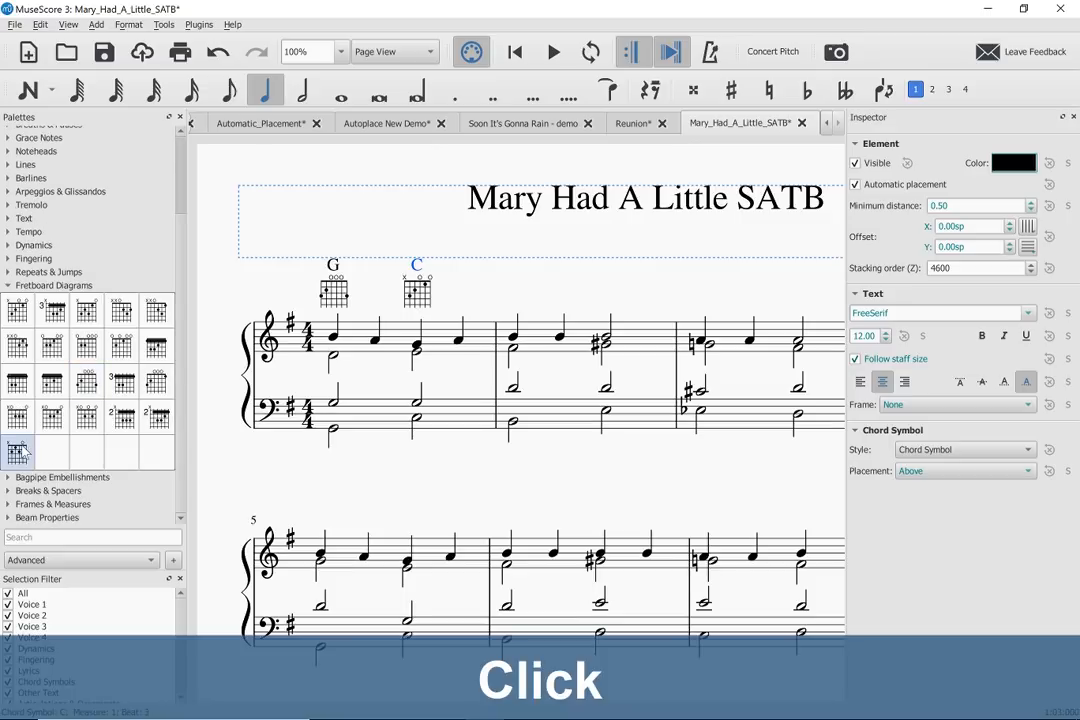
{"action": "left_click_drag", "start_coordinate": [18, 453], "coordinate": [519, 342]}
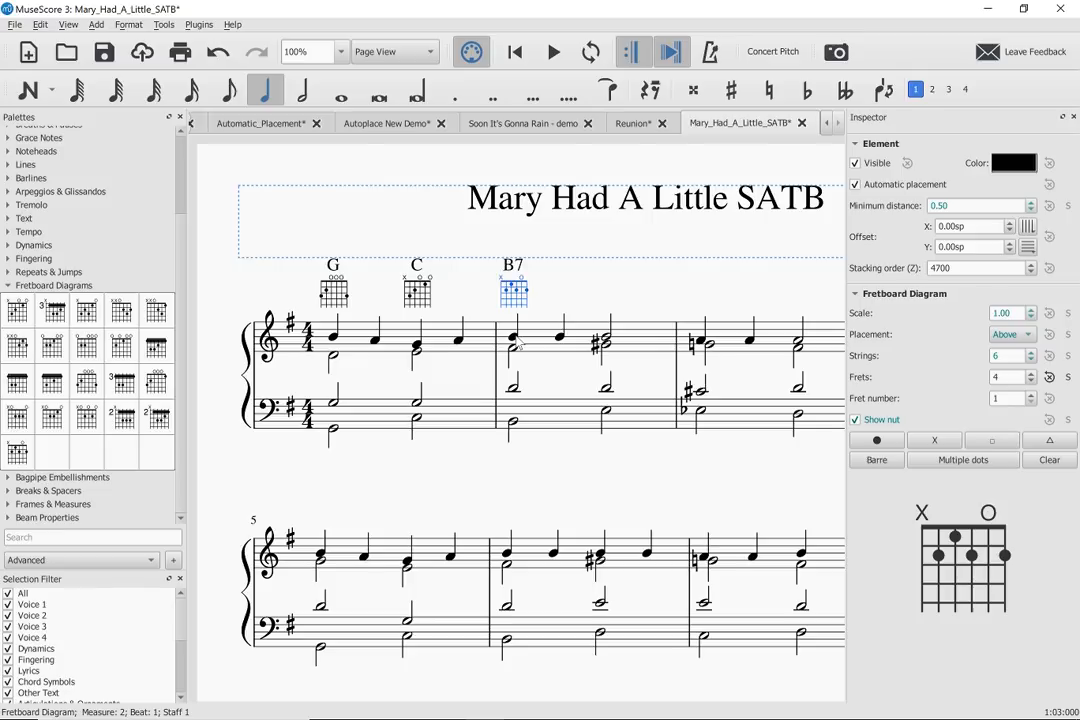
{"action": "key", "text": "ctrl+z"}
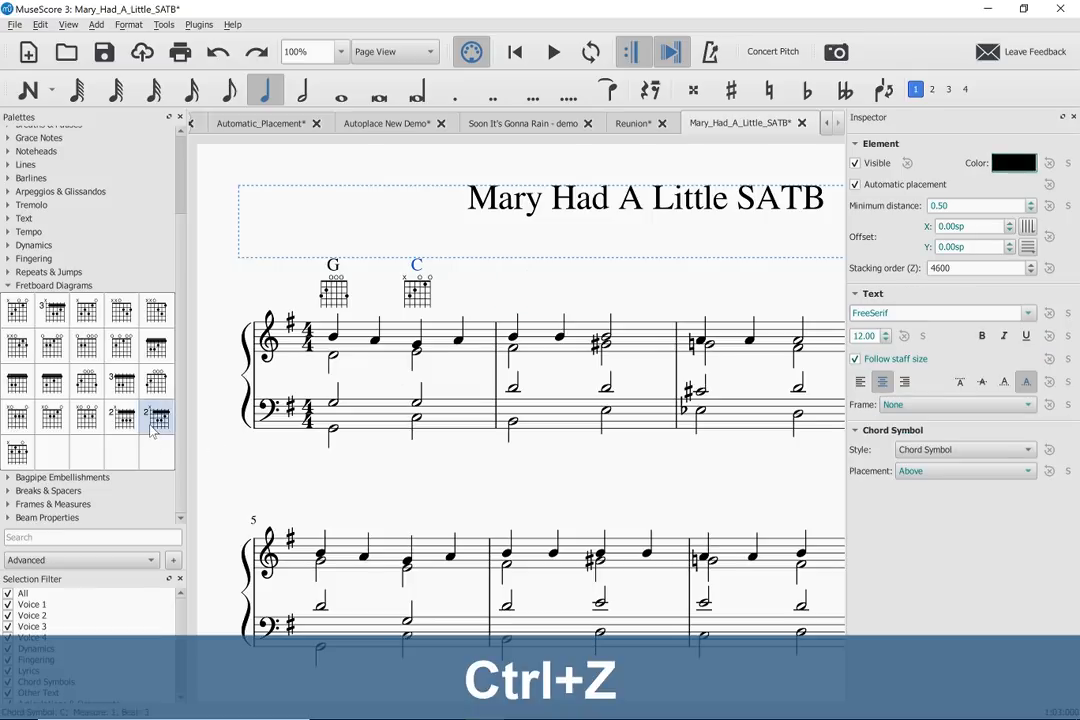
{"action": "left_click_drag", "start_coordinate": [155, 428], "coordinate": [517, 342]}
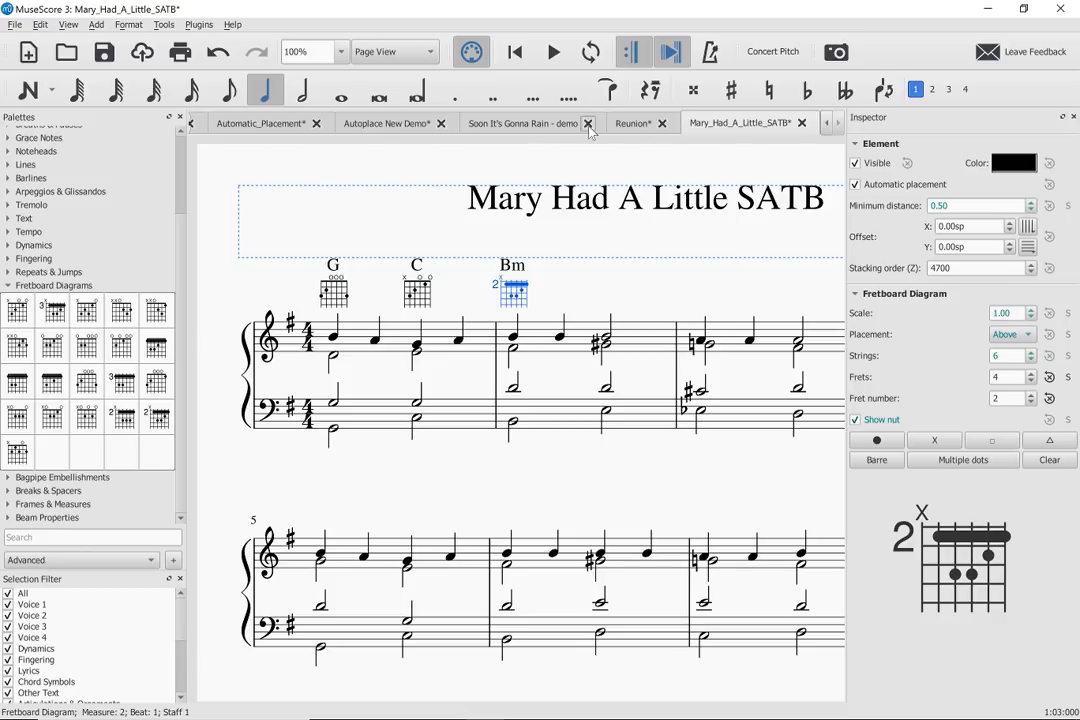
- Switch to the Soon It's Gonna Rain - demo score and display it in Continuous View
{"action": "left_click", "coordinate": [477, 130]}
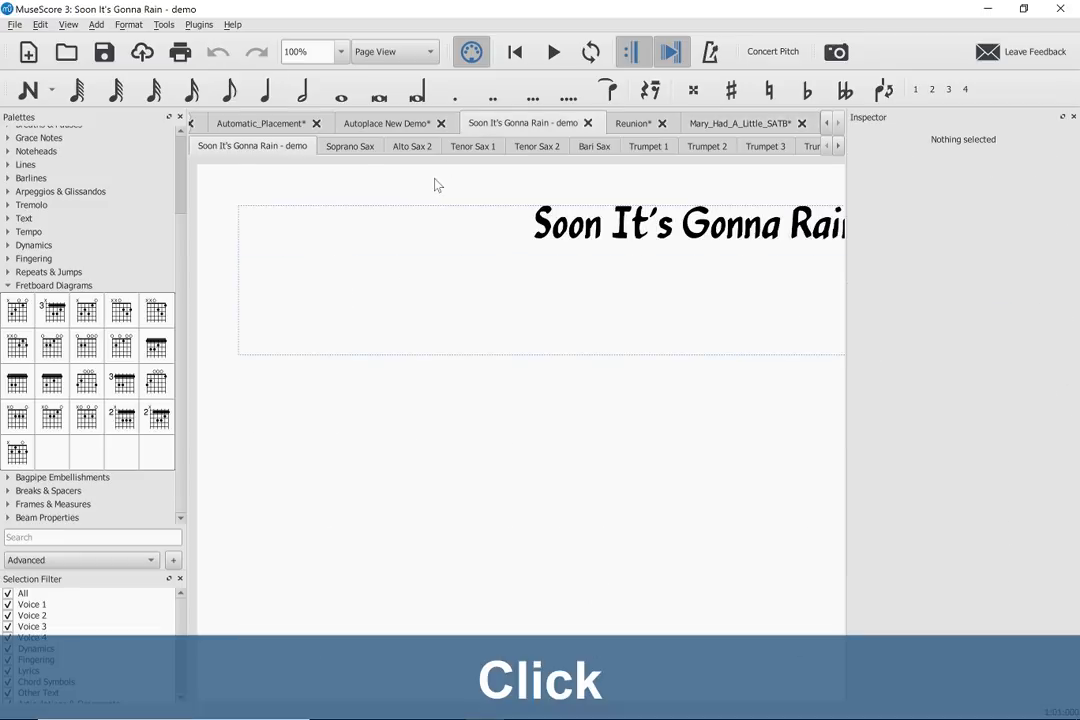
{"action": "scroll", "coordinate": [435, 185], "scroll_direction": "right", "scroll_amount": 11}
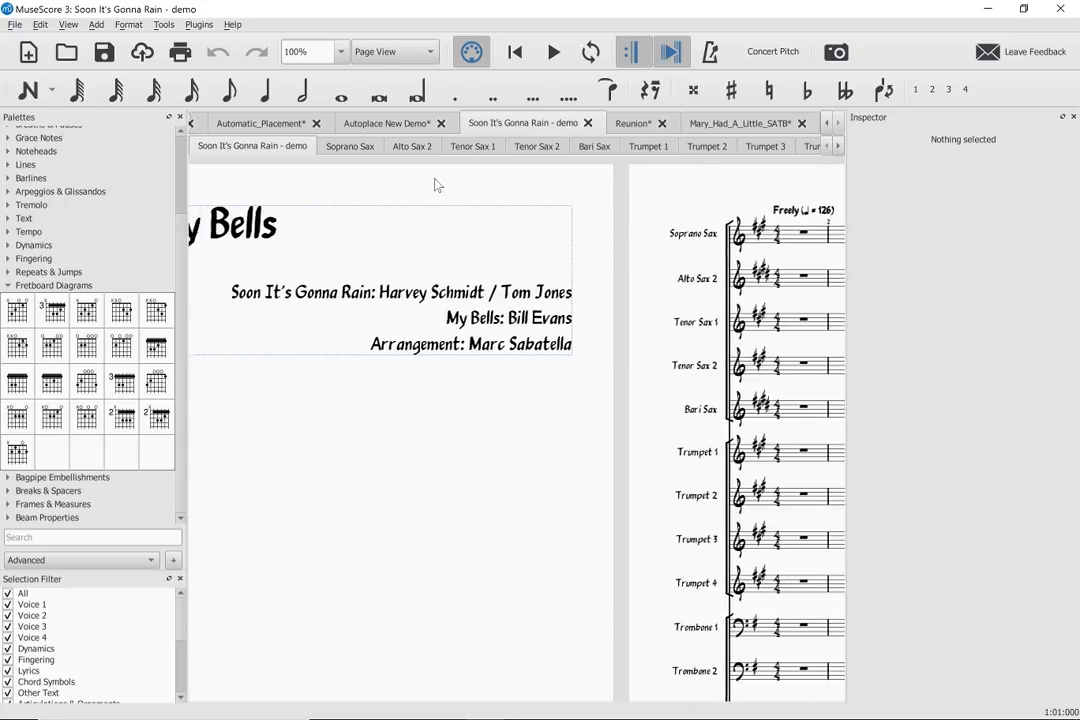
{"action": "scroll", "coordinate": [435, 185], "scroll_direction": "right", "scroll_amount": 6}
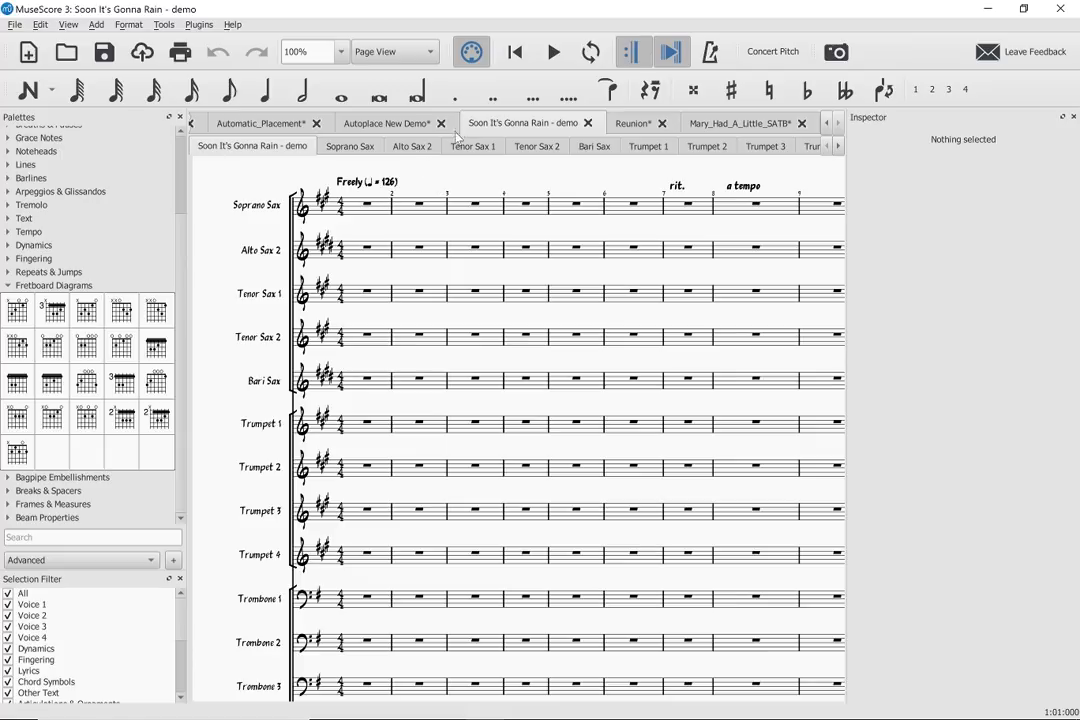
{"action": "left_click", "coordinate": [395, 51]}
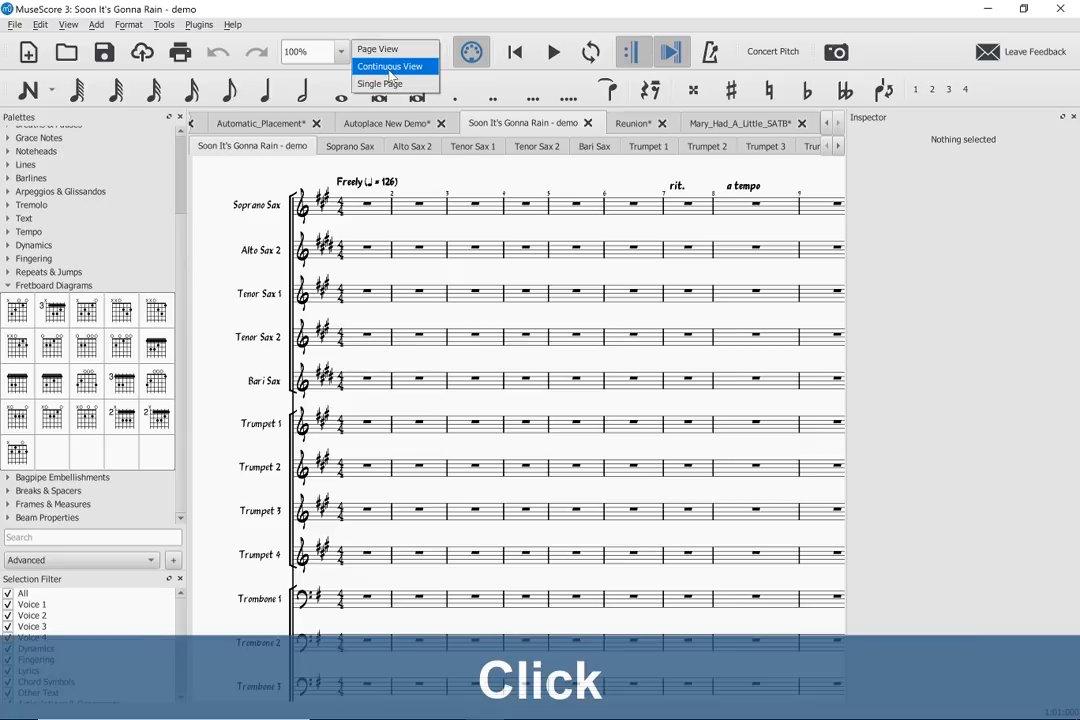
{"action": "left_click", "coordinate": [393, 66]}
- Look through the big band score in Continuous View, ending at the passage around measures 99 to 106
{"action": "scroll", "coordinate": [462, 190], "scroll_direction": "right", "scroll_amount": 20}
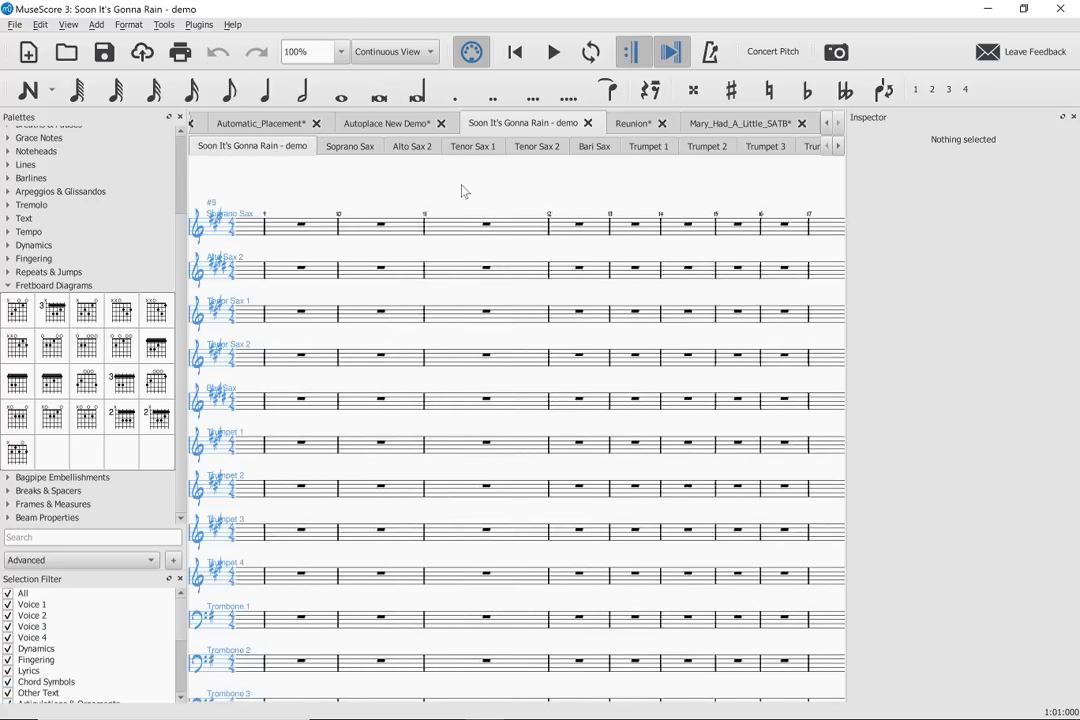
{"action": "scroll", "coordinate": [462, 190], "scroll_direction": "right", "scroll_amount": 20}
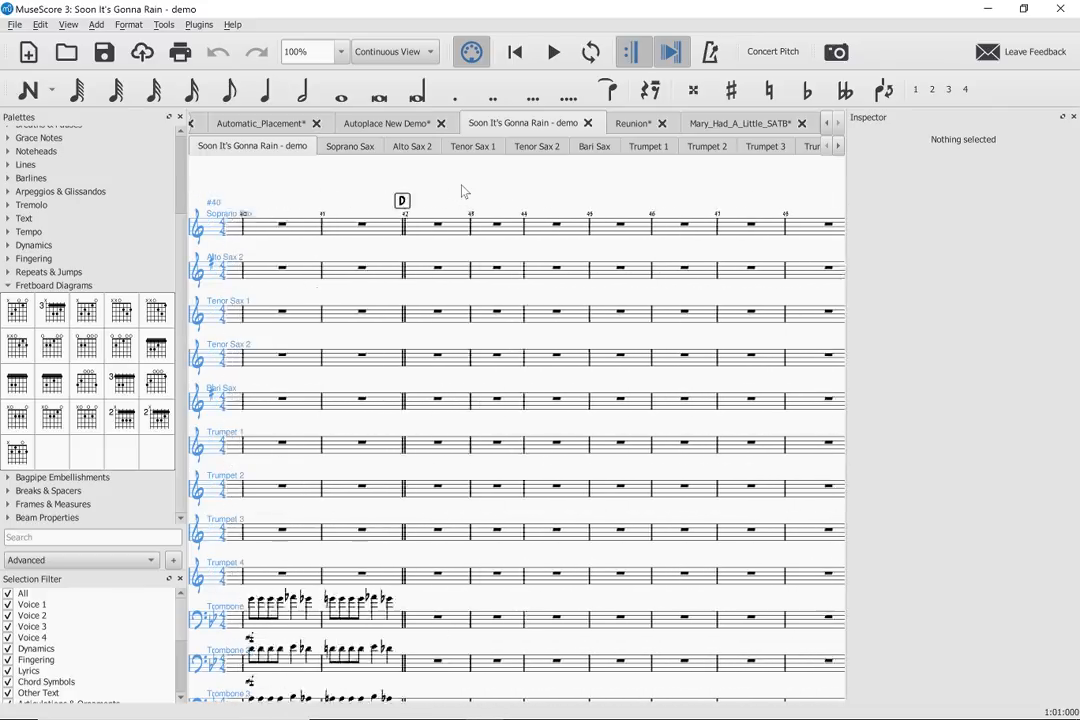
{"action": "scroll", "coordinate": [462, 190], "scroll_direction": "right", "scroll_amount": 12}
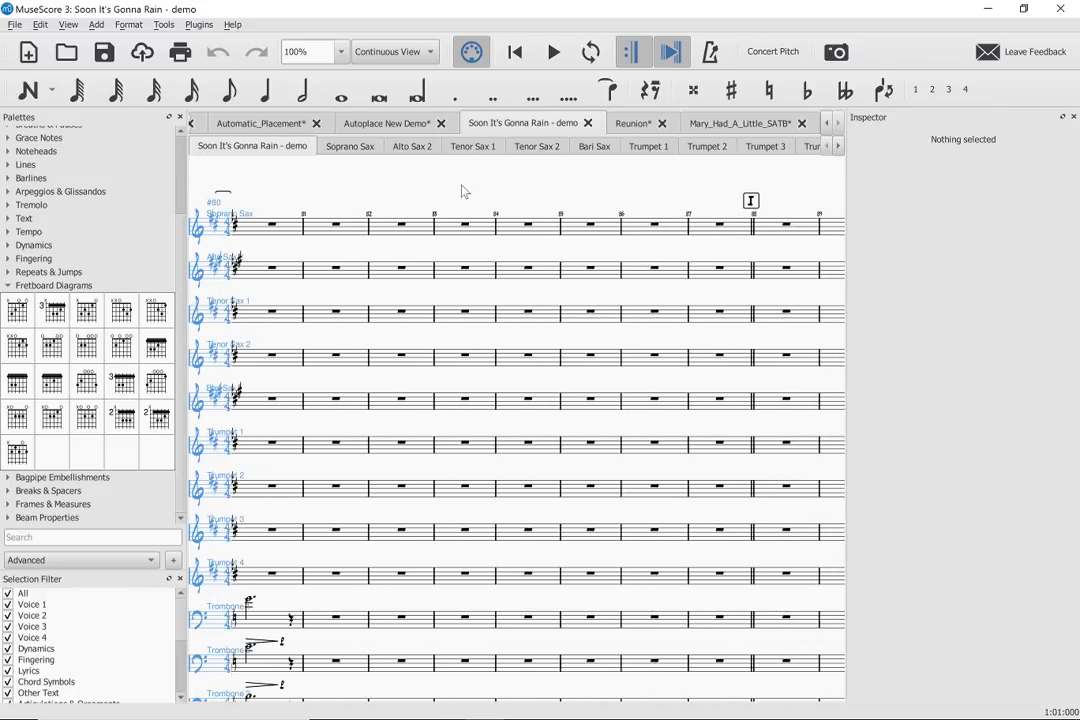
{"action": "scroll", "coordinate": [462, 190], "scroll_direction": "right", "scroll_amount": 10}
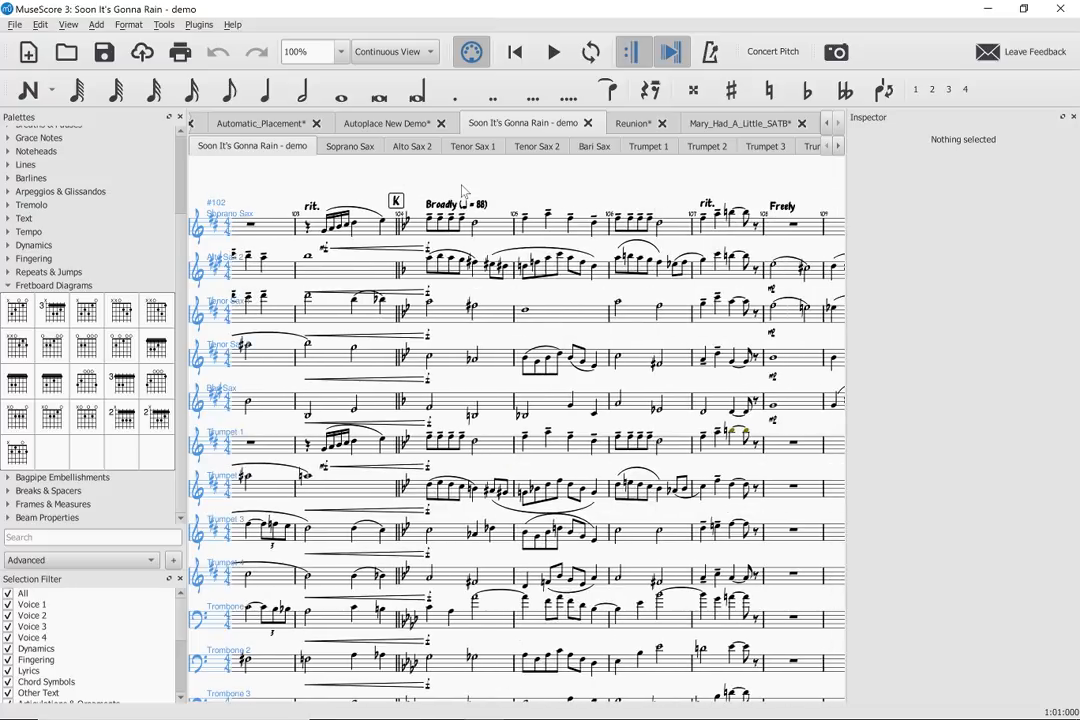
{"action": "scroll", "coordinate": [462, 190], "scroll_direction": "right", "scroll_amount": 3}
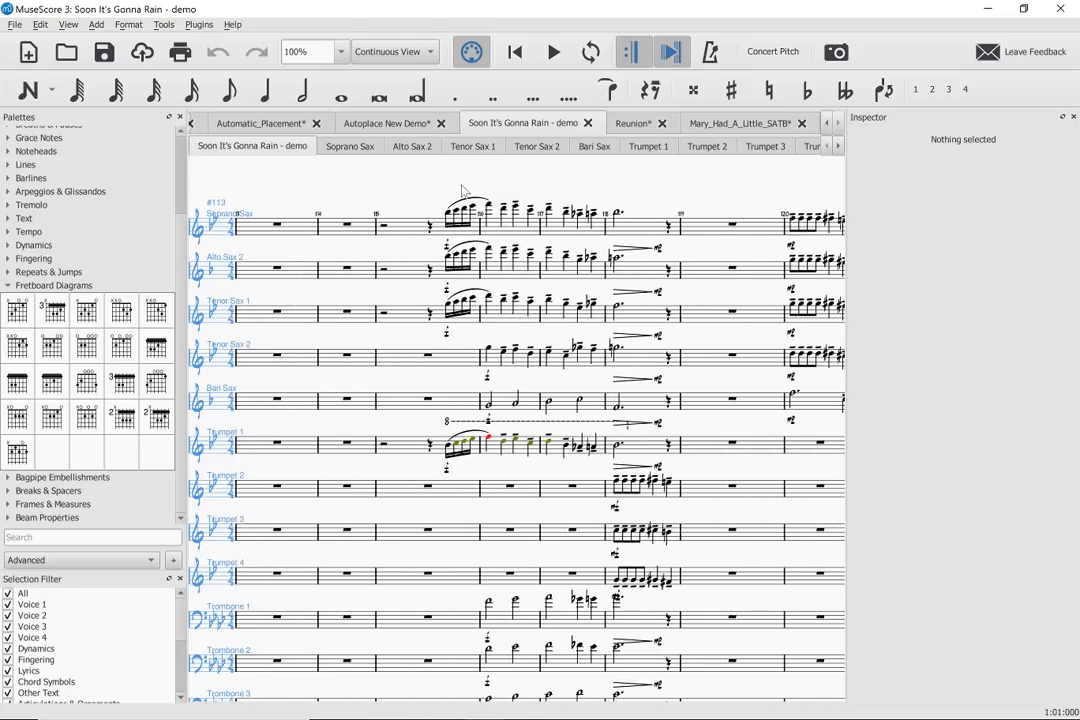
{"action": "scroll", "coordinate": [462, 190], "scroll_direction": "left", "scroll_amount": 8}
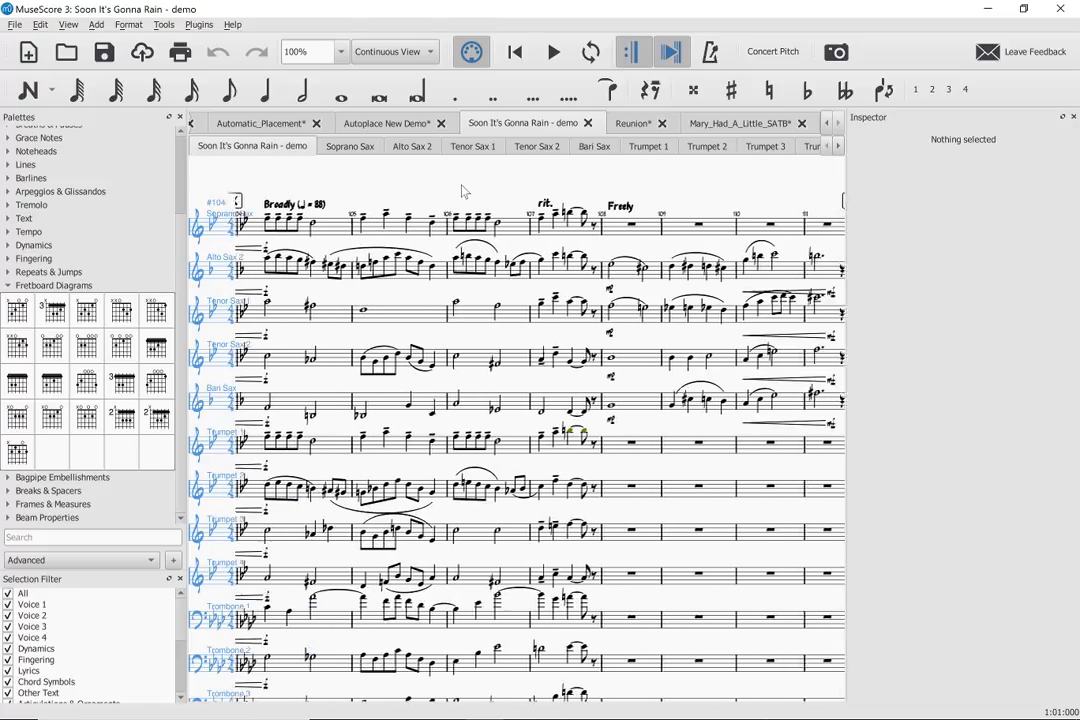
{"action": "scroll", "coordinate": [462, 190], "scroll_direction": "left", "scroll_amount": 8}
{"action": "scroll", "coordinate": [462, 190], "scroll_direction": "right", "scroll_amount": 6}
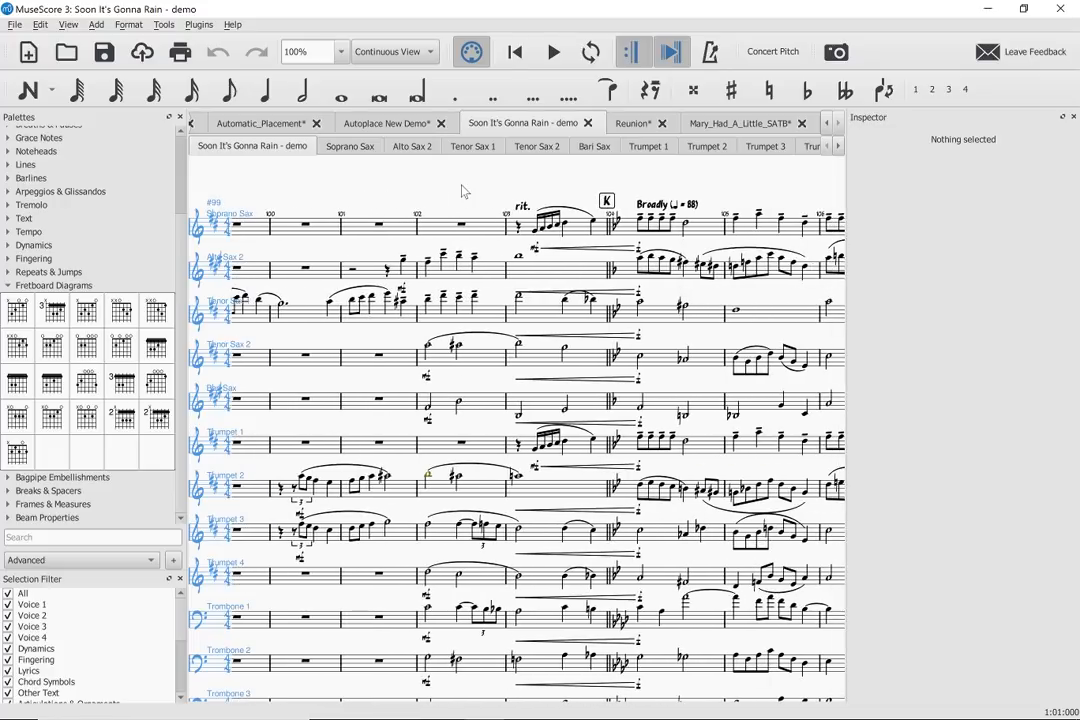
- Move the first Alto Sax 2 note of measure 102 up an octave and back down, twice
{"action": "left_click", "coordinate": [427, 264]}
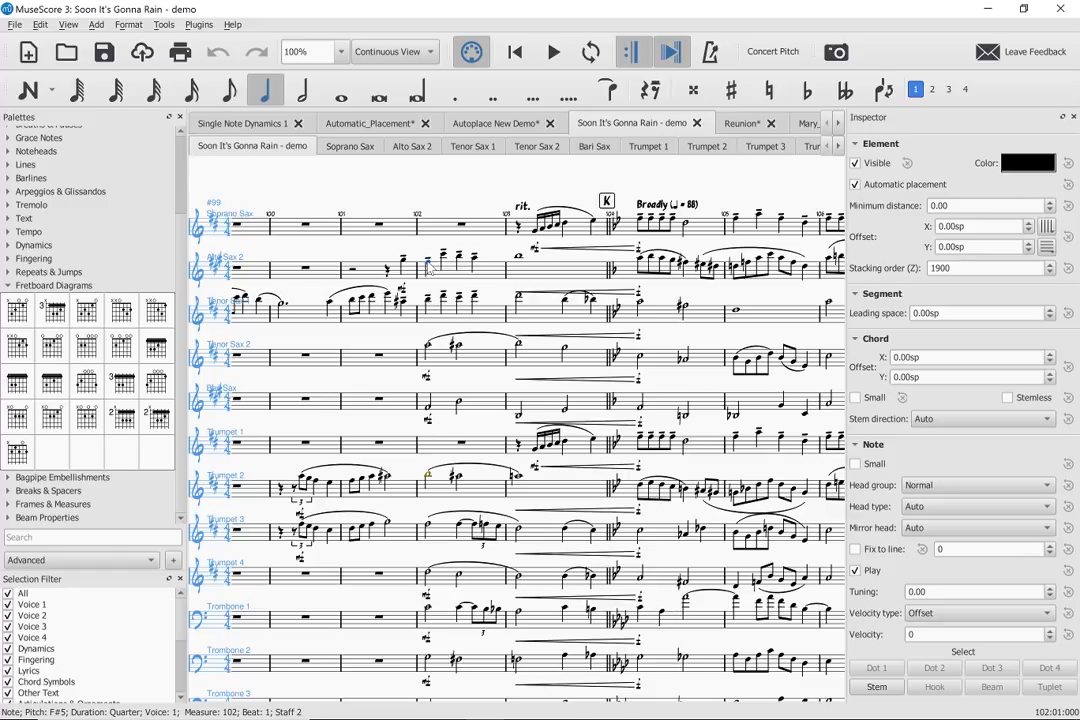
{"action": "key", "text": "ctrl+Up"}
{"action": "key", "text": "ctrl+Down"}
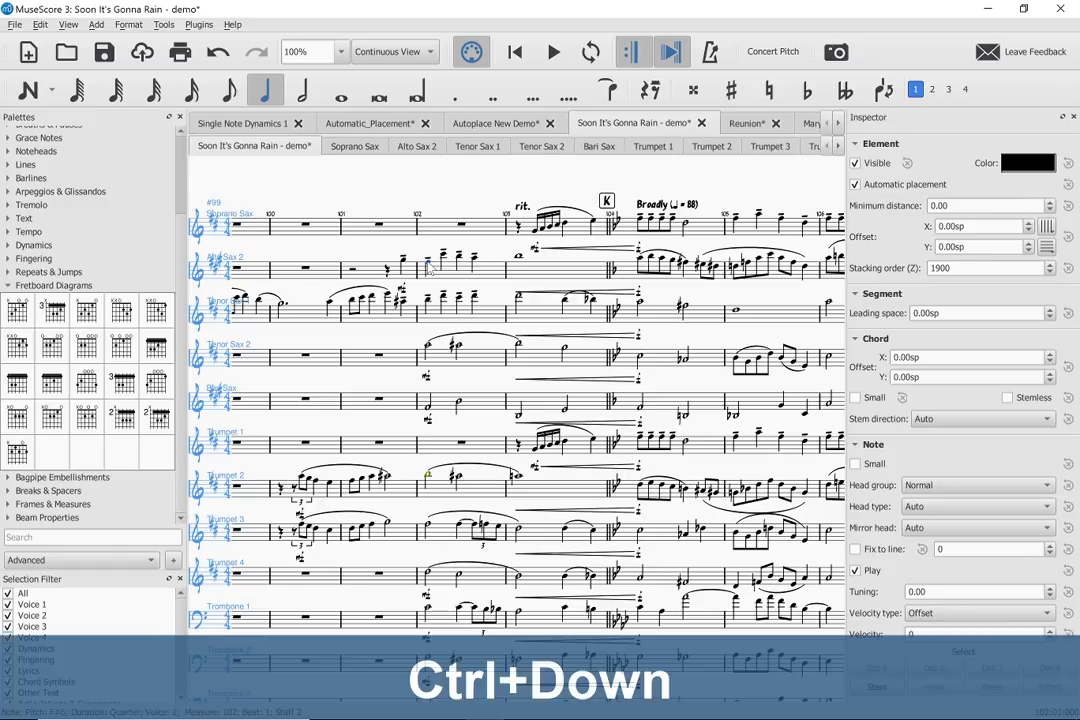
{"action": "key", "text": "ctrl+Up"}
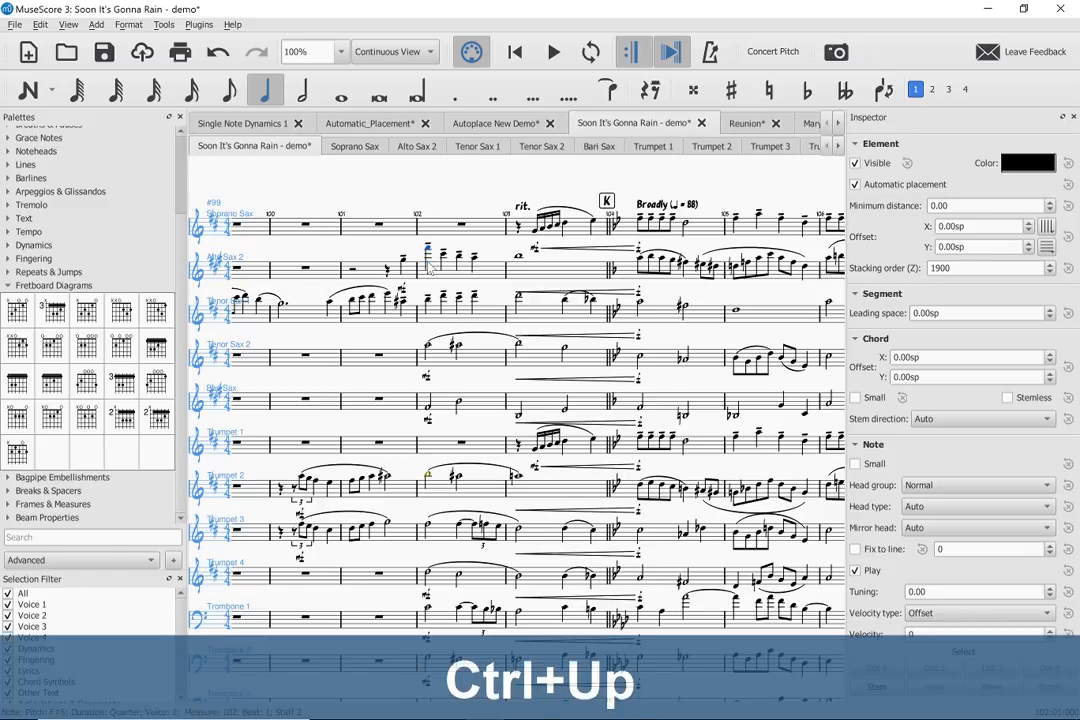
{"action": "key", "text": "ctrl+Down"}
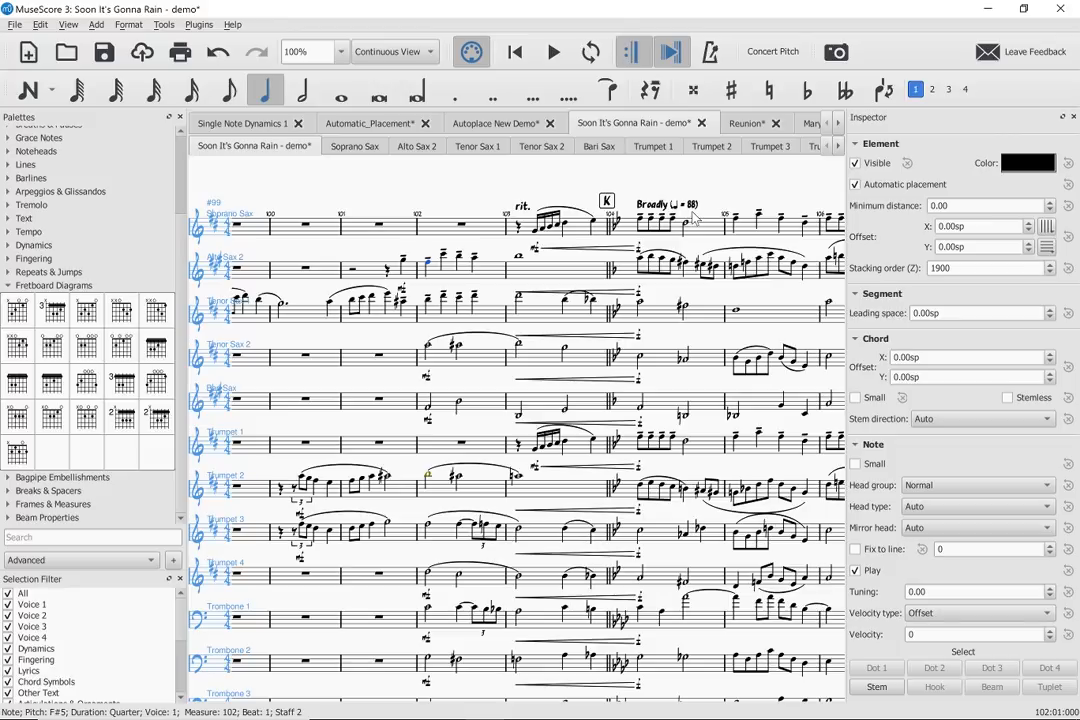
- Switch to the browser's MuseScore handbook page on fretboard diagrams and view the section on chord symbols linked to them
{"action": "key", "text": "alt+Tab"}
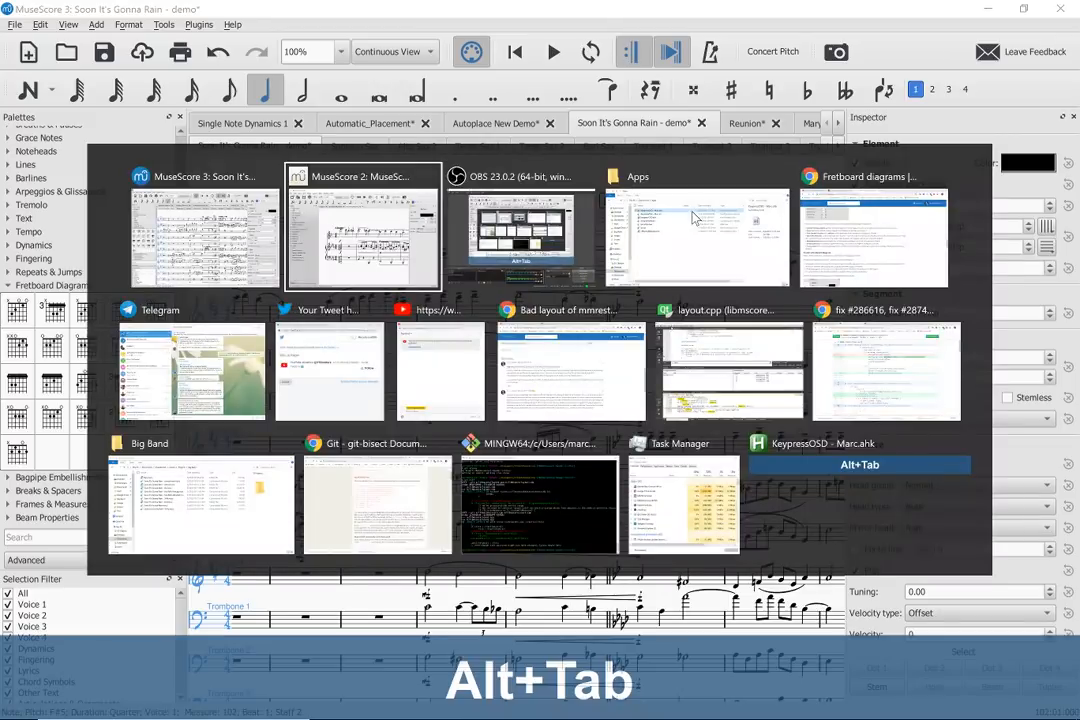
{"action": "key", "text": "alt+Tab"}
{"action": "key", "text": "alt+Tab"}
{"action": "key", "text": "alt+Tab"}
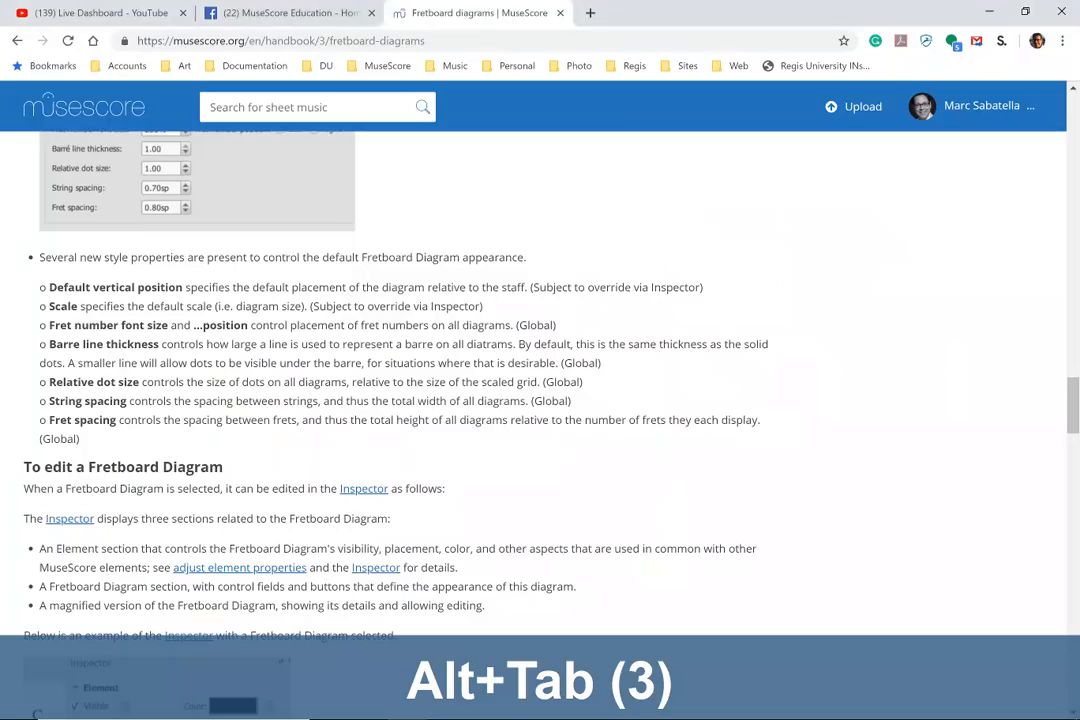
{"action": "scroll", "coordinate": [413, 202], "scroll_direction": "up", "scroll_amount": 15}
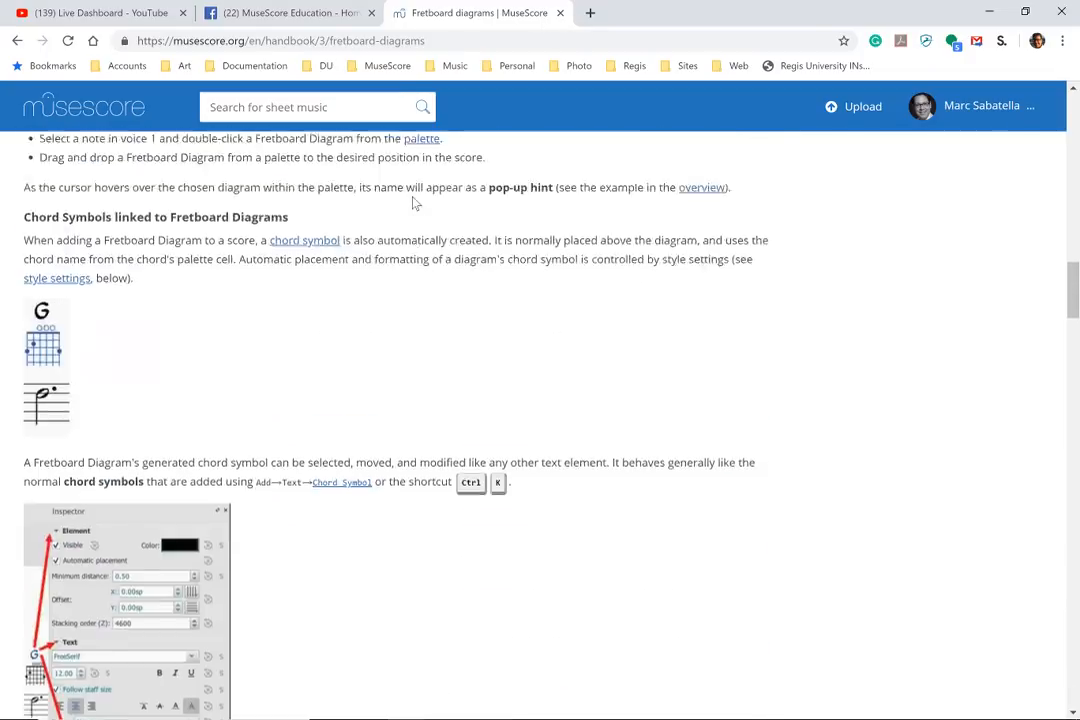
- Go from the fretboard diagrams handbook page to the musescore.org home page and open its software download page
{"action": "scroll", "coordinate": [413, 202], "scroll_direction": "up", "scroll_amount": 5}
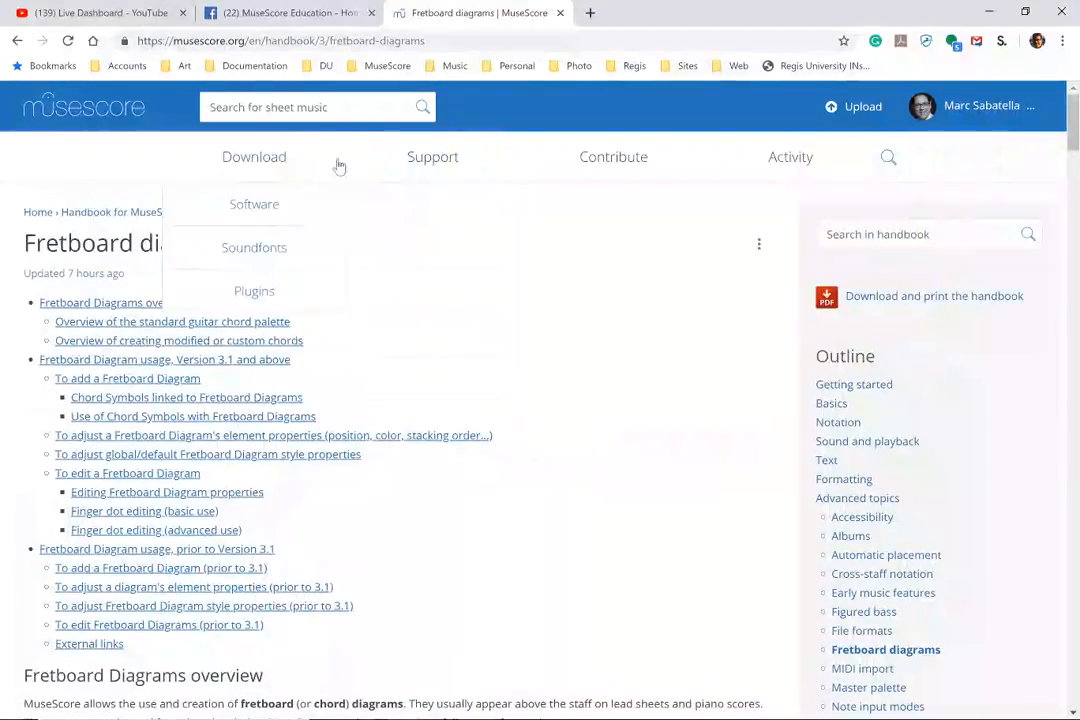
{"action": "left_click", "coordinate": [330, 40]}
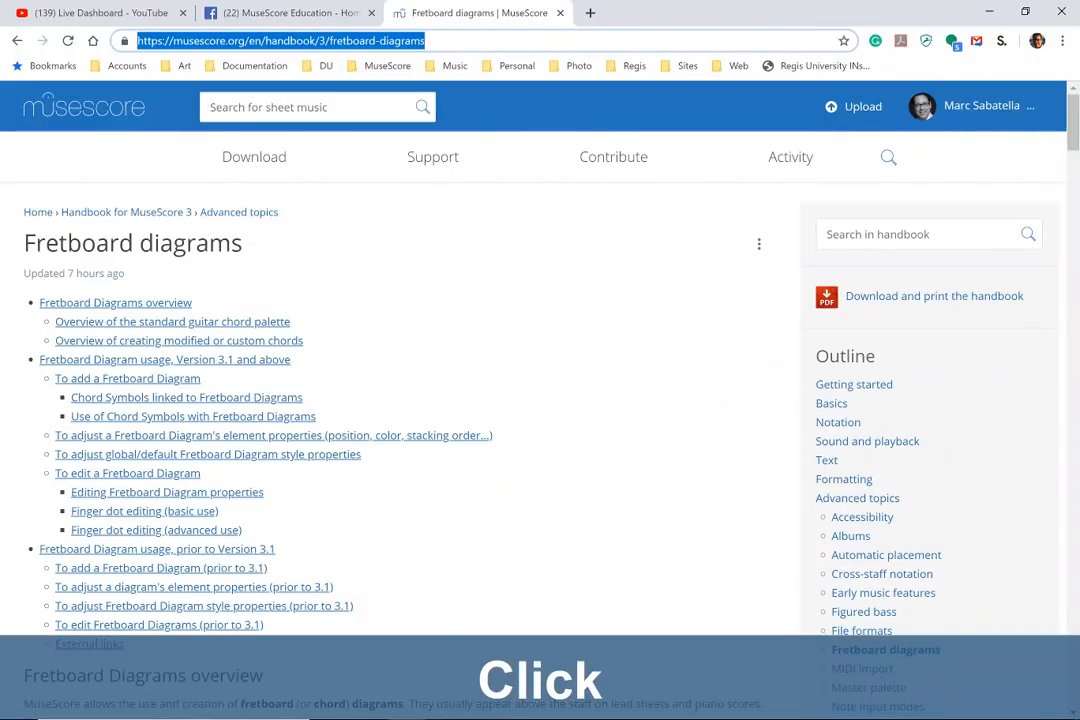
{"action": "key", "text": "Right"}
{"action": "key", "text": "ctrl+shift+Left"}
{"action": "key", "text": "ctrl+shift+Left"}
{"action": "key", "text": "ctrl+shift+Left"}
{"action": "key", "text": "ctrl+shift+Left"}
{"action": "key", "text": "ctrl+shift+Left"}
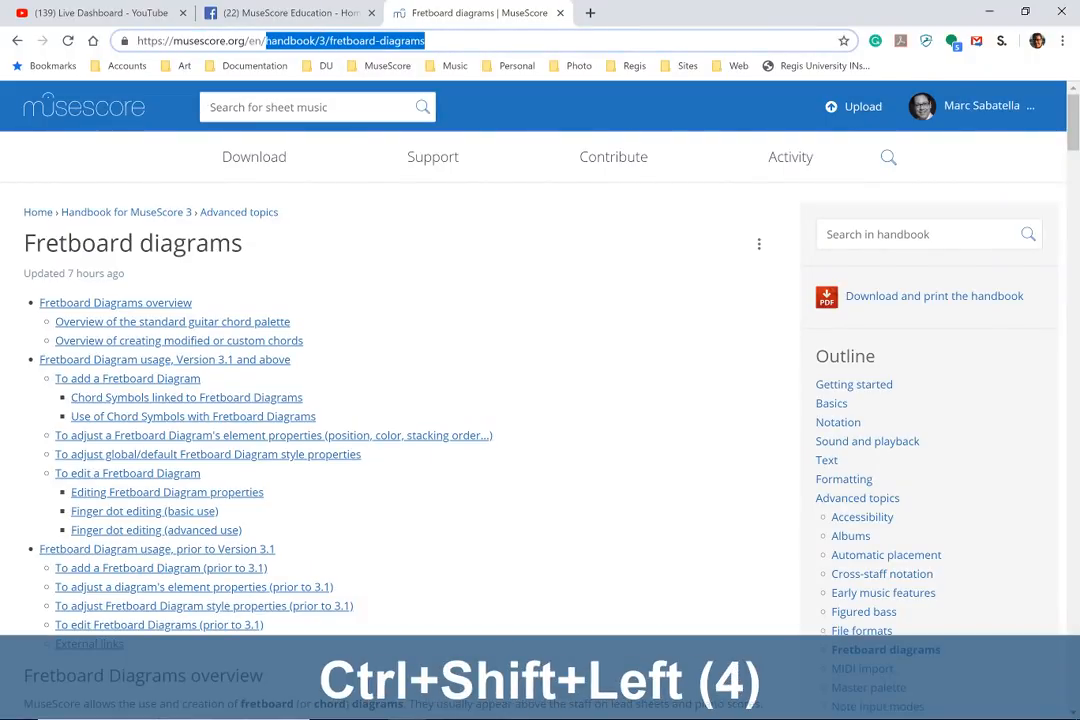
{"action": "key", "text": "BackSpace"}
{"action": "key", "text": "Return"}
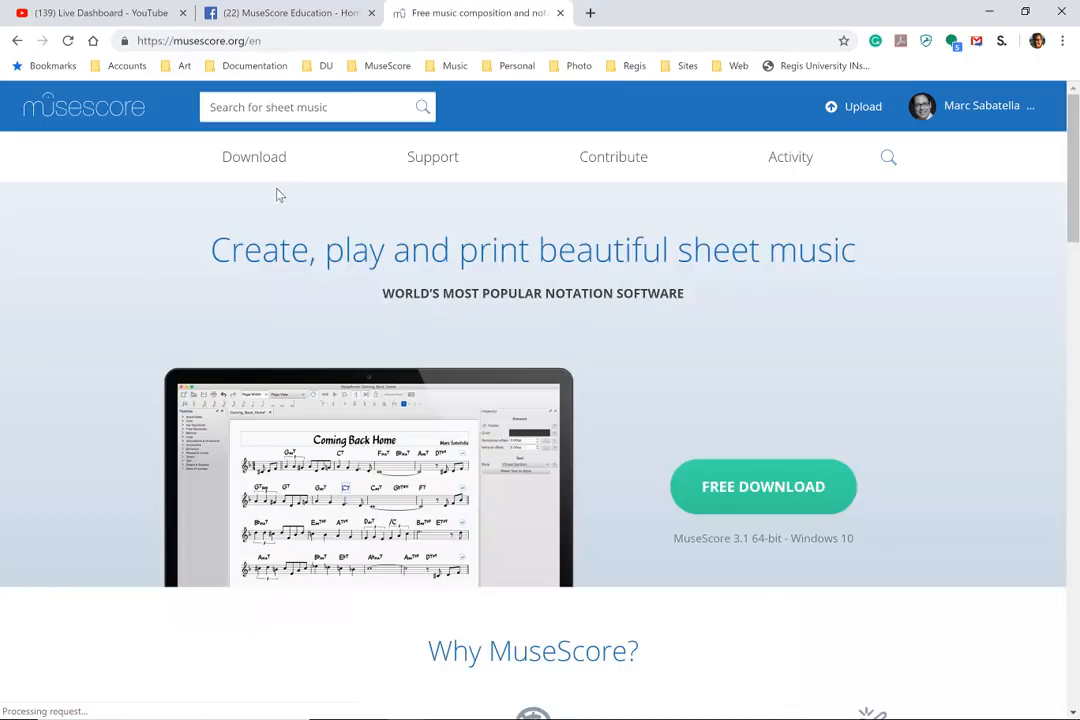
{"action": "mouse_move", "coordinate": [268, 173]}
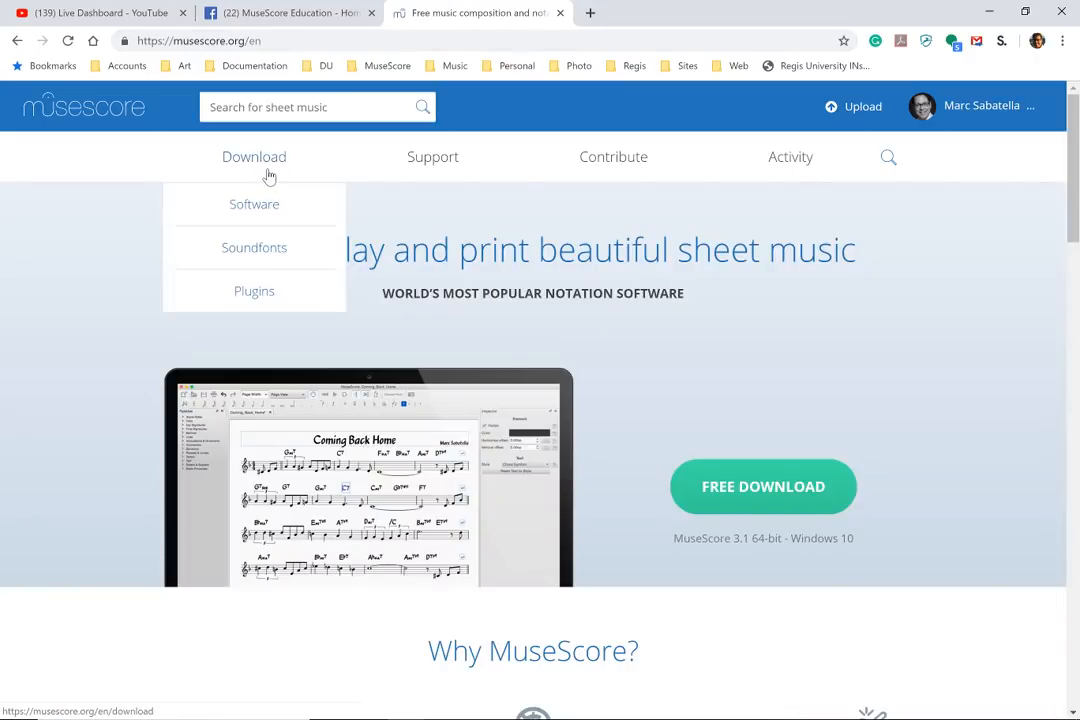
{"action": "left_click", "coordinate": [262, 202]}
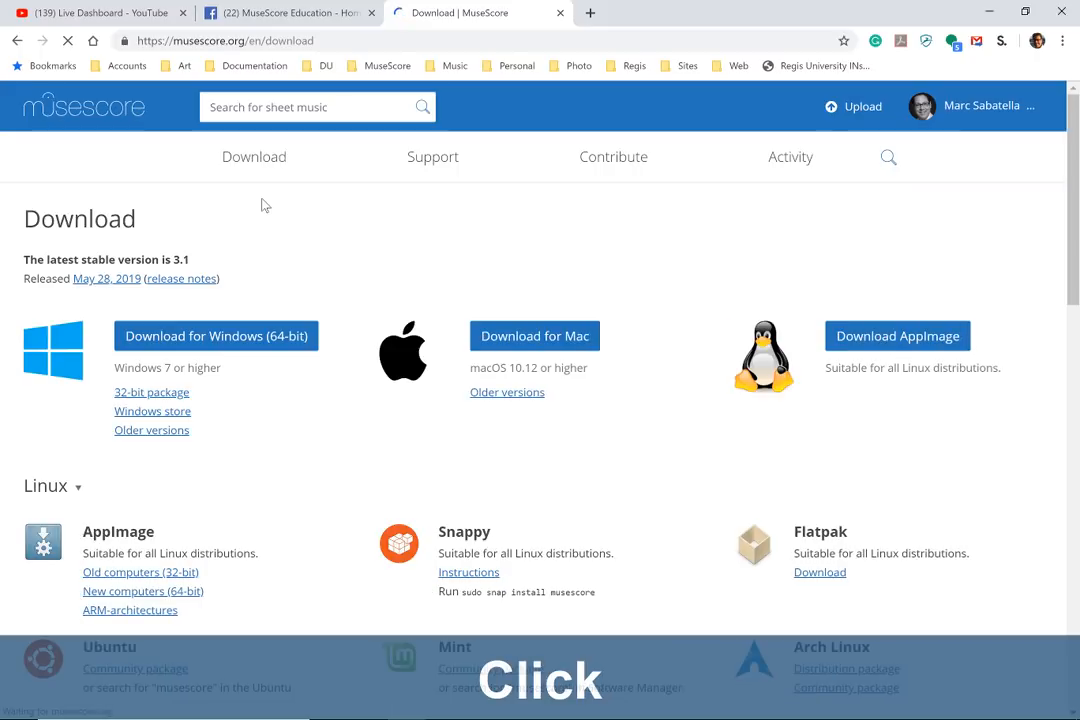
- Copy the download page's web address and switch to the YouTube live chat window
{"action": "left_click", "coordinate": [295, 40]}
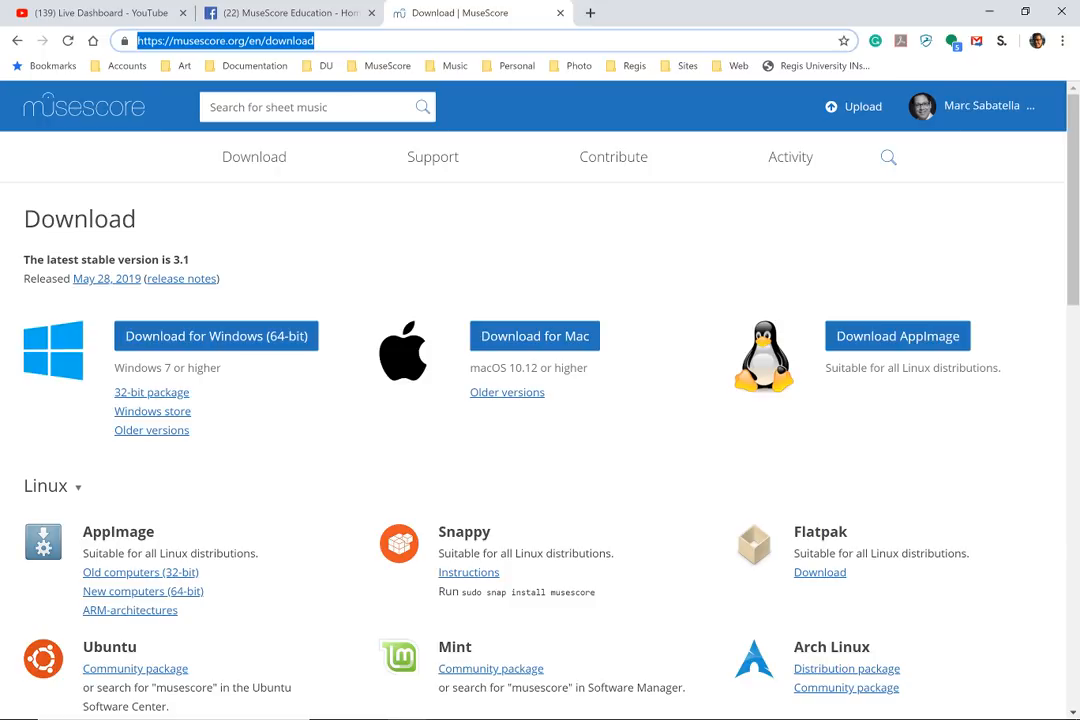
{"action": "key", "text": "ctrl+c"}
{"action": "key", "text": "alt+Tab"}
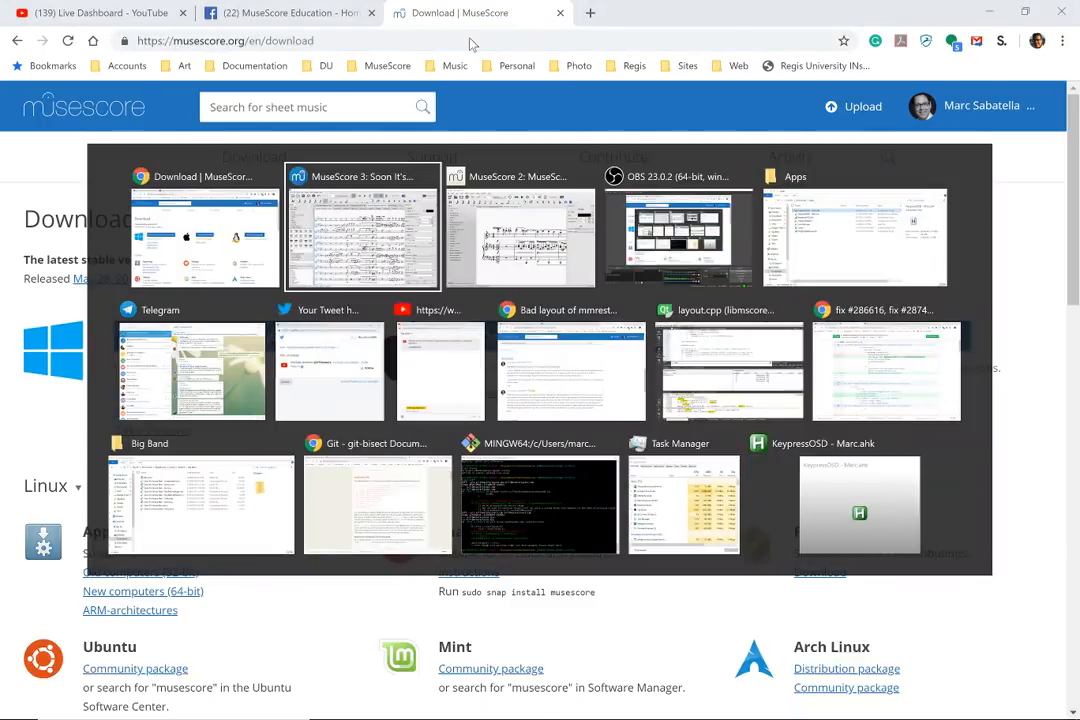
{"action": "key", "text": "alt+Tab"}
{"action": "key", "text": "alt+Tab"}
{"action": "key", "text": "alt+Tab"}
{"action": "key", "text": "alt+Tab"}
{"action": "key", "text": "alt+Tab"}
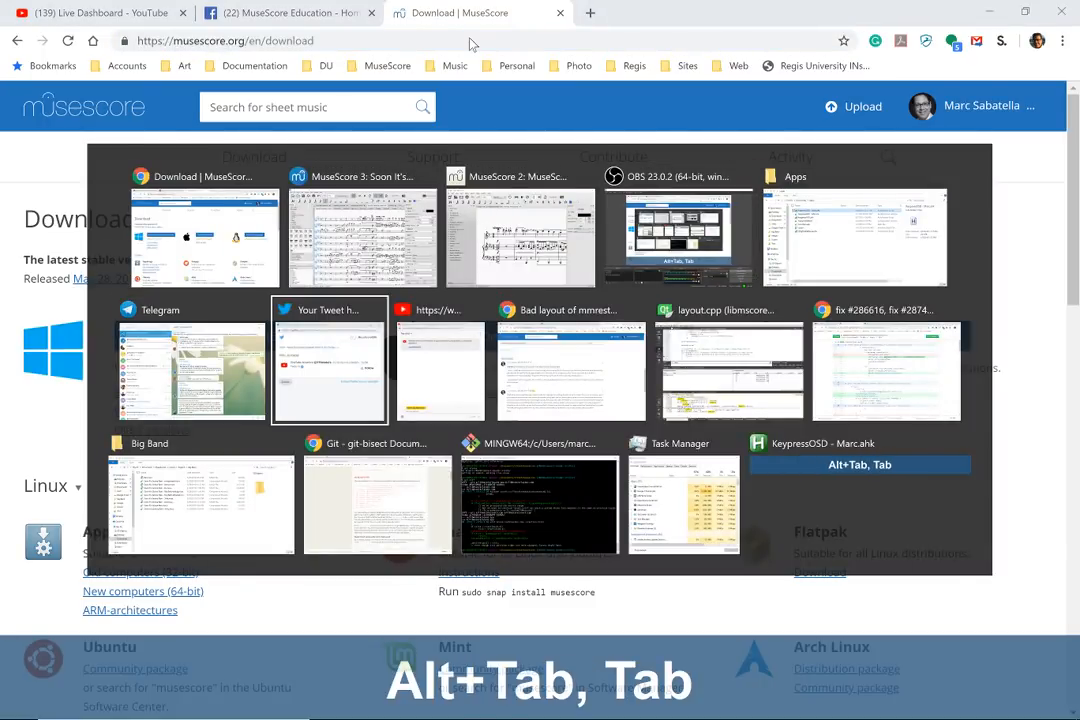
{"action": "key", "text": "alt+Tab"}
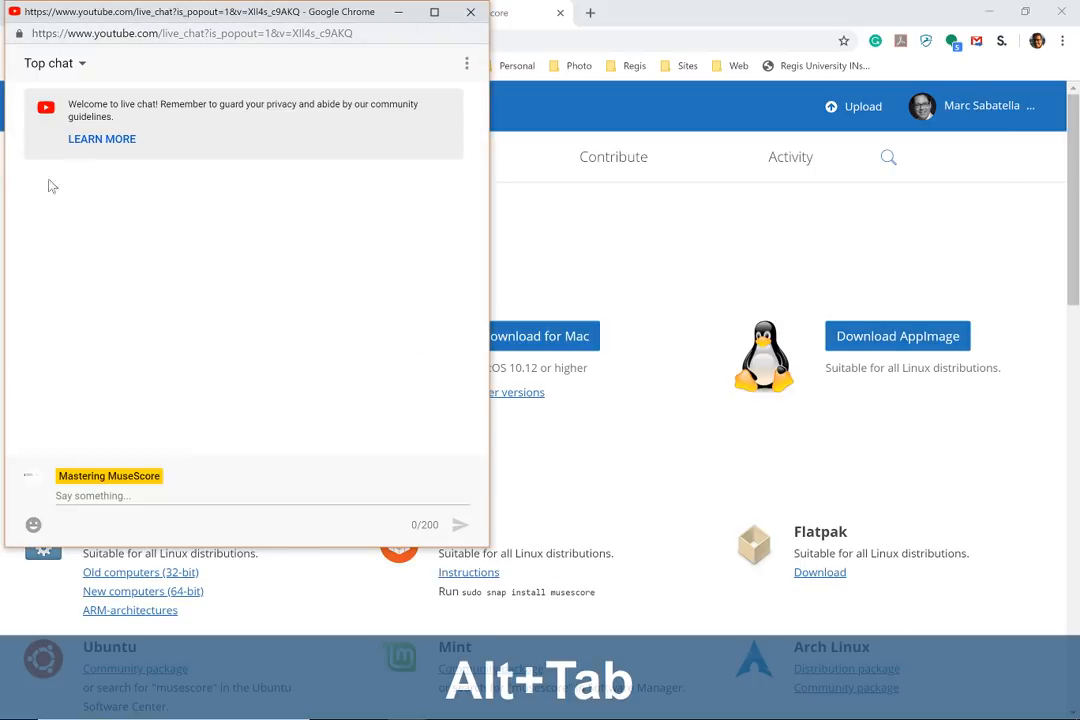
{"action": "left_click", "coordinate": [120, 500]}
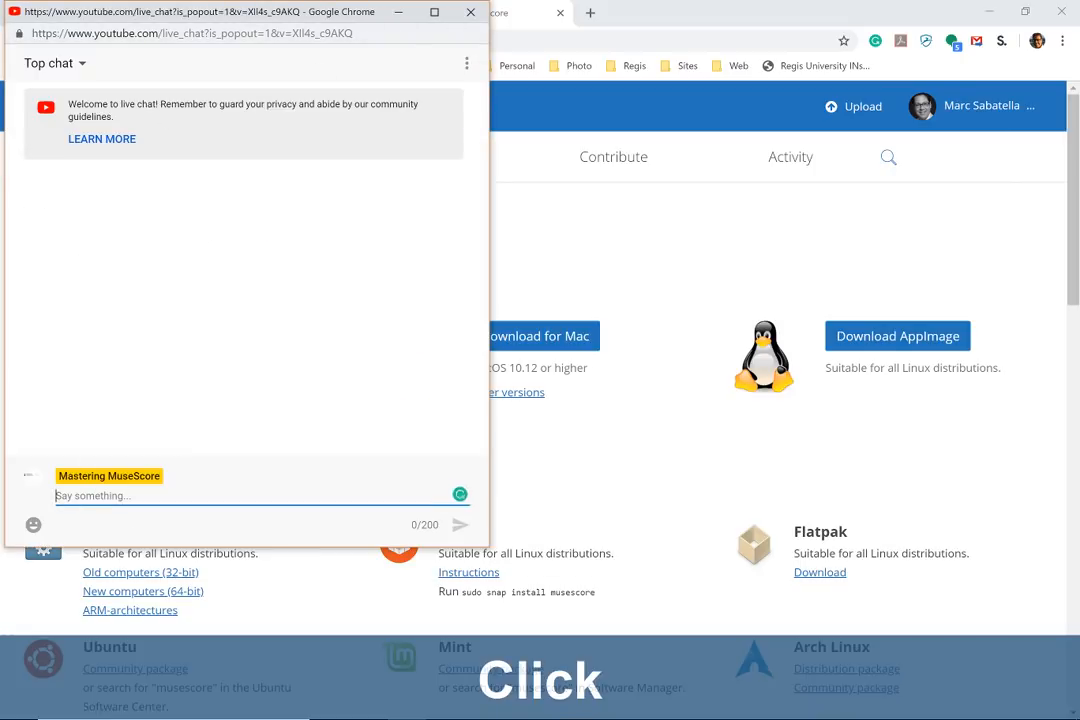
{"action": "type", "text": "Download link"}
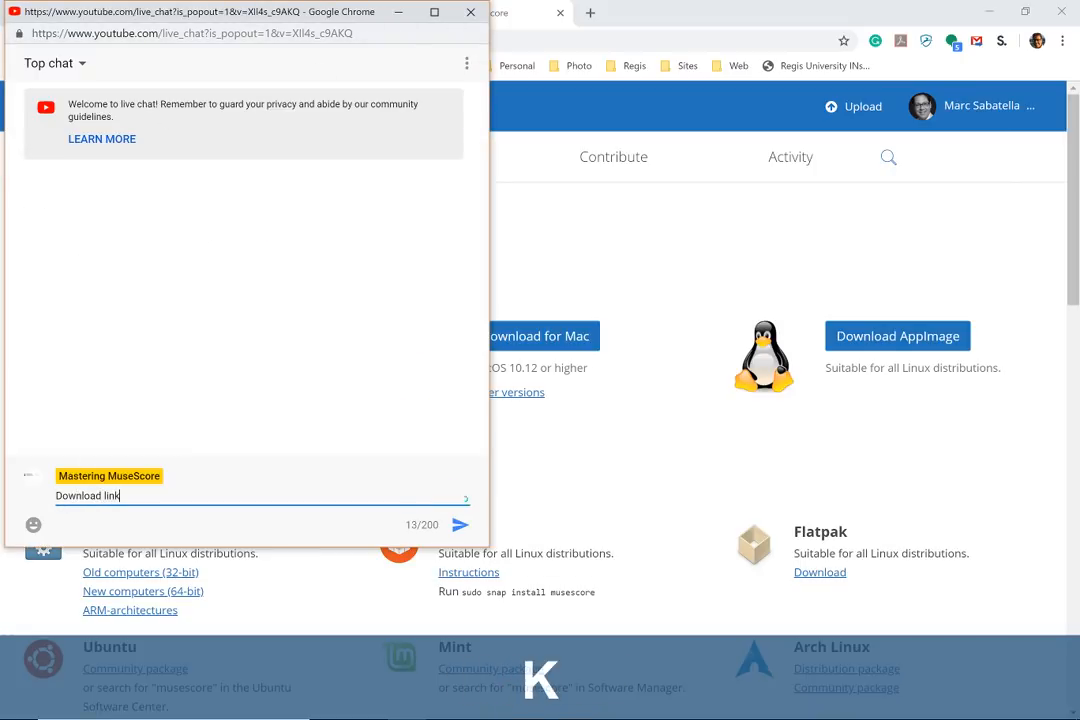
{"action": "type", "text": " for 3.1:"}
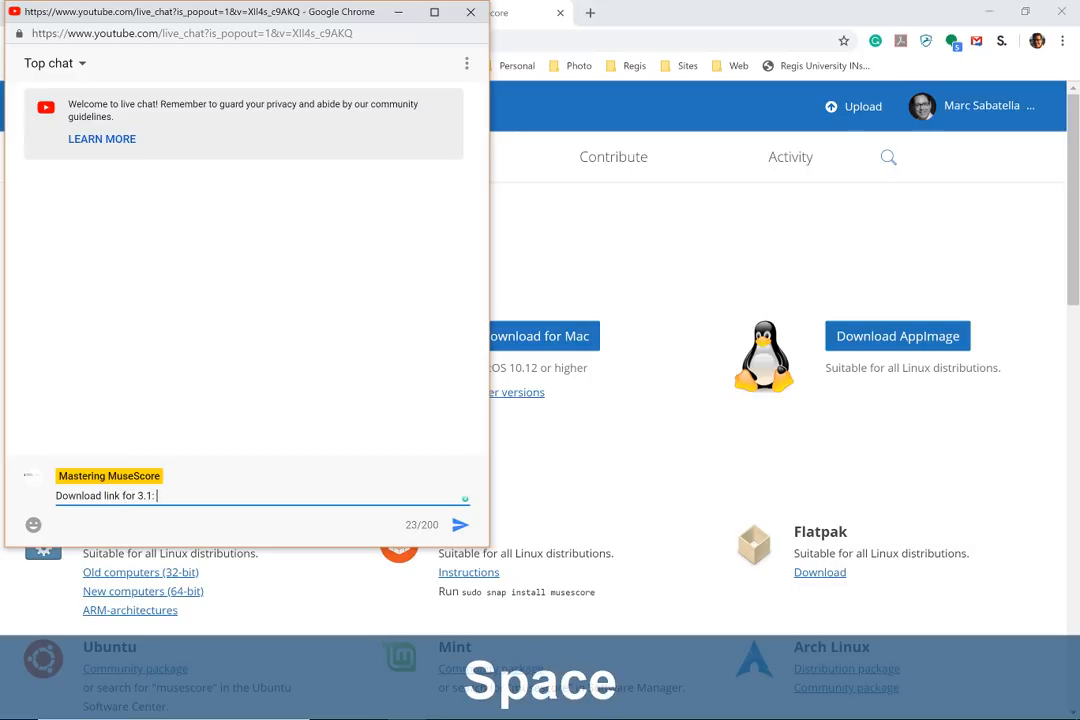
{"action": "key", "text": "ctrl+v"}
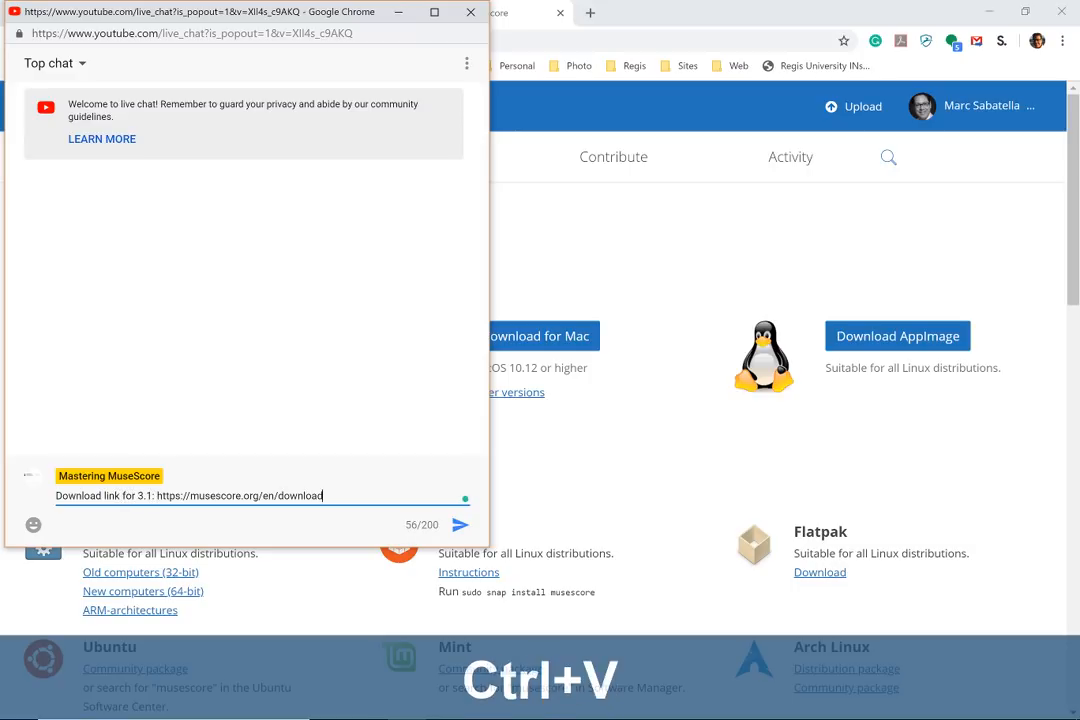
{"action": "key", "text": "Return"}
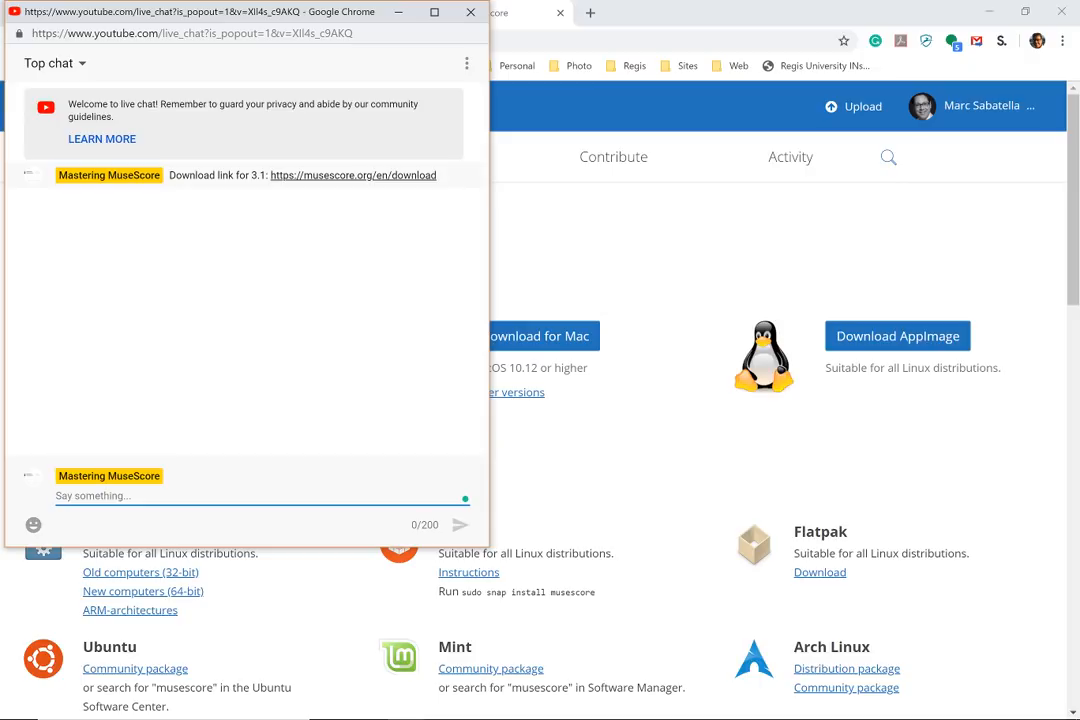
- Switch to MuseScore 3 and view the closing measures of the Reunion score
{"action": "key", "text": "alt+Tab"}
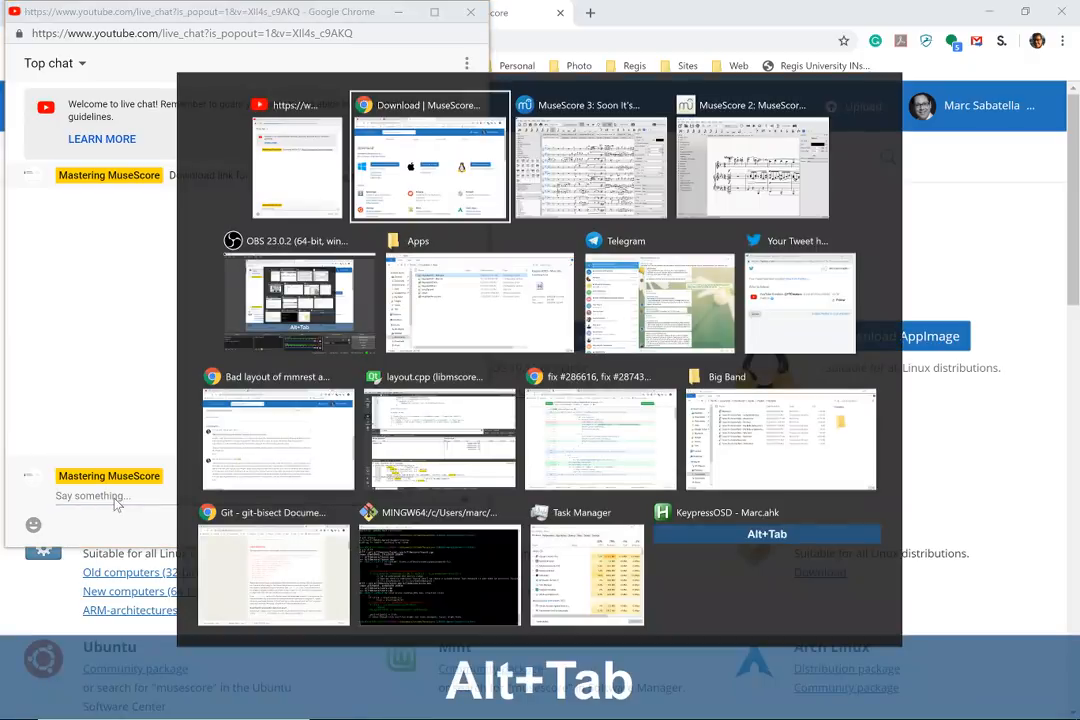
{"action": "key", "text": "alt+Tab"}
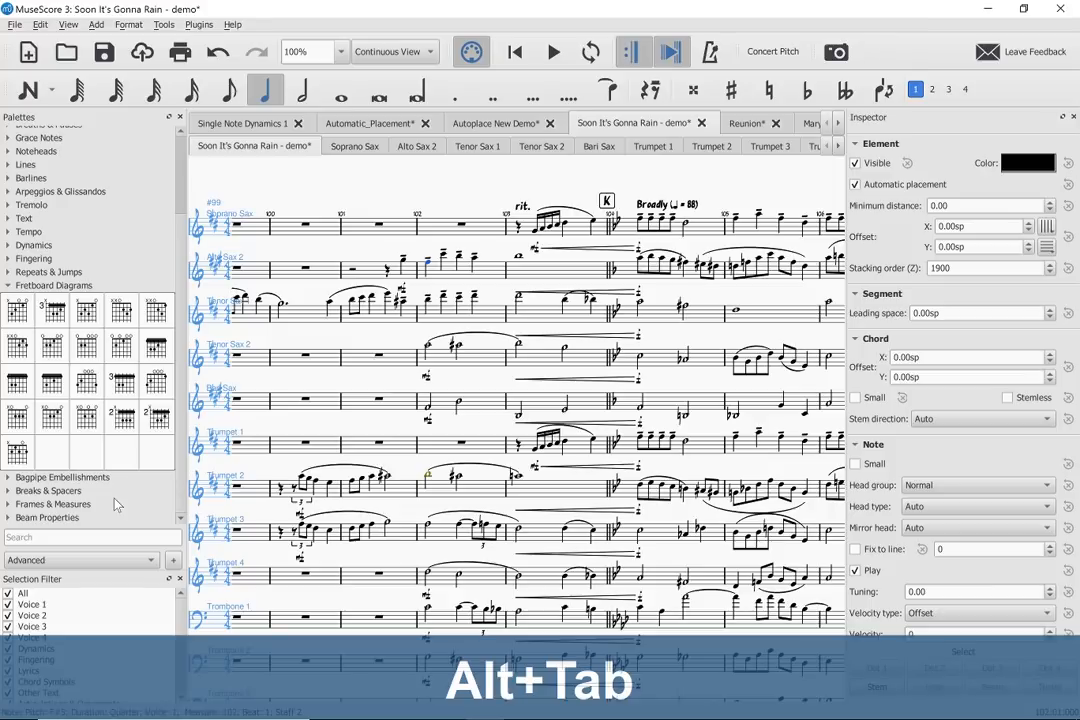
{"action": "left_click", "coordinate": [747, 123]}
{"action": "scroll", "coordinate": [540, 383], "scroll_direction": "down", "scroll_amount": 15}
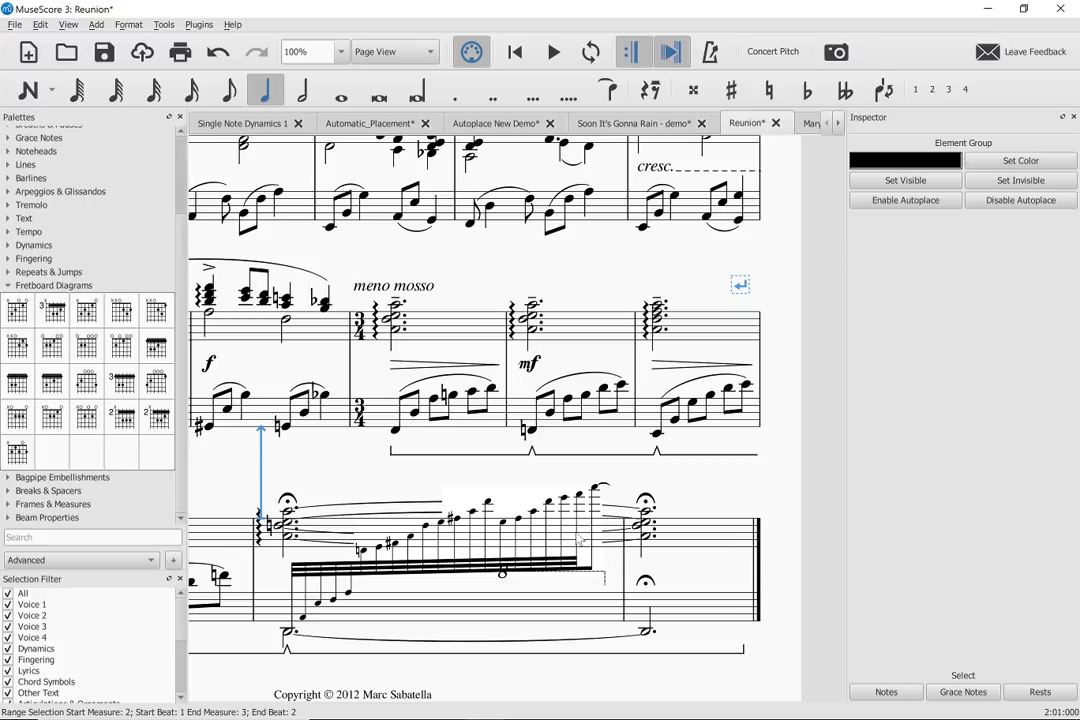
- Move the 8va line in the Reunion score's measure 22 up into the upper staff, and reset its position
{"action": "left_click", "coordinate": [605, 581]}
{"action": "left_click_drag", "start_coordinate": [605, 581], "coordinate": [612, 489]}
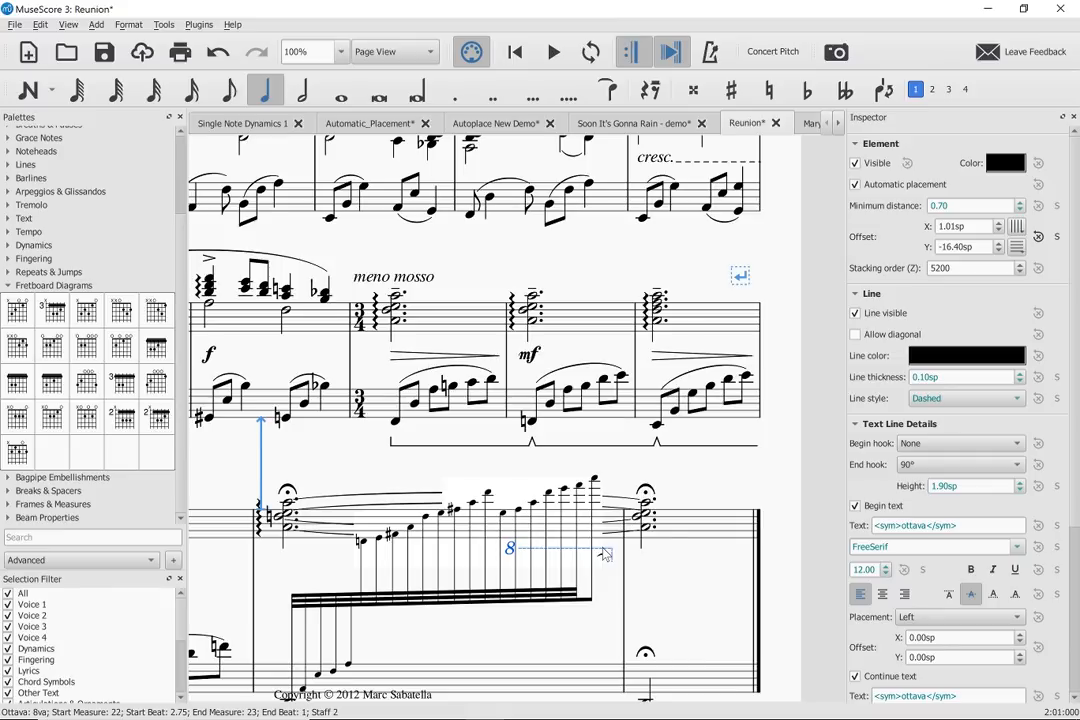
{"action": "key", "text": "ctrl+r"}
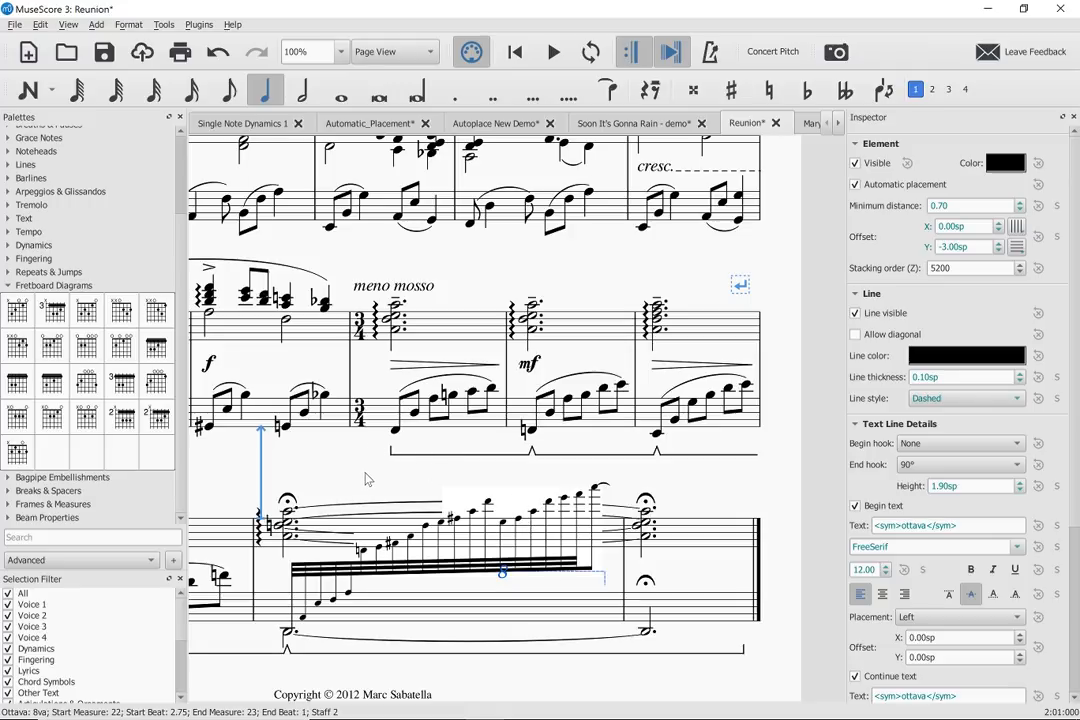
{"action": "scroll", "coordinate": [367, 480], "scroll_direction": "left", "scroll_amount": 3}
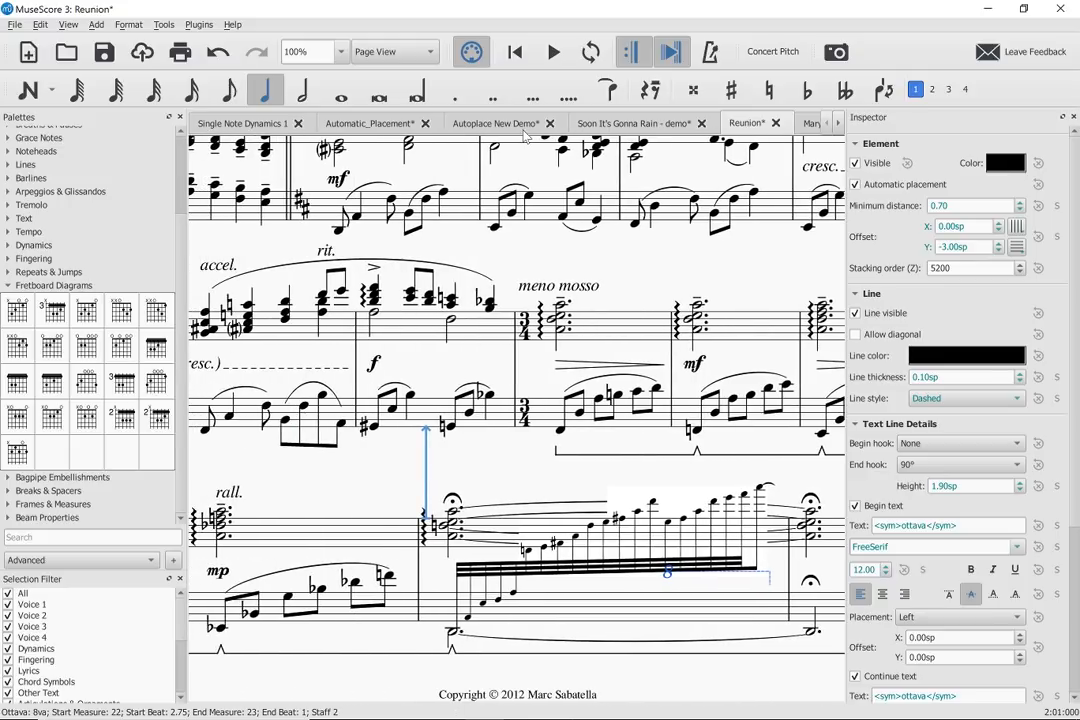
- In Soon It's Gonna Rain - demo, extend the barlines from Soprano Sax to Trumpet 1, and stop Bari Sax's measure 104 double barline spanning to the next staff
{"action": "left_click", "coordinate": [603, 124]}
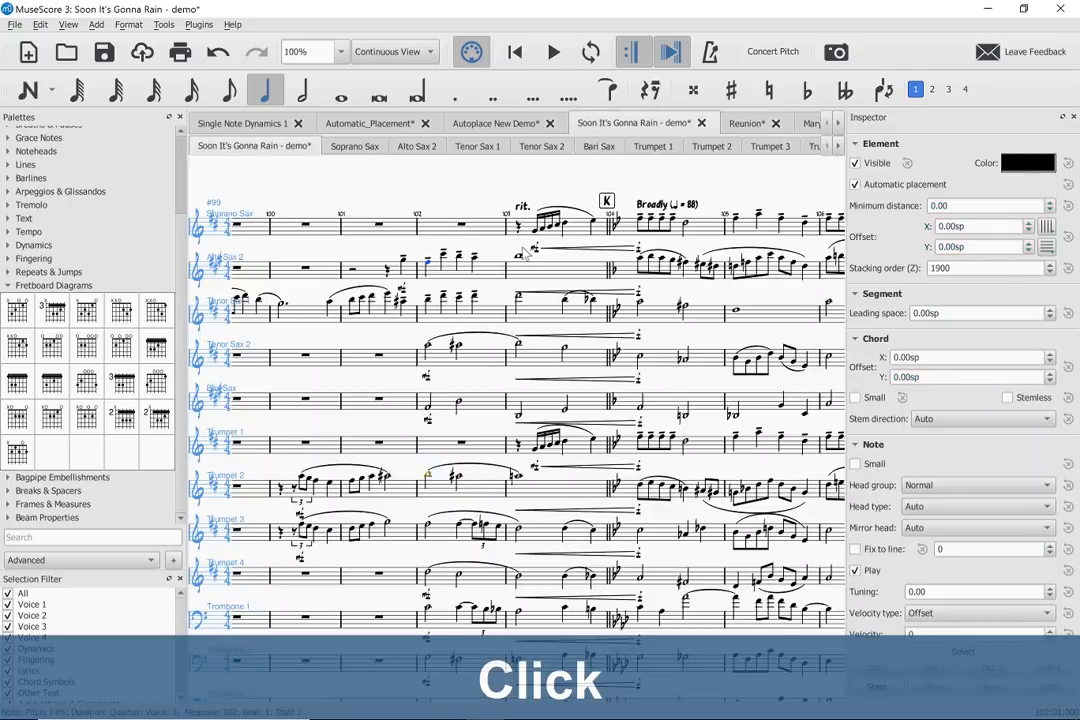
{"action": "left_click", "coordinate": [610, 234]}
{"action": "double_click", "coordinate": [609, 235]}
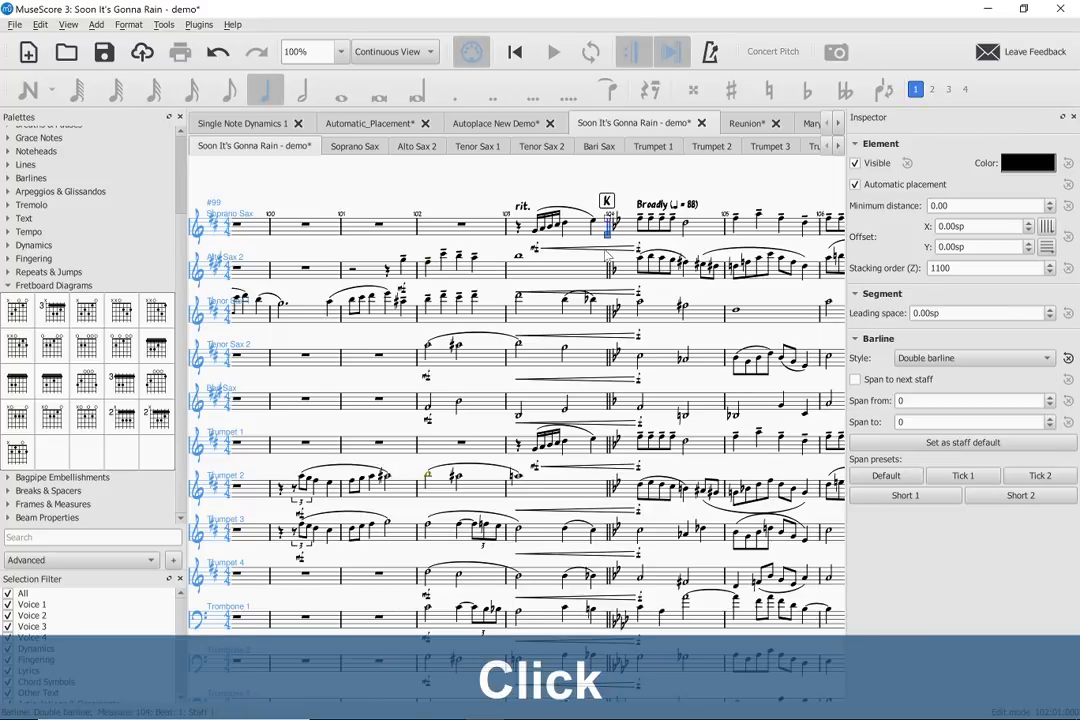
{"action": "left_click_drag", "start_coordinate": [607, 238], "coordinate": [606, 450]}
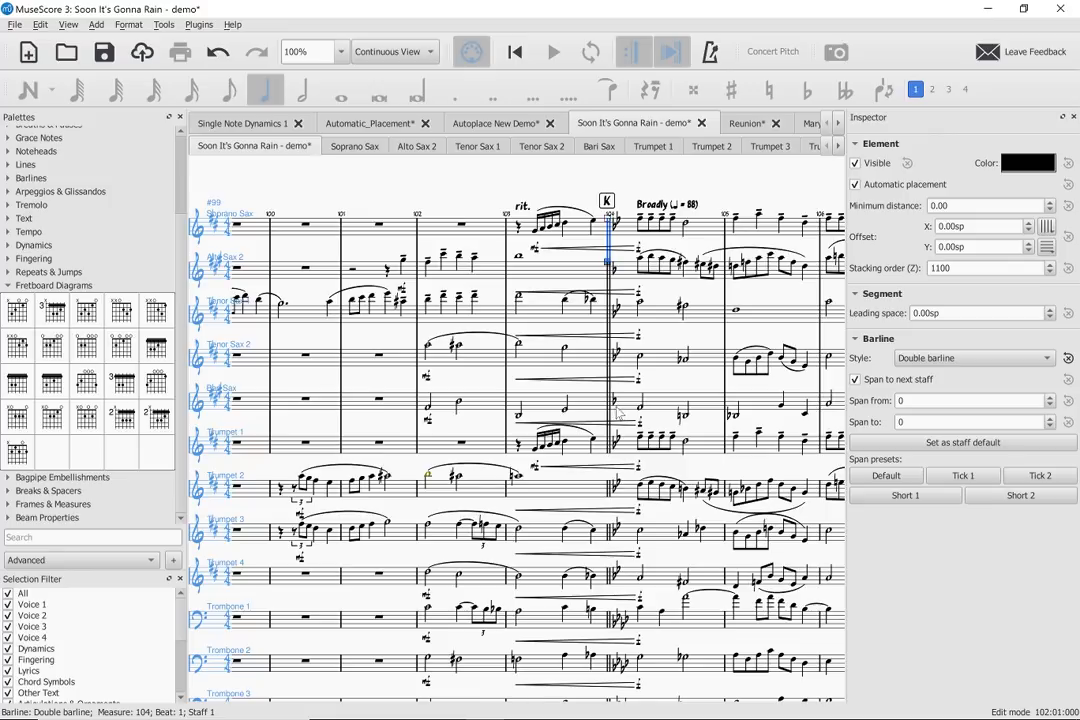
{"action": "left_click", "coordinate": [613, 406]}
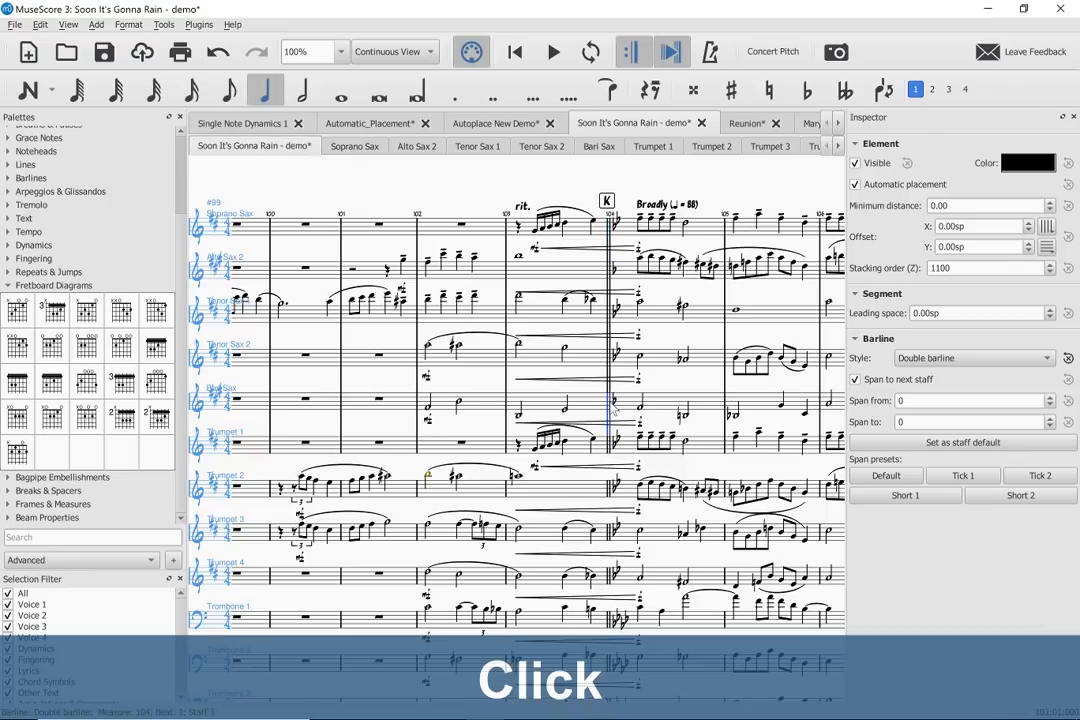
{"action": "left_click", "coordinate": [855, 379]}
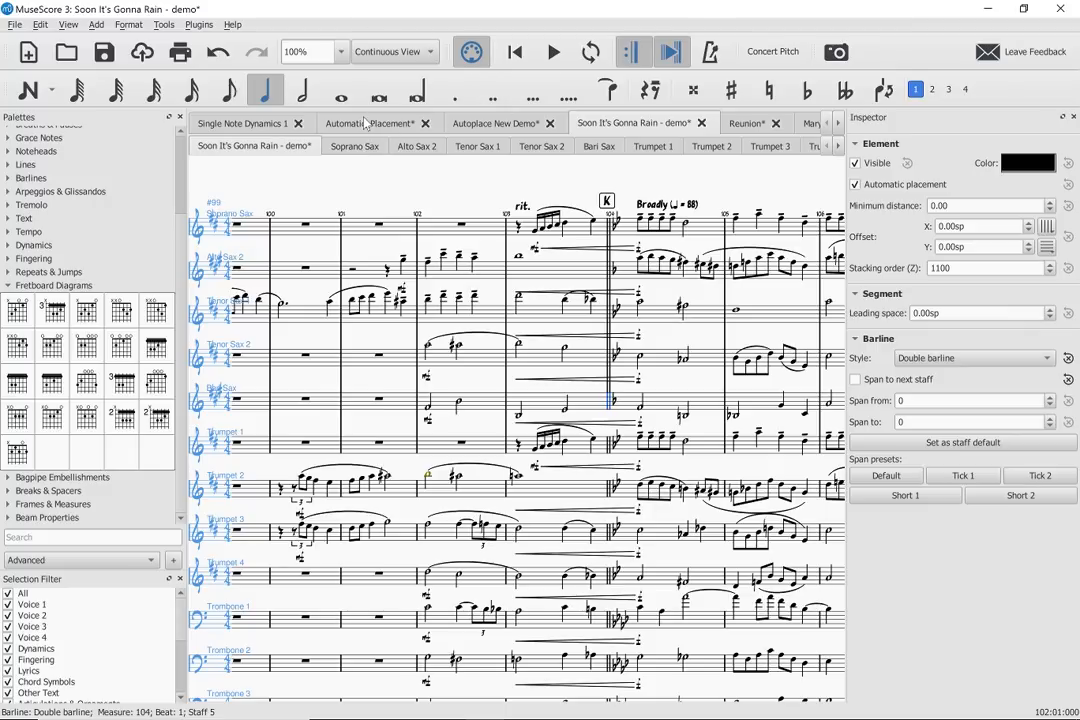
- Switch to the Automatic_Placement score and make the B♭ Clarinet staff a small staff
{"action": "left_click", "coordinate": [413, 125]}
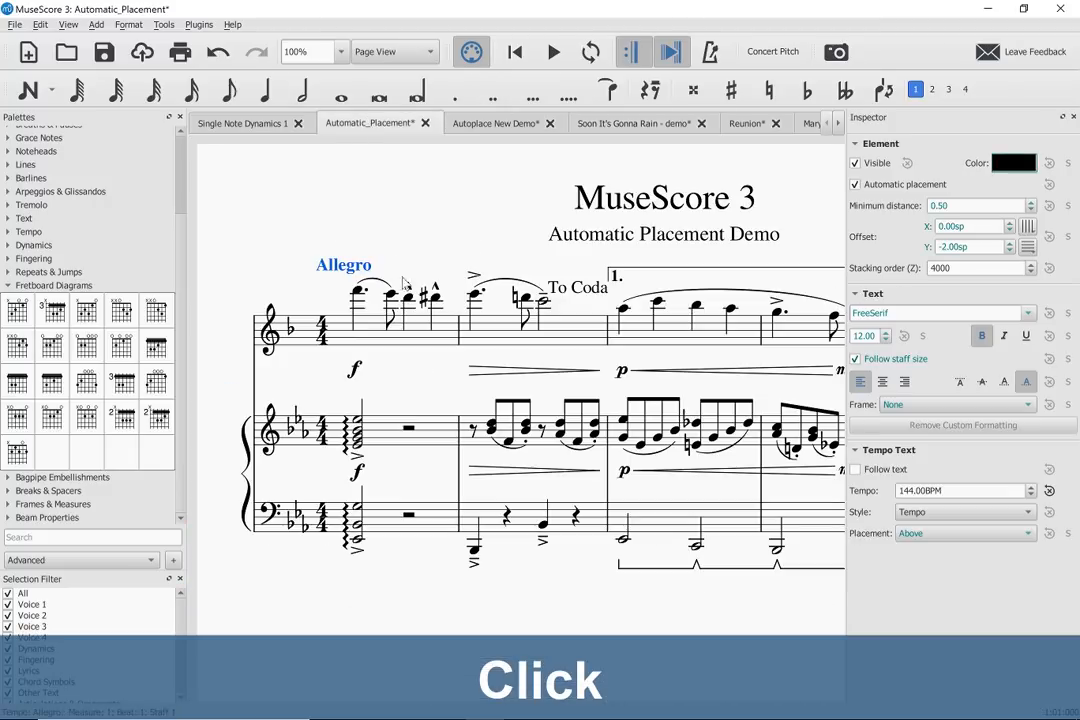
{"action": "right_click", "coordinate": [366, 341]}
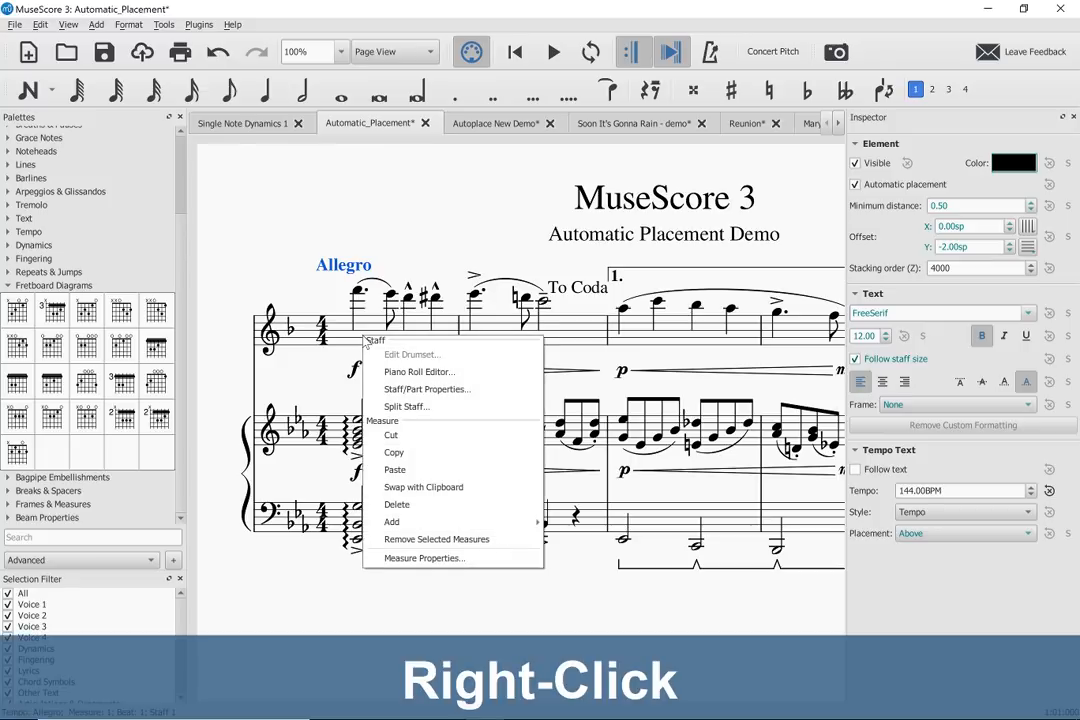
{"action": "left_click", "coordinate": [392, 389]}
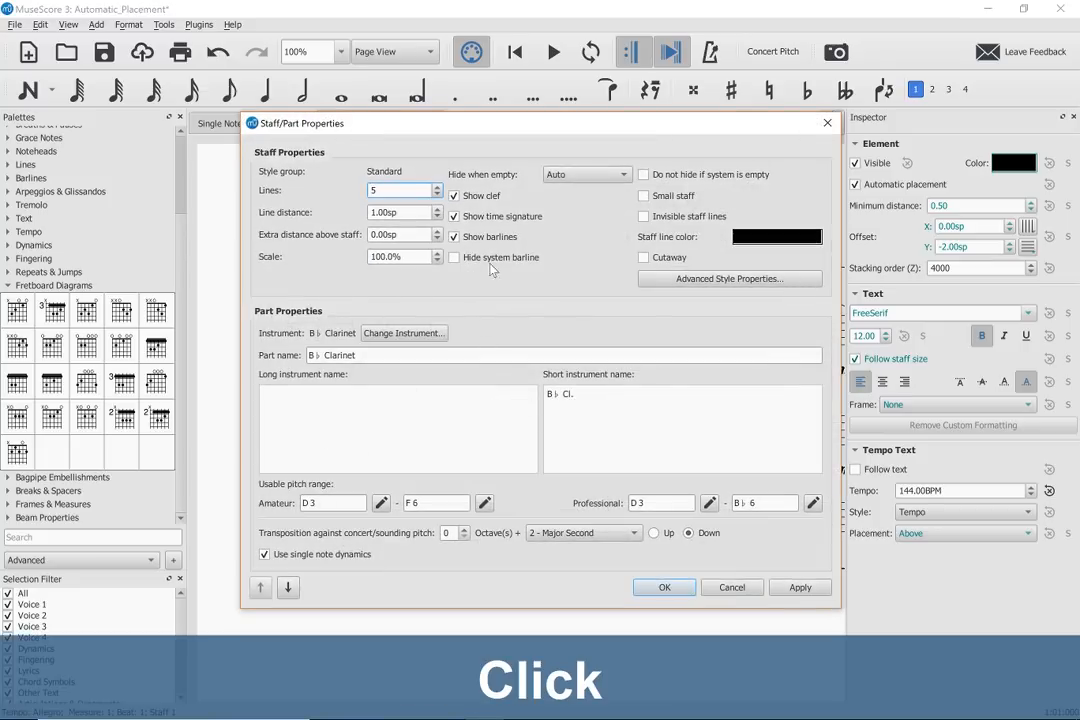
{"action": "left_click", "coordinate": [643, 195]}
{"action": "left_click", "coordinate": [663, 587]}
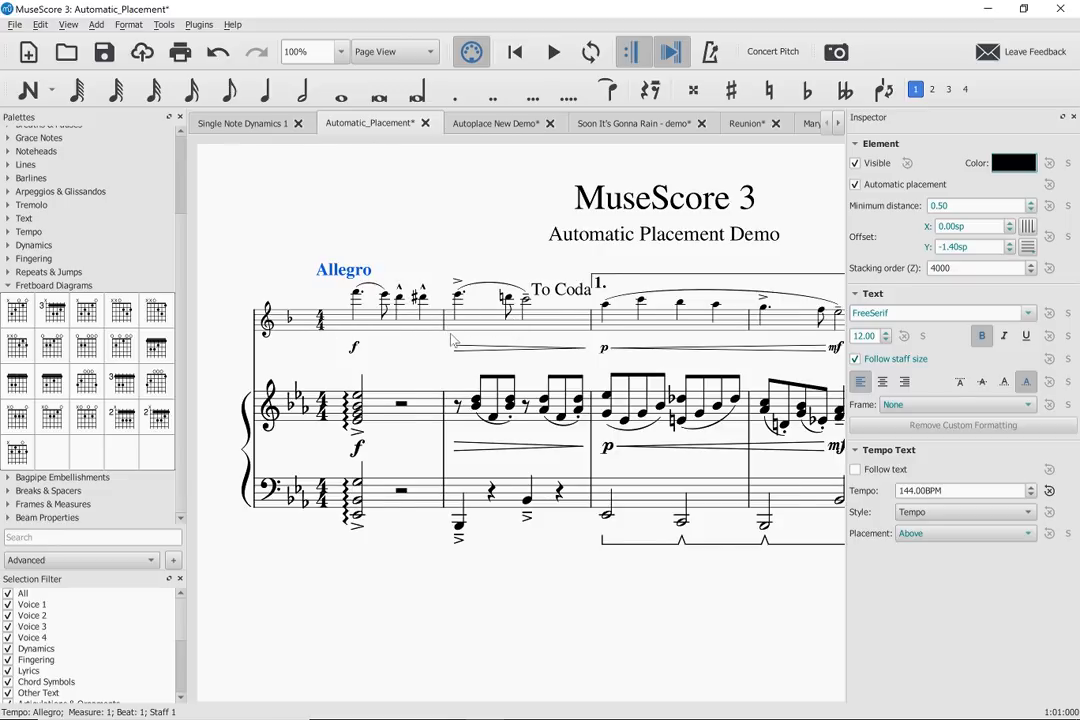
- Undo and redo the small staff change to compare the clarinet staff's markings at both sizes, and select the To Coda marking
{"action": "scroll", "coordinate": [451, 334], "scroll_direction": "right", "scroll_amount": 4}
{"action": "scroll", "coordinate": [451, 334], "scroll_direction": "left", "scroll_amount": 3}
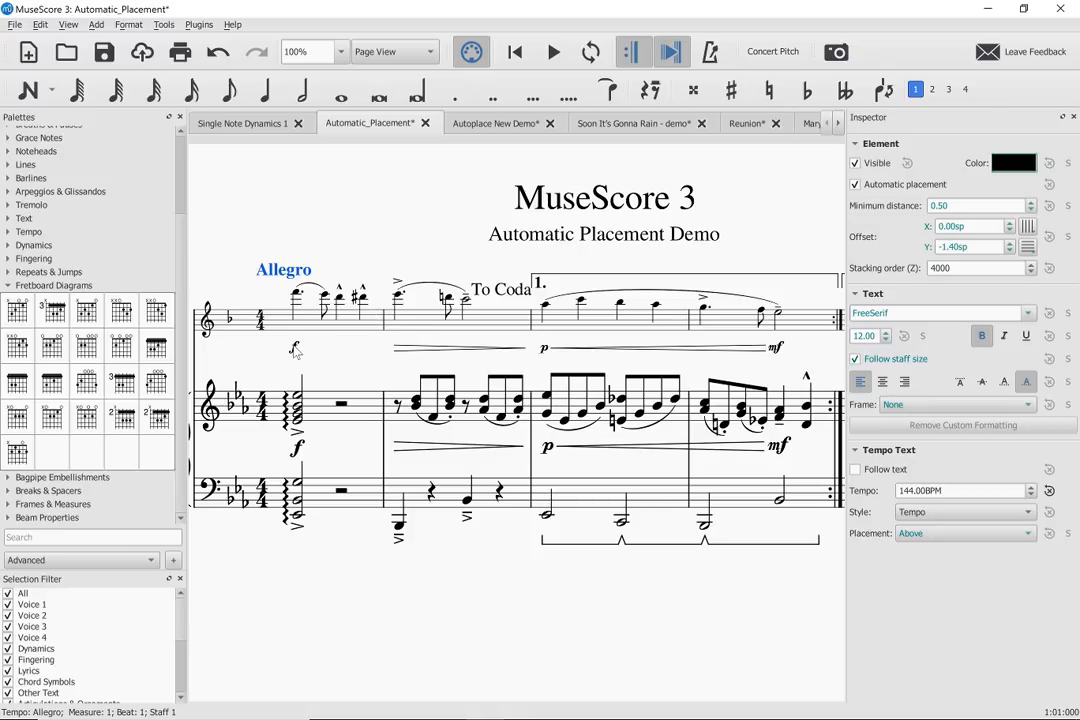
{"action": "key", "text": "ctrl+z"}
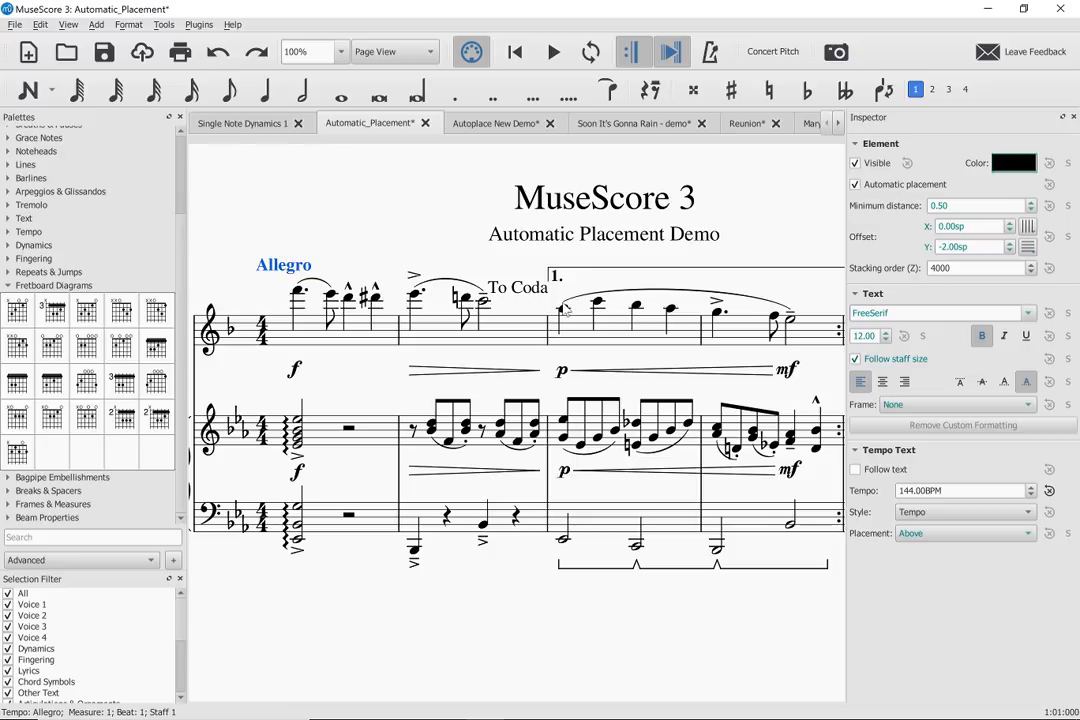
{"action": "key", "text": "ctrl+shift+z"}
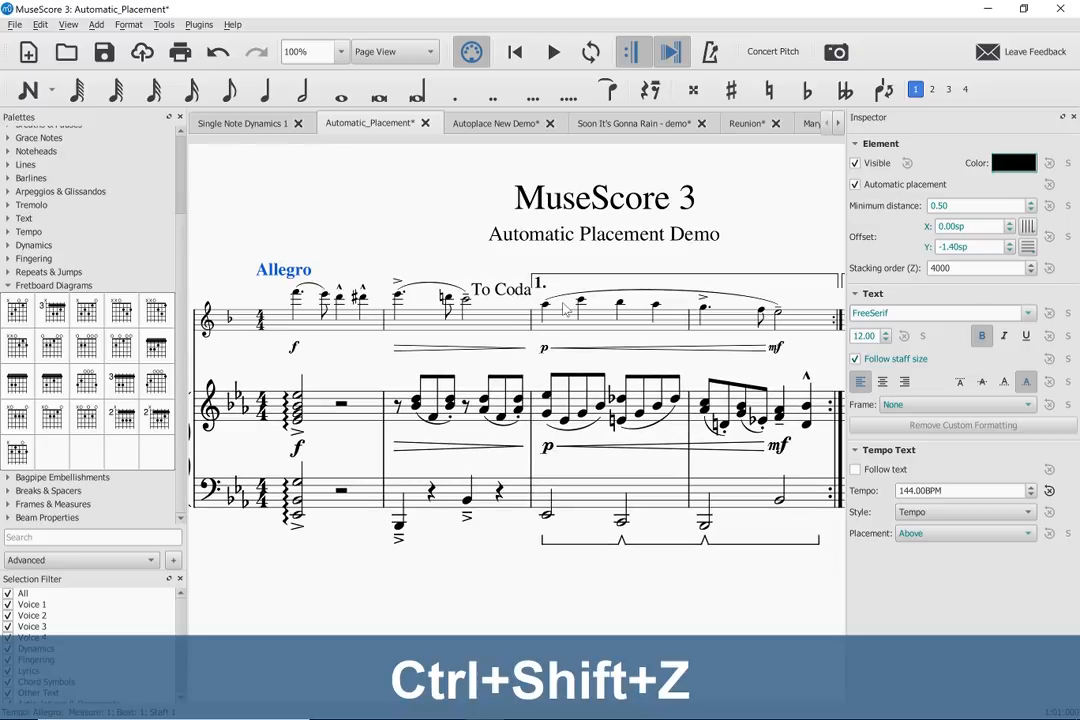
{"action": "left_click", "coordinate": [501, 293]}
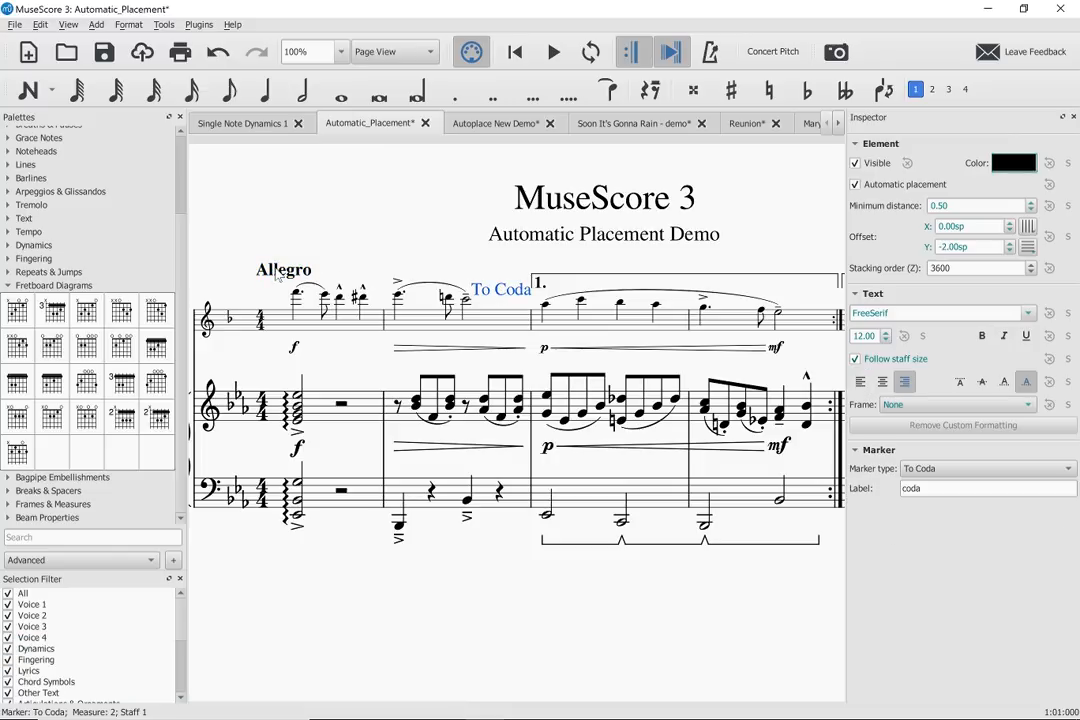
- Select the Allegro tempo text and the To Coda marking in turn to compare their properties, clear the selection, and view the second ending
{"action": "left_click", "coordinate": [278, 275]}
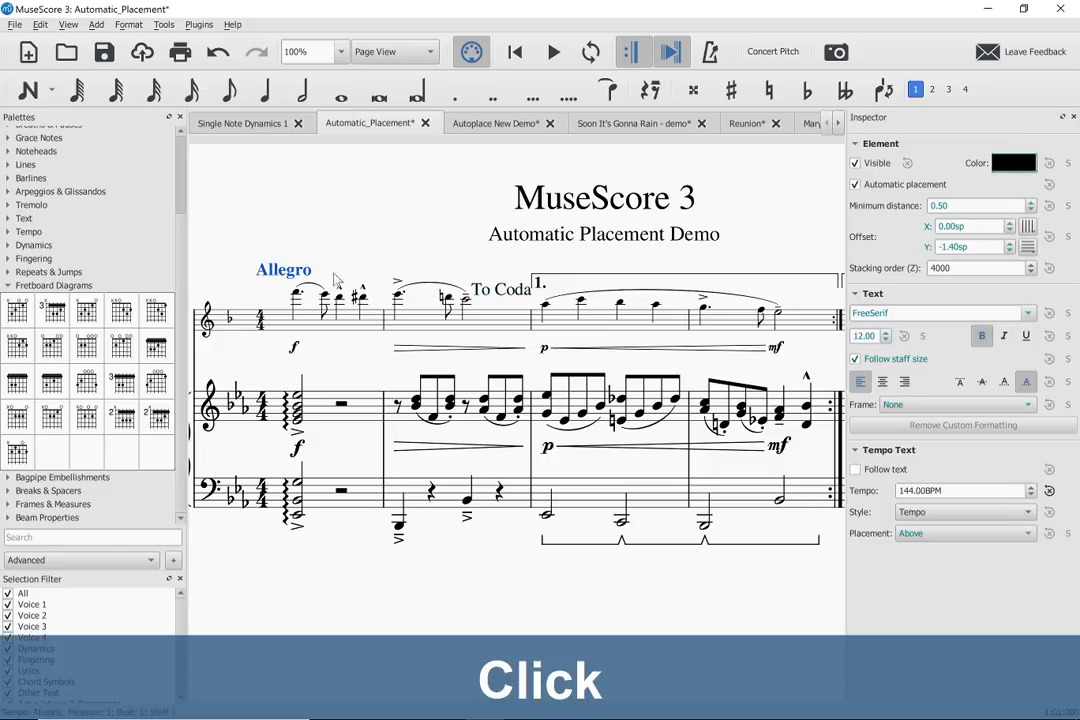
{"action": "left_click", "coordinate": [498, 294]}
{"action": "left_click", "coordinate": [567, 286]}
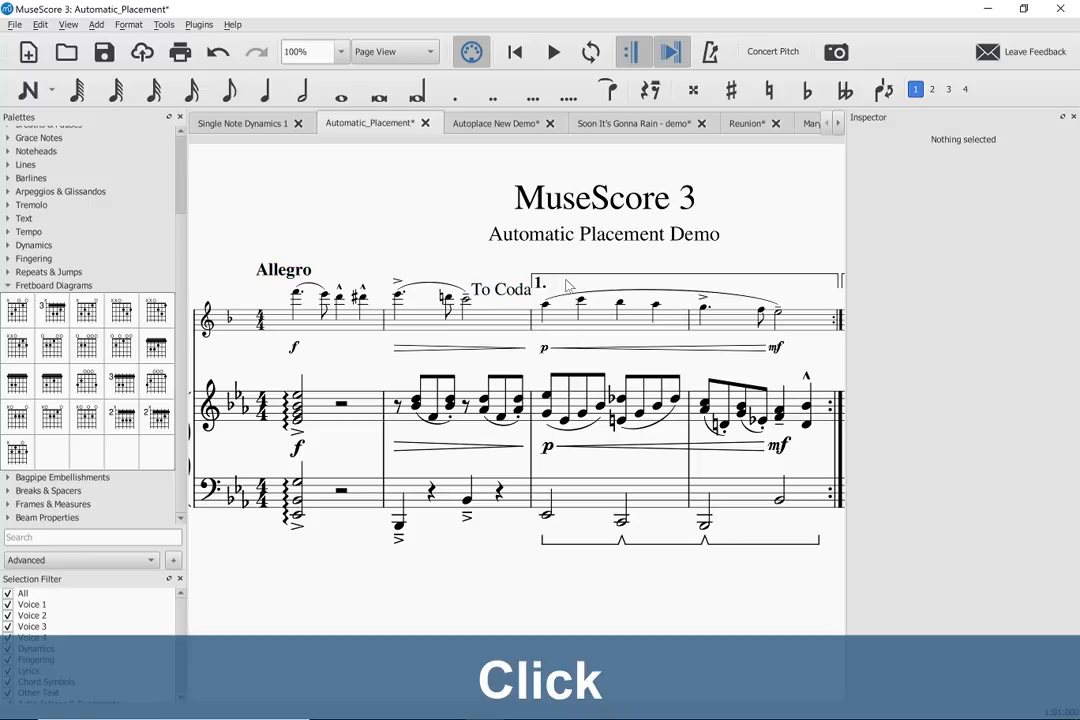
{"action": "scroll", "coordinate": [567, 286], "scroll_direction": "right", "scroll_amount": 5}
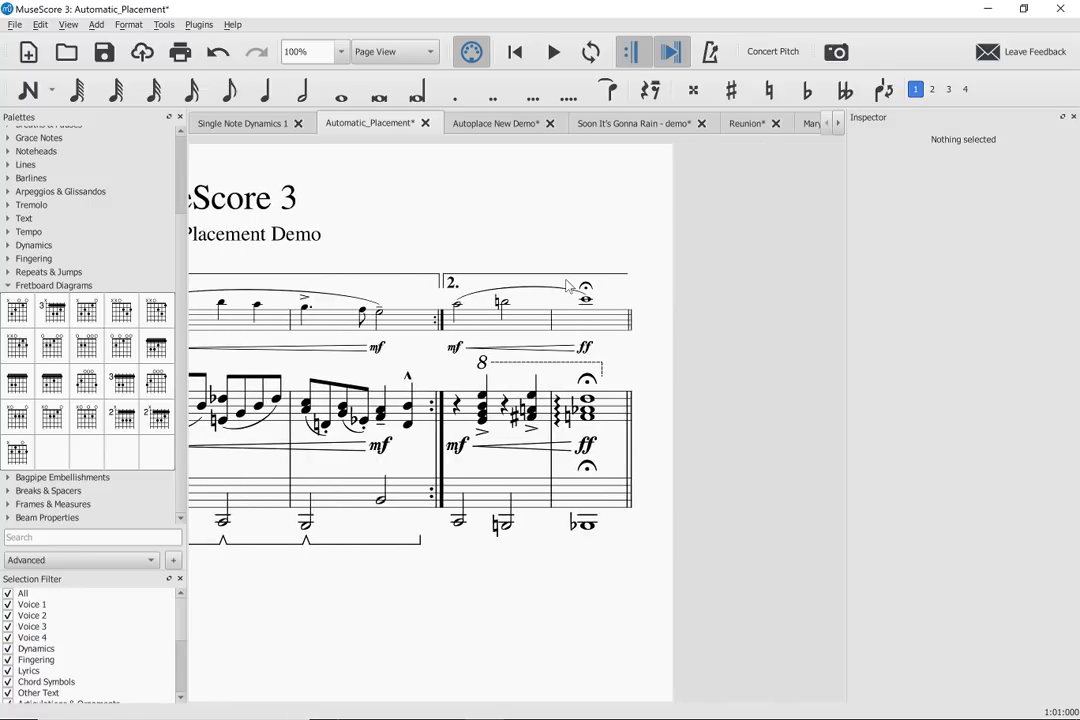
{"action": "scroll", "coordinate": [567, 286], "scroll_direction": "left", "scroll_amount": 2}
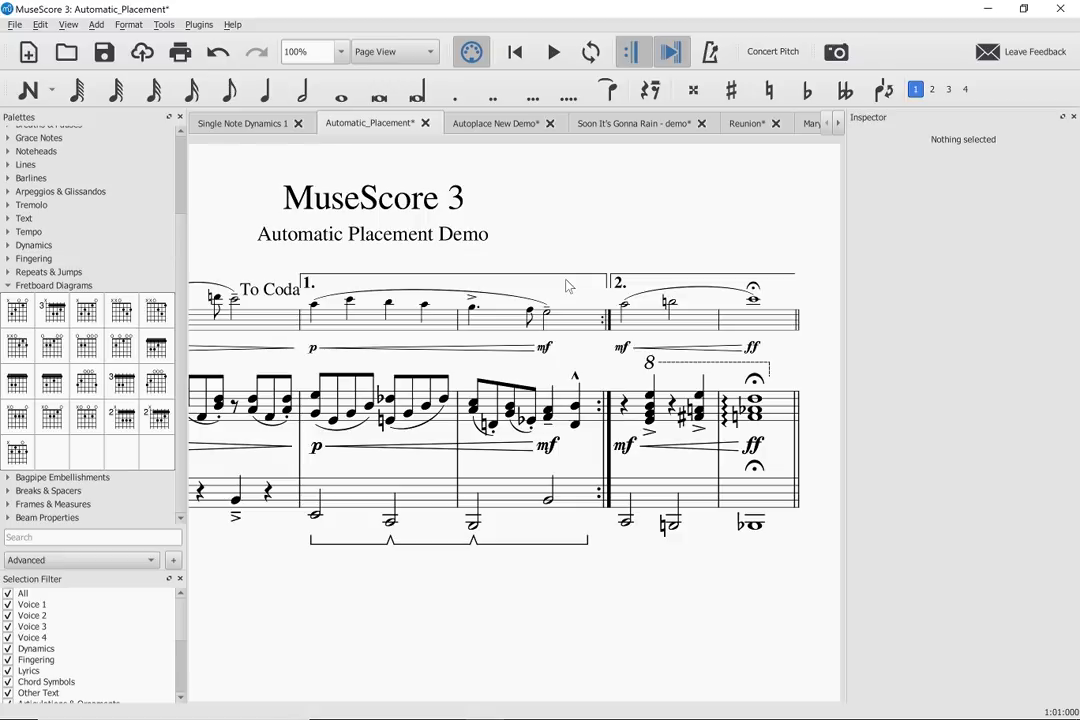
- Switch to the Soon It's Gonna Rain - demo score and return to its beginning to view the Guitar, Piano, Bass and Drums staves
{"action": "left_click", "coordinate": [651, 124]}
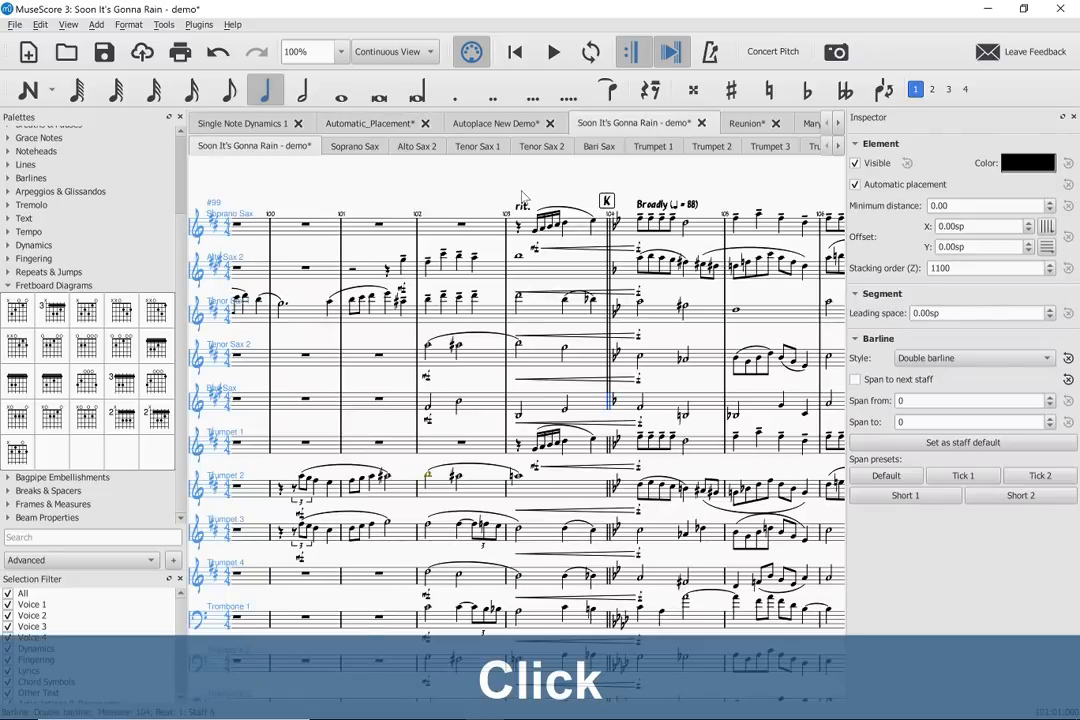
{"action": "key", "text": "Home"}
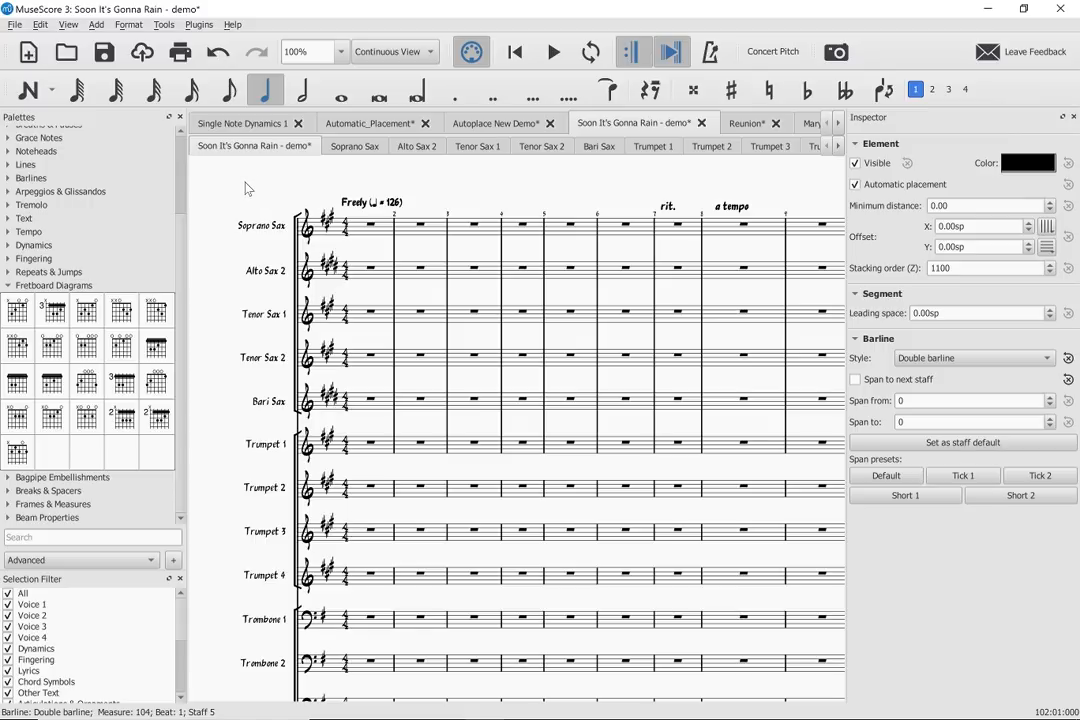
{"action": "scroll", "coordinate": [246, 188], "scroll_direction": "down", "scroll_amount": 8}
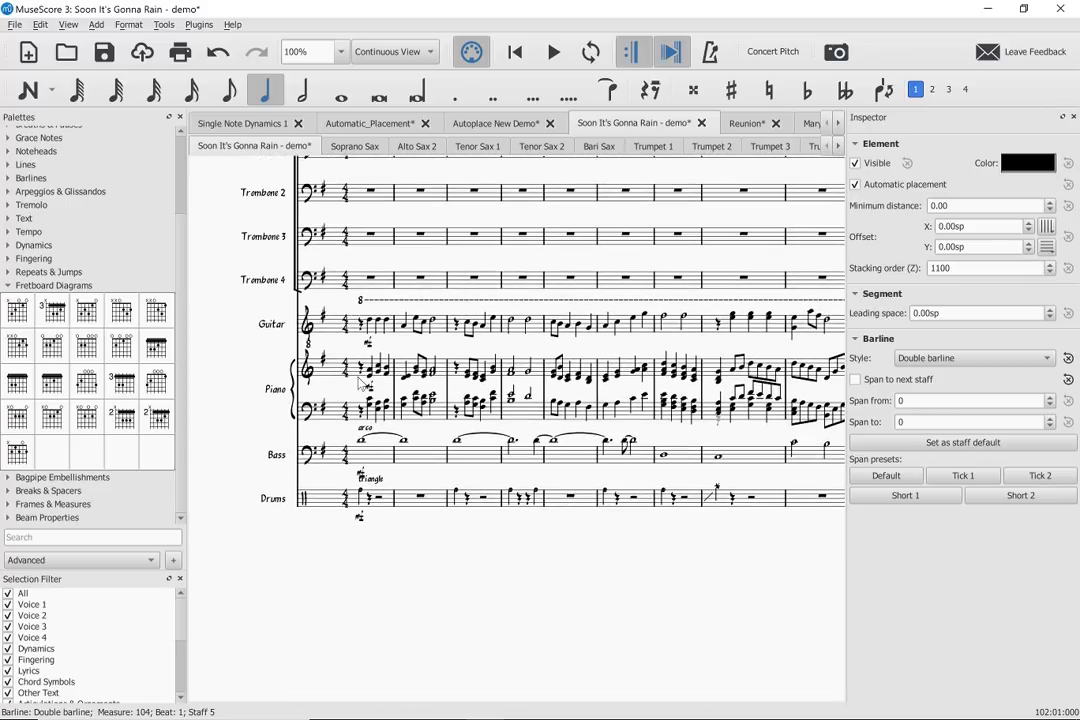
{"action": "scroll", "coordinate": [364, 378], "scroll_direction": "up", "scroll_amount": 2}
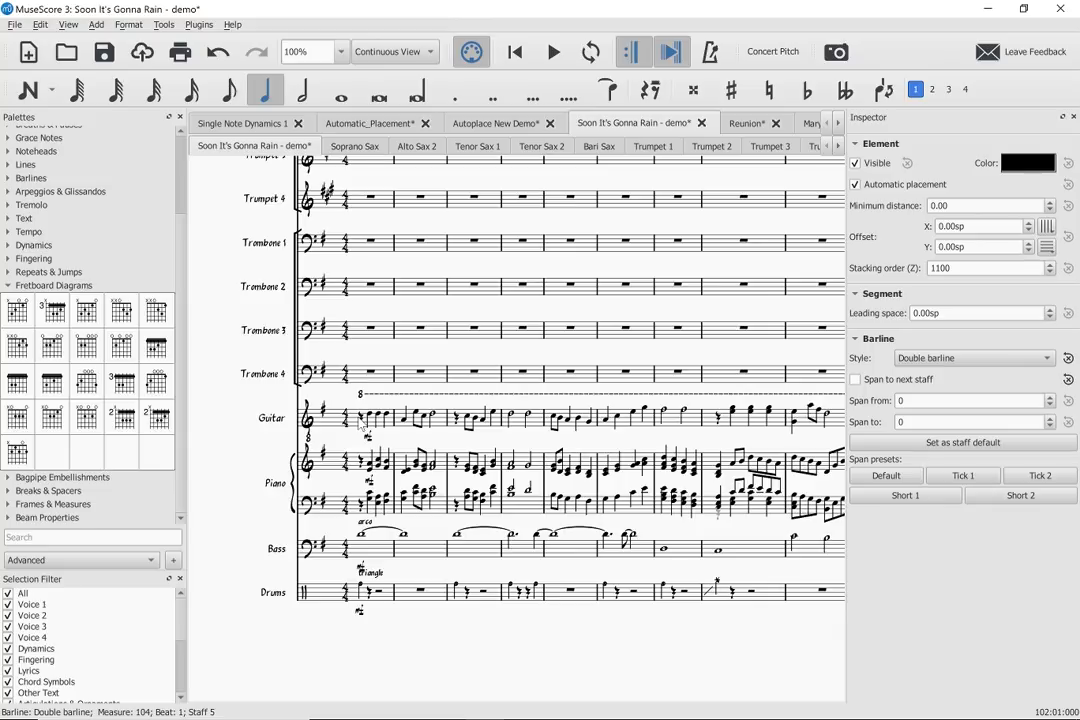
{"action": "scroll", "coordinate": [358, 424], "scroll_direction": "right", "scroll_amount": 5}
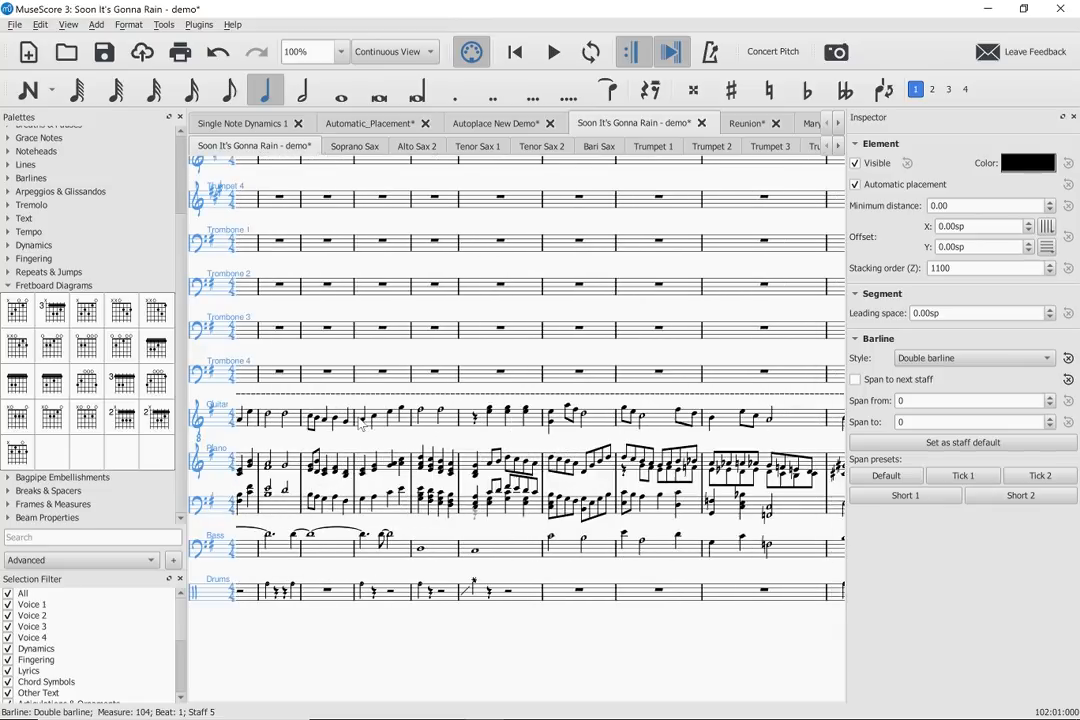
{"action": "scroll", "coordinate": [358, 419], "scroll_direction": "left", "scroll_amount": 4}
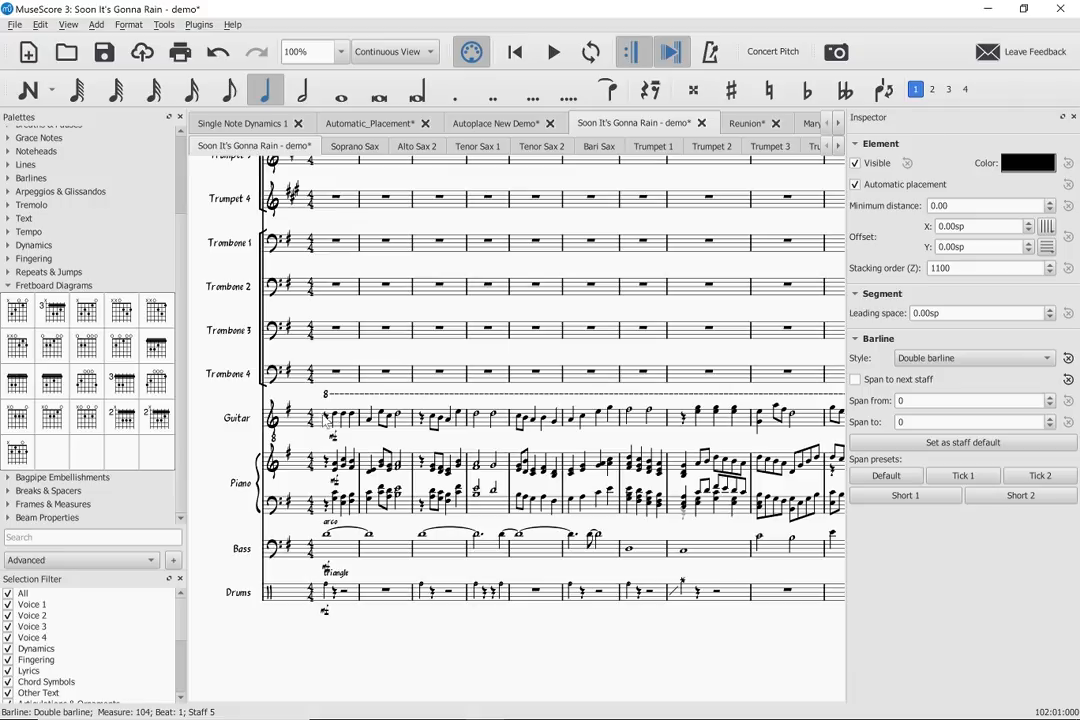
- Play the score from the Guitar's opening rest in measure 1, follow the sax and trumpet entries, and stop just before rehearsal mark B
{"action": "left_click", "coordinate": [328, 418]}
{"action": "key", "text": "space"}
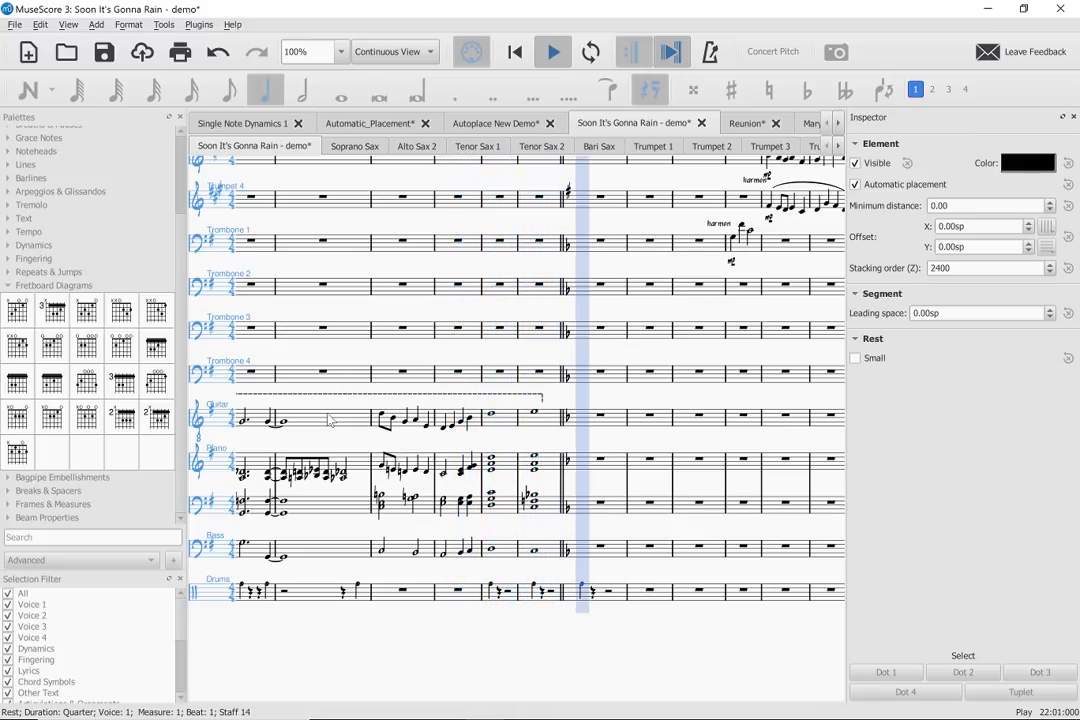
{"action": "scroll", "coordinate": [378, 370], "scroll_direction": "up", "scroll_amount": 5}
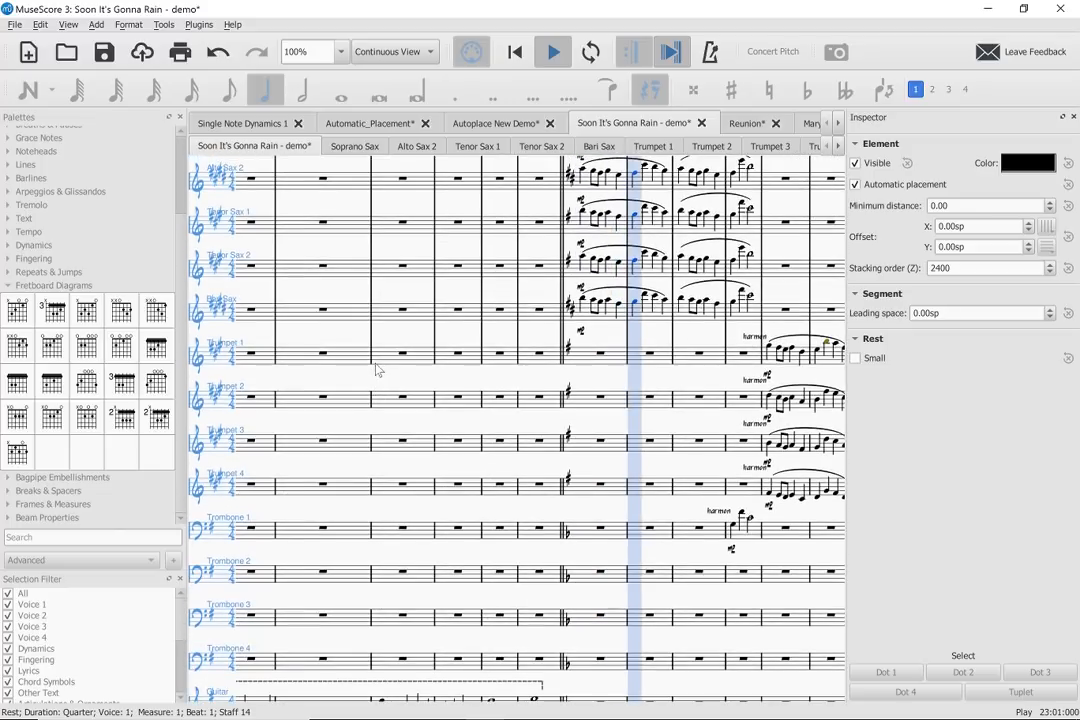
{"action": "scroll", "coordinate": [378, 370], "scroll_direction": "up", "scroll_amount": 1}
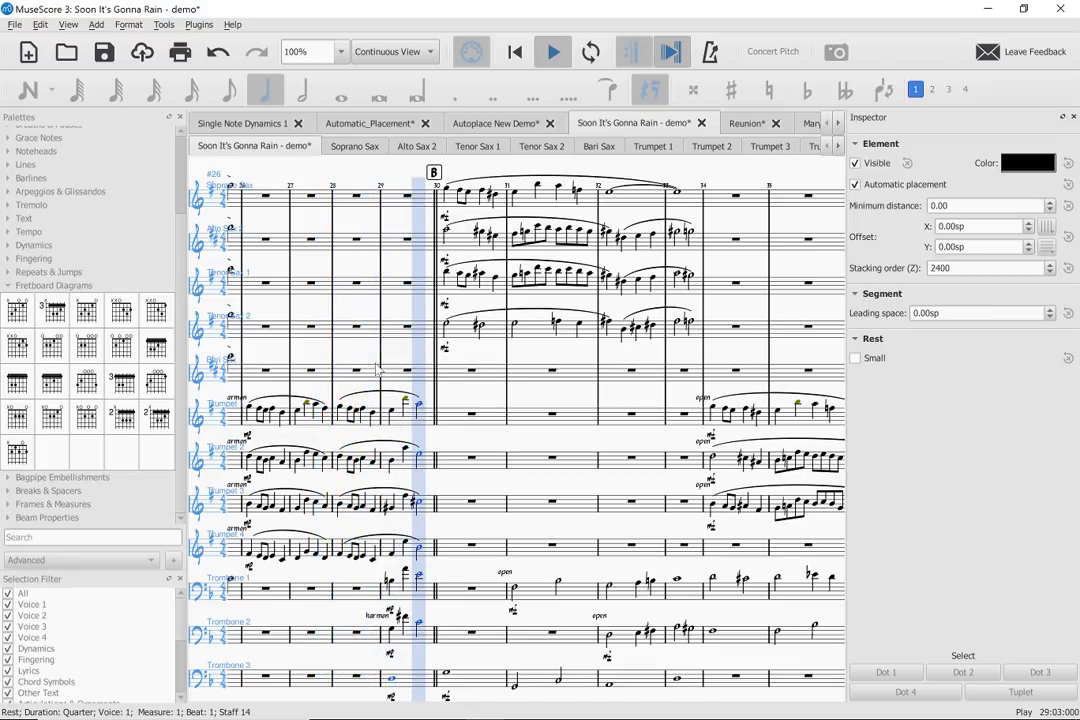
{"action": "key", "text": "space"}
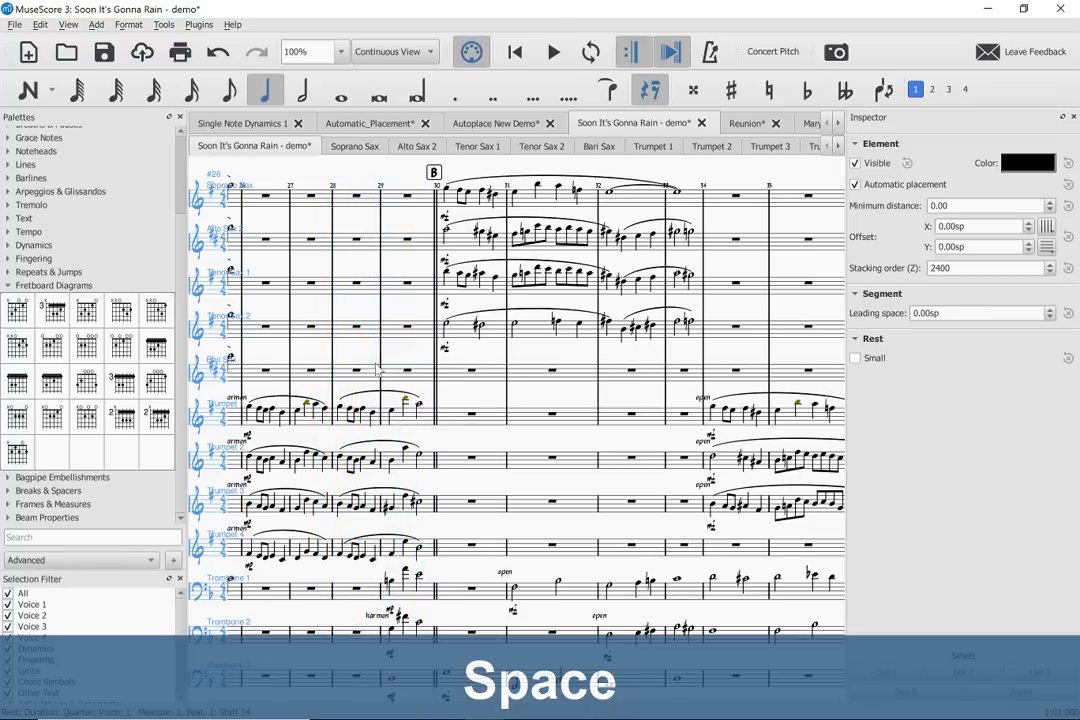